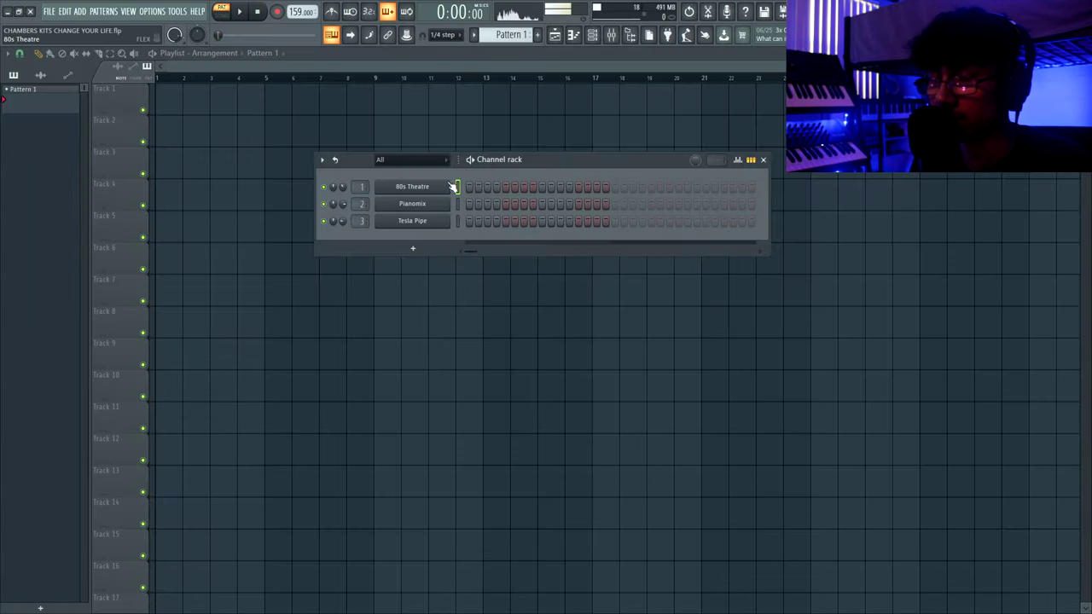
# Open the 80s Theatre instrument, audition its sound and bring up its piano roll.
pyautogui.click(436, 187)
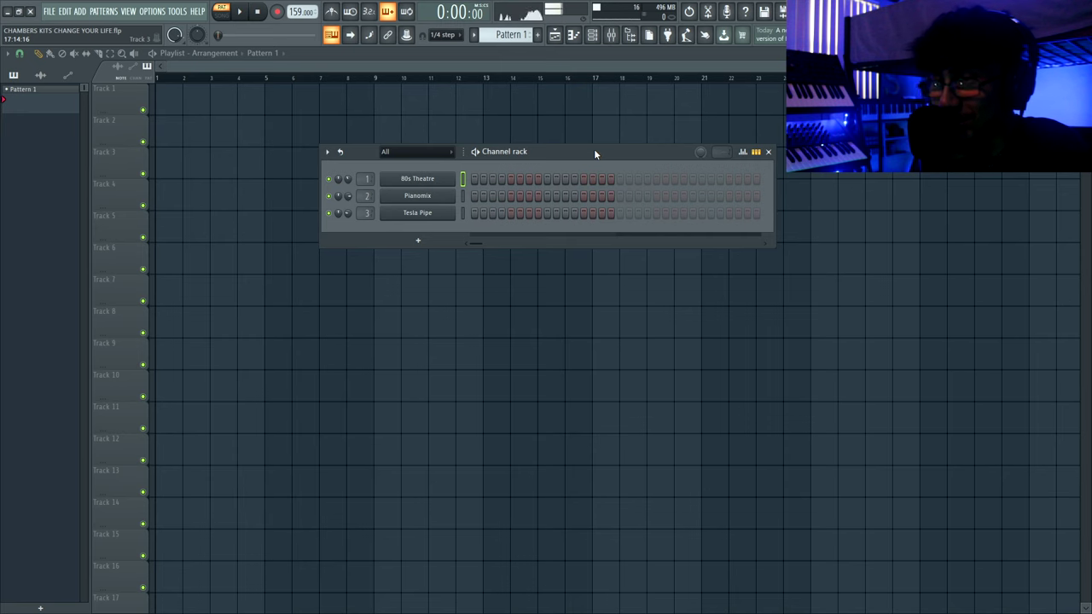
pyautogui.click(448, 179)
pyautogui.moveTo(401, 113); pyautogui.dragTo(495, 99)
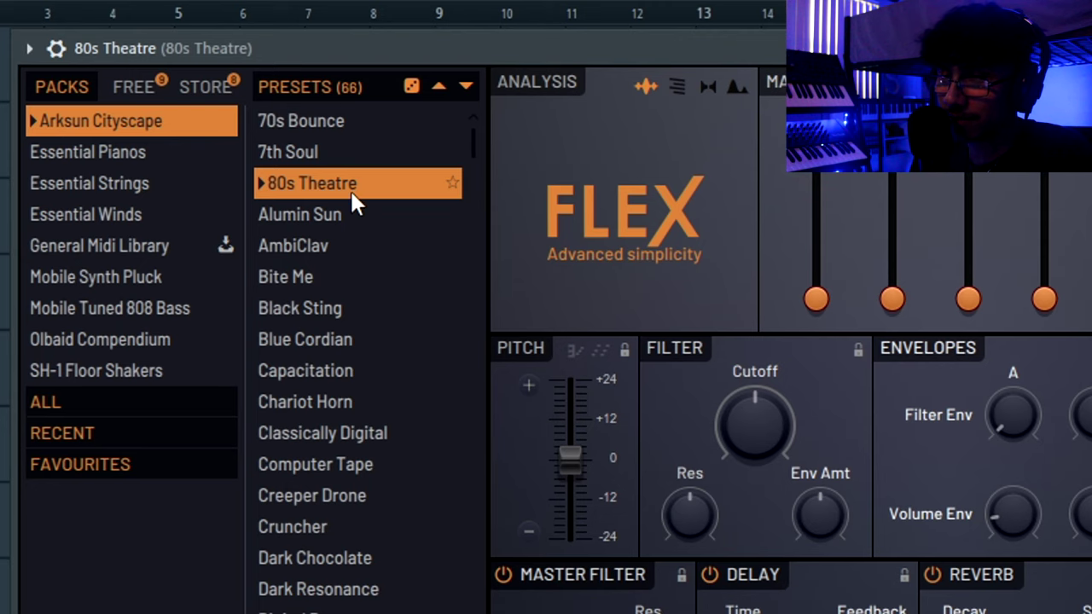
pyautogui.press('e')
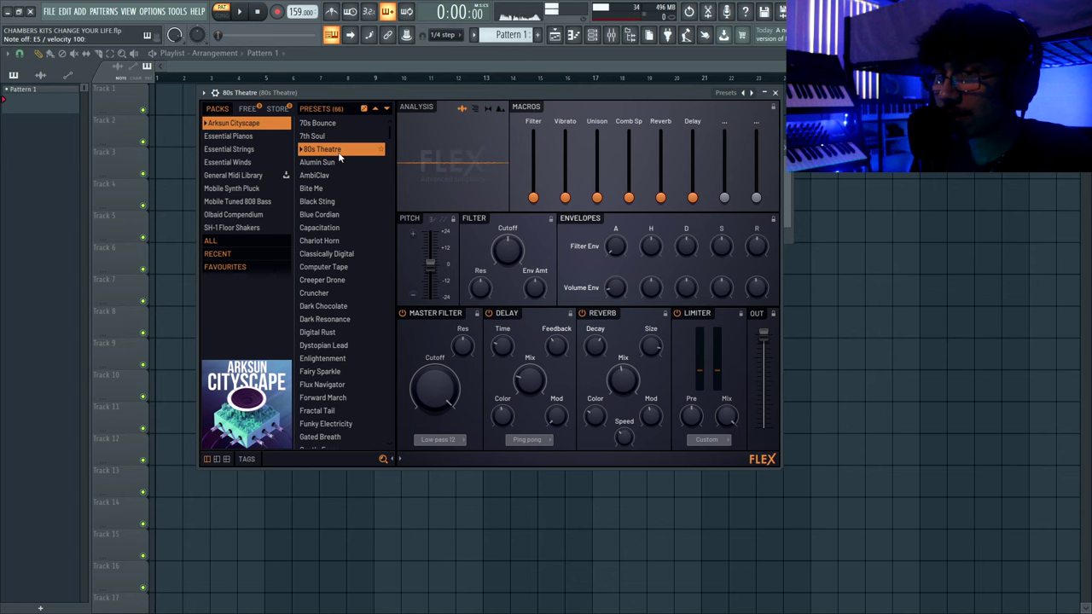
pyautogui.click(573, 36)
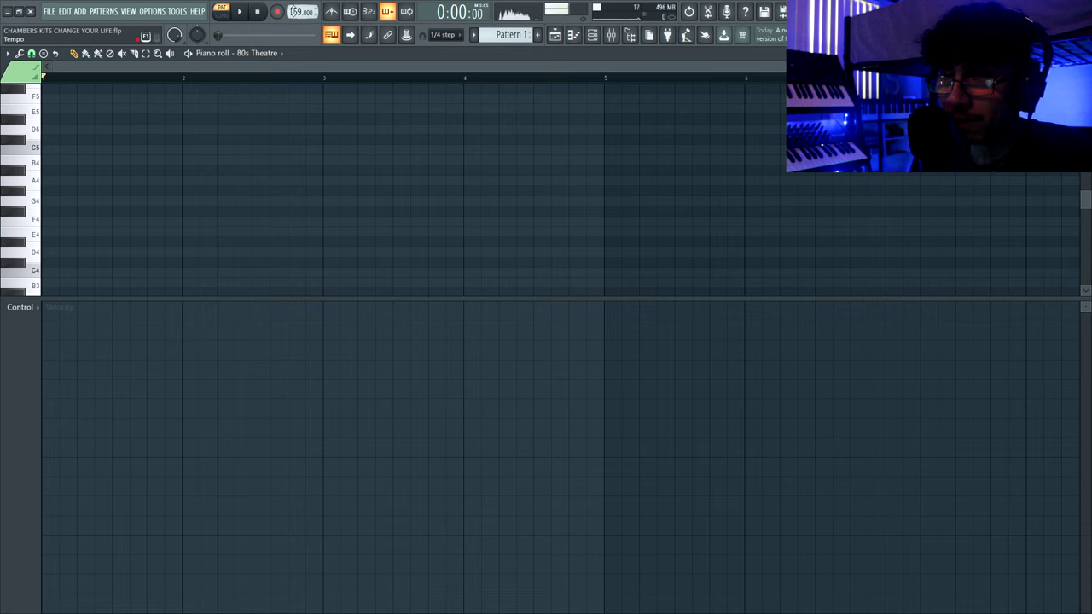
# Set the project tempo to 160 BPM and briefly play it with the metronome.
pyautogui.scroll(1, 300, 12)
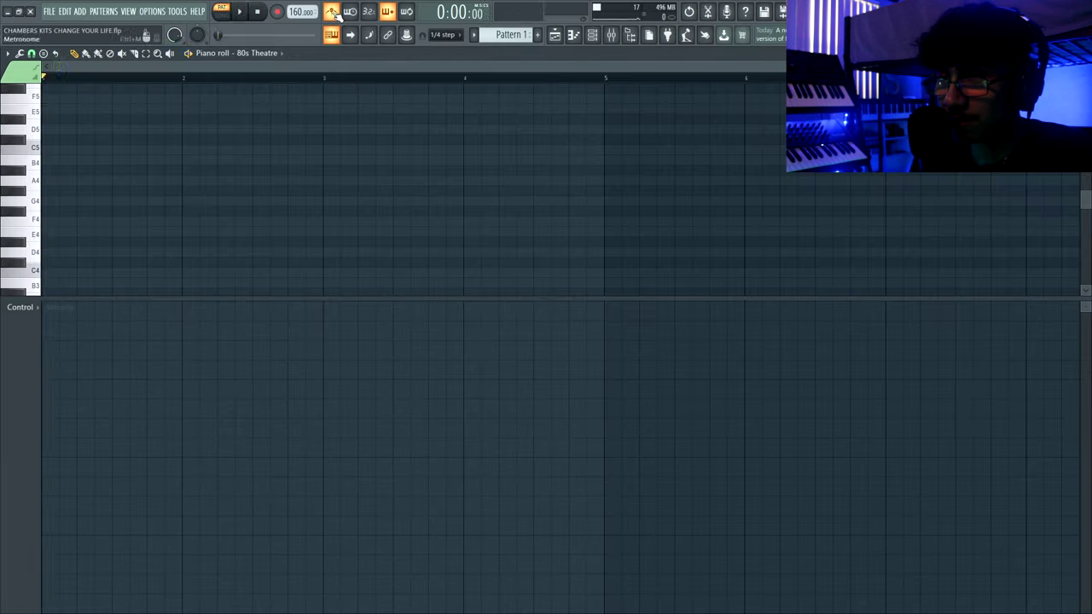
pyautogui.press('space')
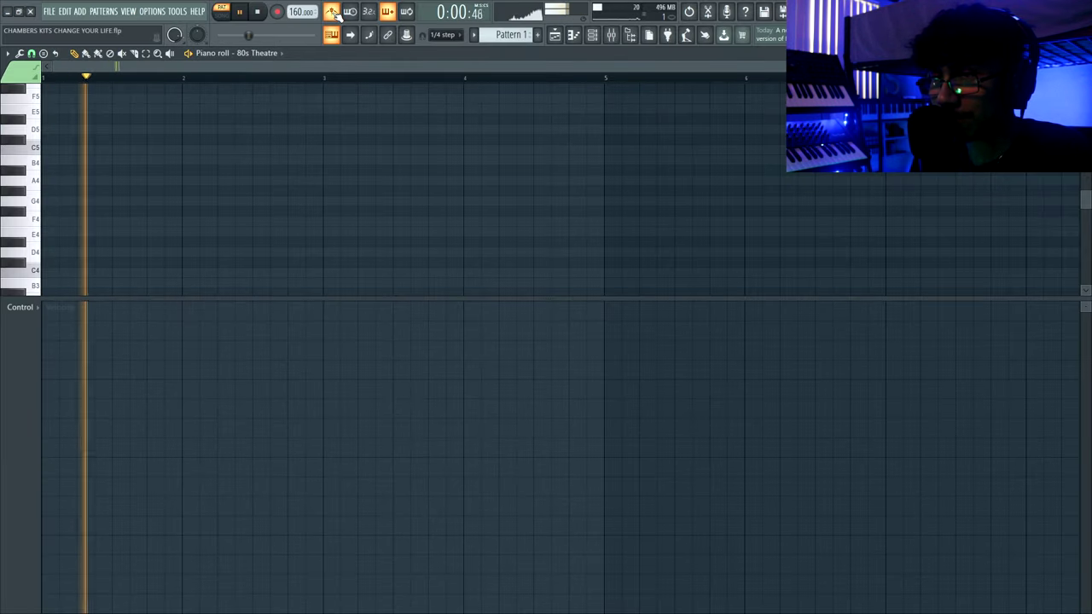
pyautogui.press('space')
# Enlarge the piano roll's note area and set the grid snap to 1/3 beat.
pyautogui.moveTo(107, 298); pyautogui.dragTo(104, 448)
pyautogui.scroll(3, 90, 344)
pyautogui.scroll(2, 117, 205)
pyautogui.click(32, 53)
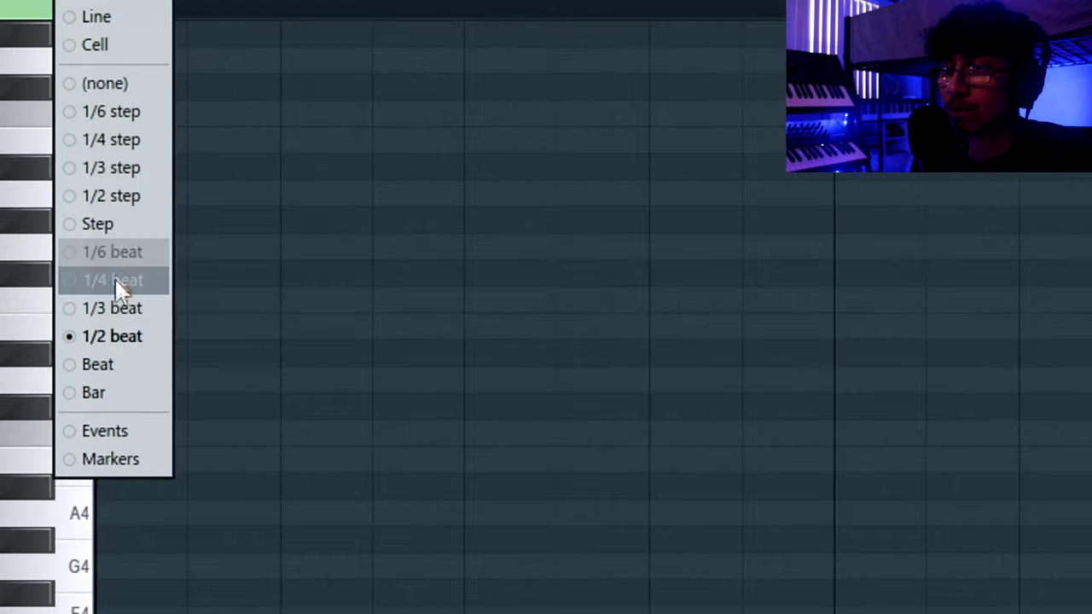
pyautogui.click(51, 196)
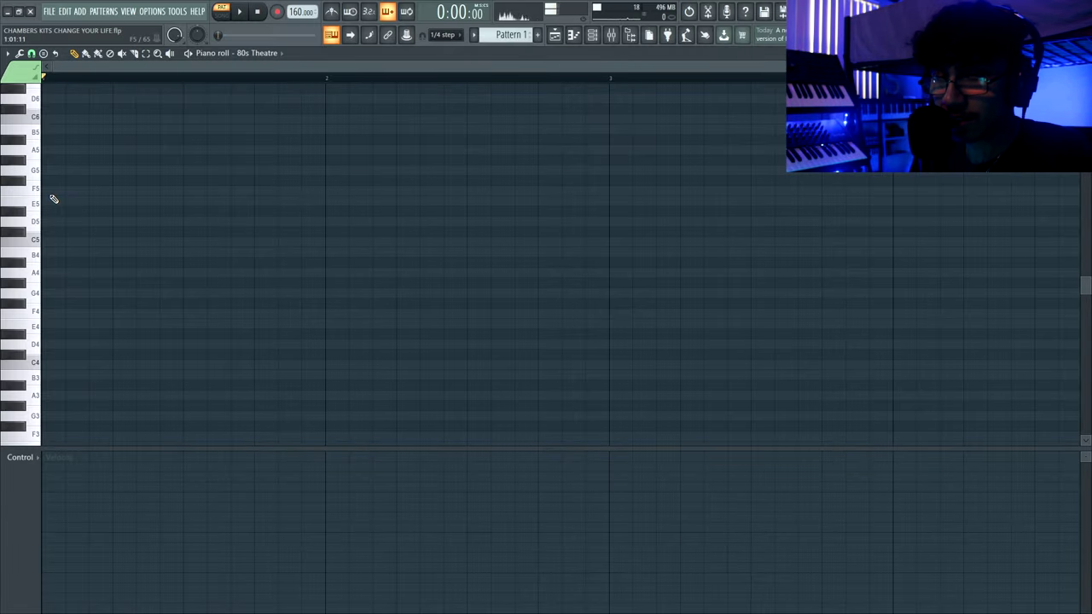
# Place consecutive C5 and D5 notes at the start of bar 1 and play the pattern.
pyautogui.press('XF86MonBrightnessDown')
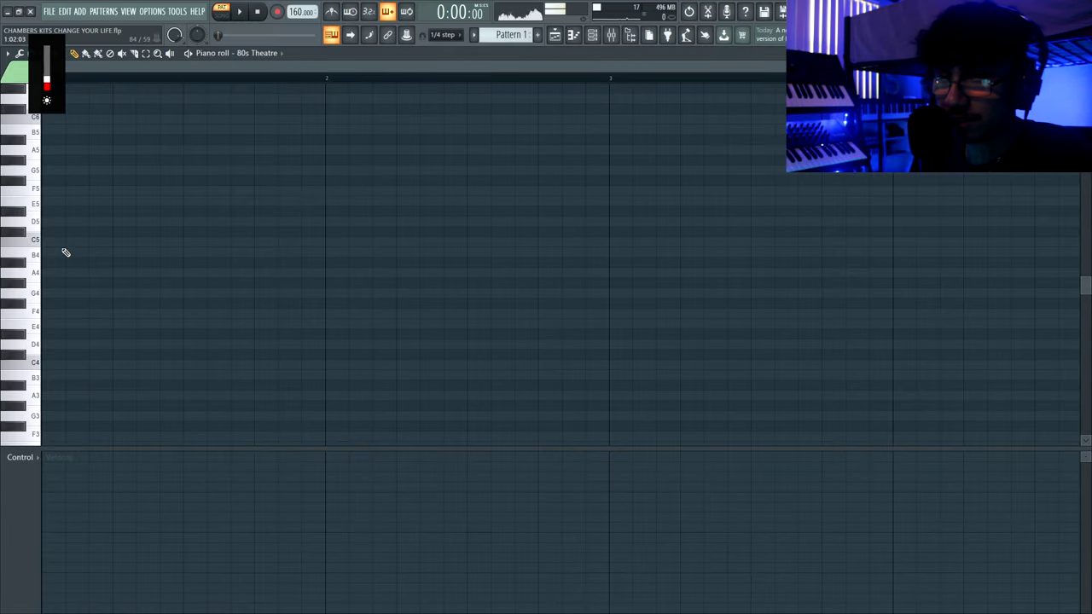
pyautogui.click(53, 241)
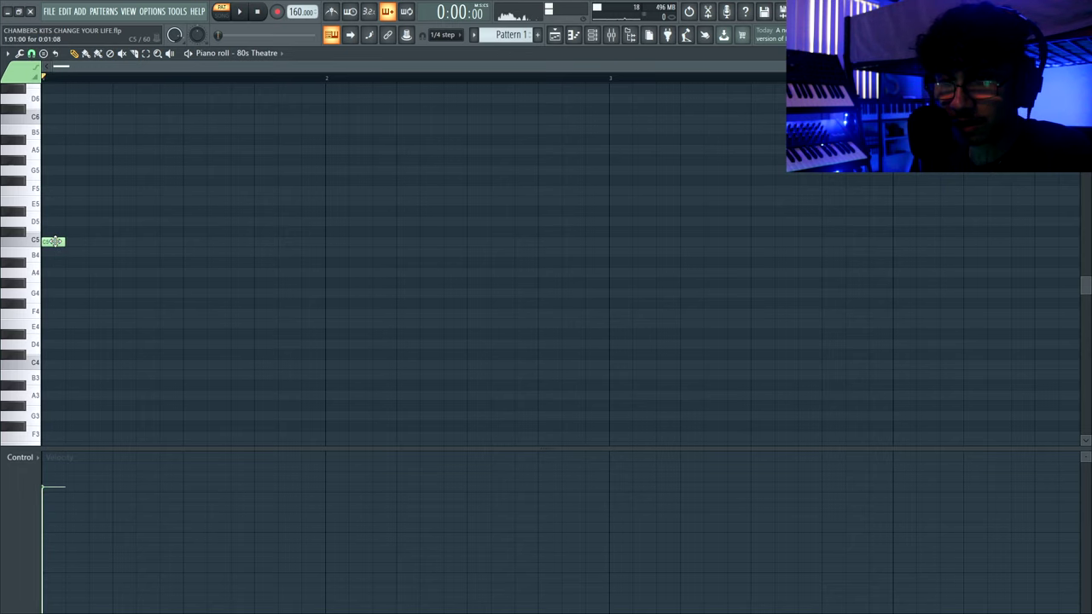
pyautogui.press('space')
pyautogui.press('space')
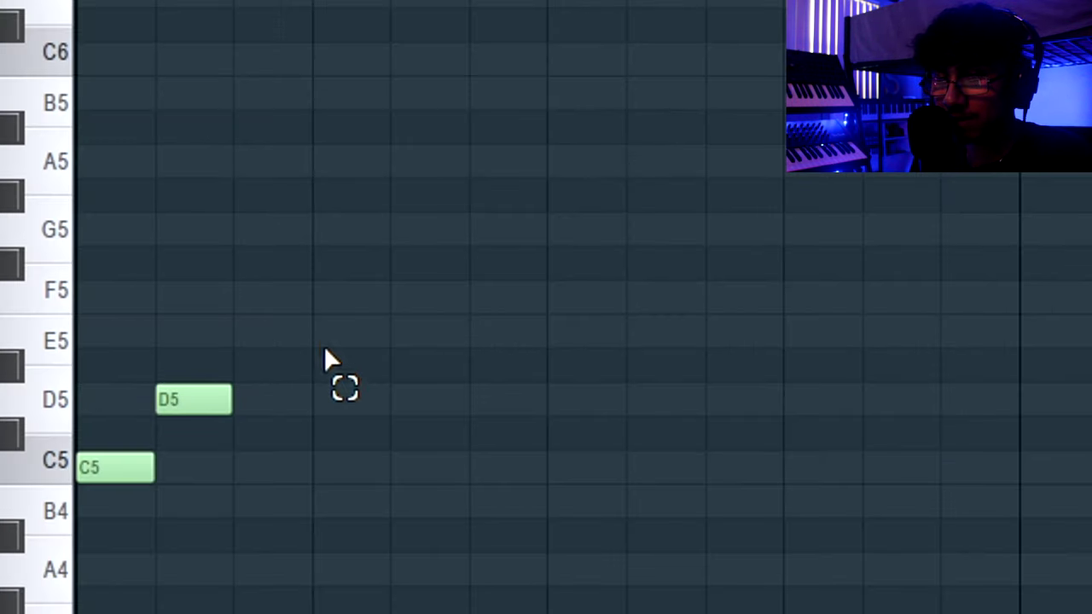
# Raise the C5 and D5 notes by one octave and play them back.
pyautogui.moveTo(325, 347); pyautogui.dragTo(524, 358)
pyautogui.moveTo(495, 336); pyautogui.dragTo(299, 341)
pyautogui.moveTo(597, 330)
pyautogui.mouseDown()
pyautogui.moveTo(910, 323)
pyautogui.moveTo(927, 312)
pyautogui.mouseUp()
pyautogui.scroll(3, 1020, 337)
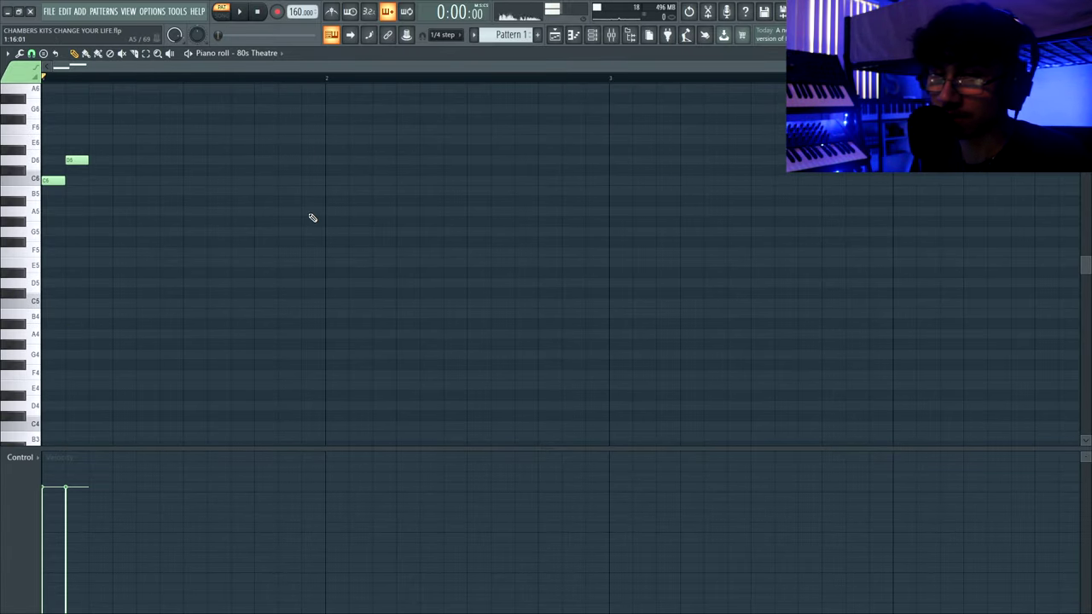
pyautogui.hotkey('ctrl', 'Up')
pyautogui.scroll(2, 143, 247)
pyautogui.press('space')
pyautogui.press('space')
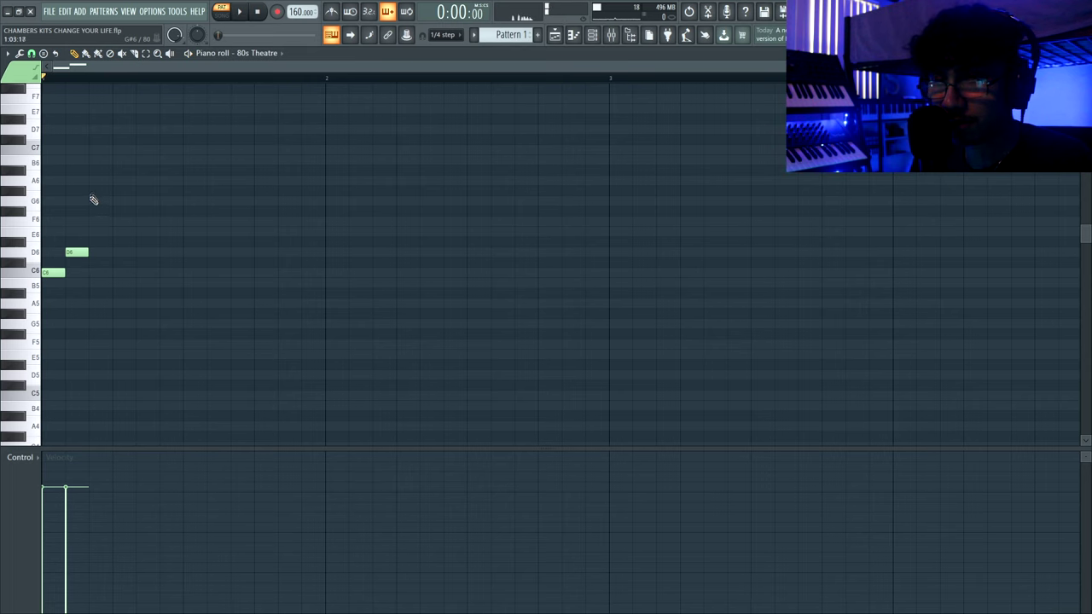
# Continue the phrase with G6, C7, G6 and D#6 notes at 1/3-beat spacing and play it back.
pyautogui.click(116, 160)
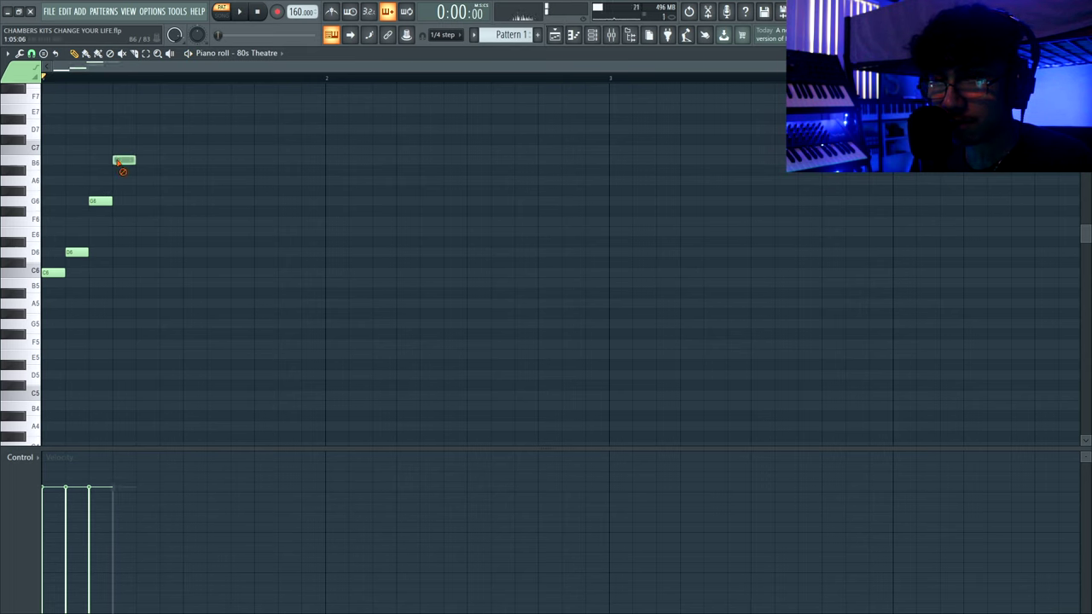
pyautogui.click(123, 151)
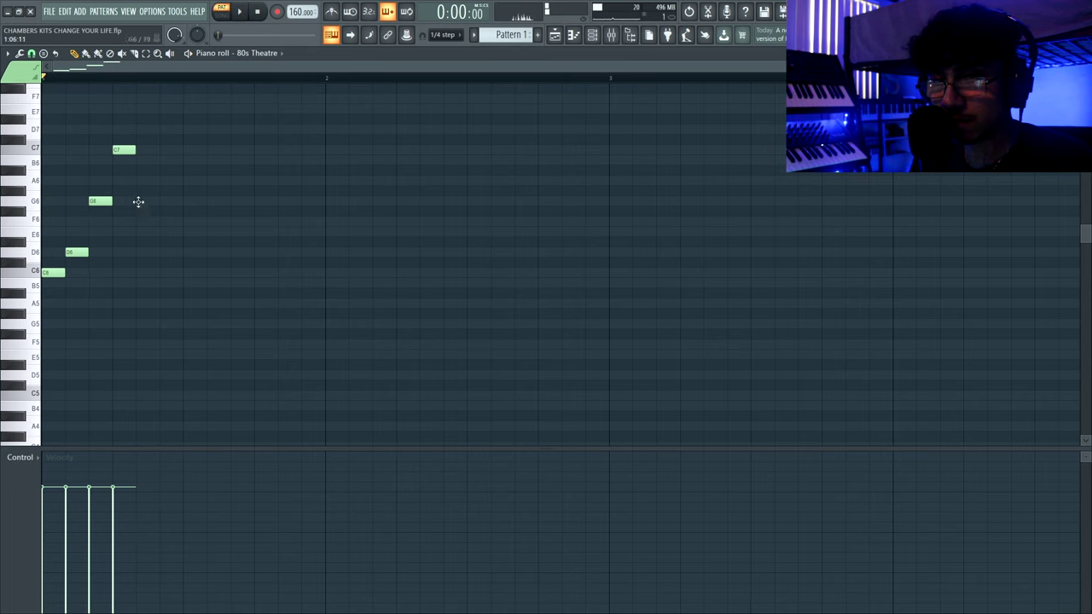
pyautogui.click(161, 243)
pyautogui.press('space')
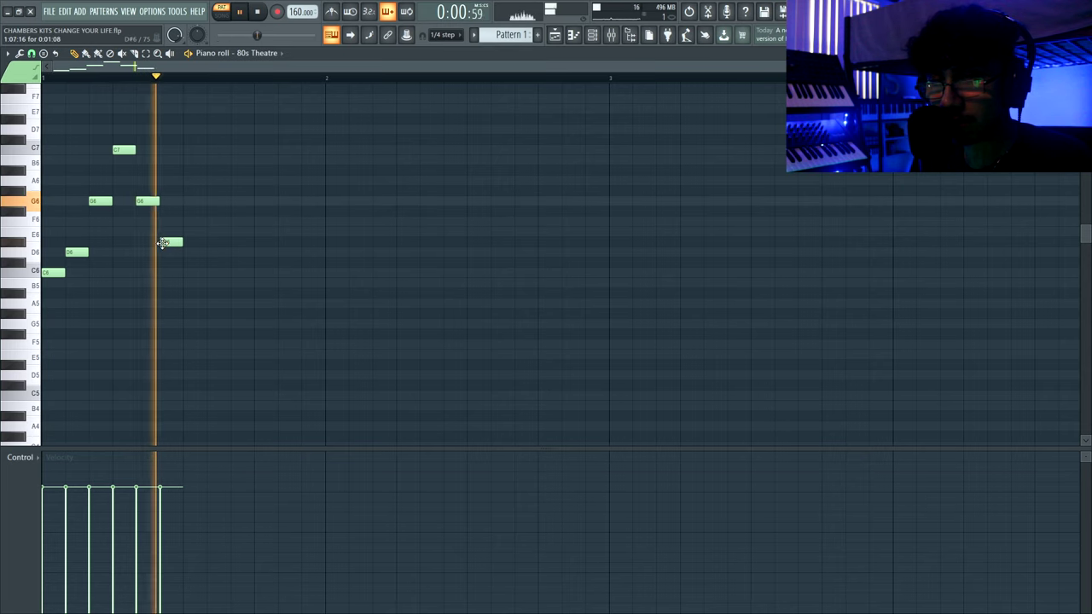
pyautogui.press('space')
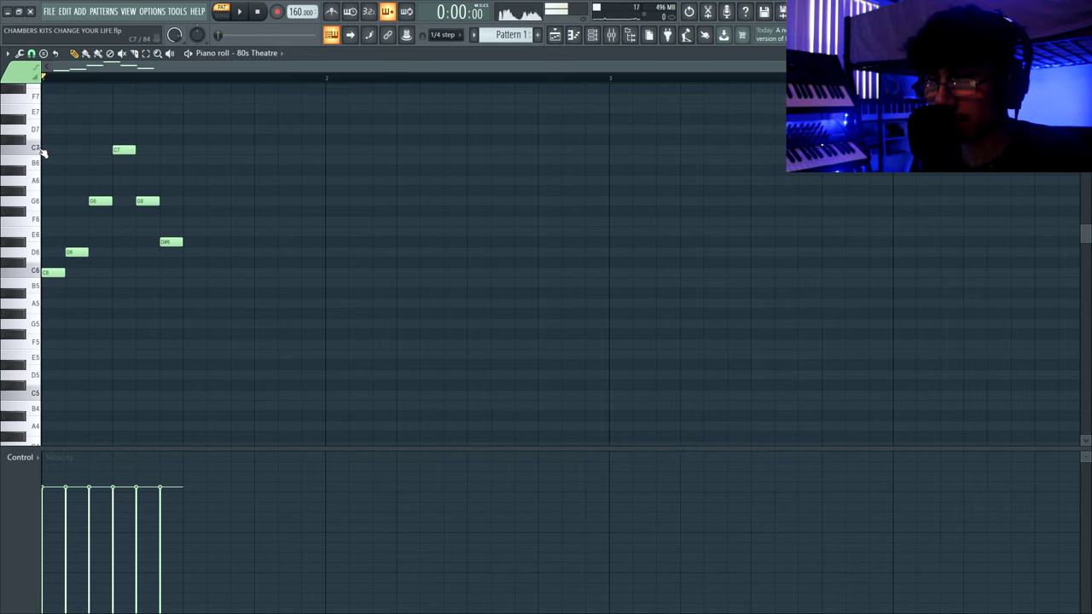
# Replay the six-note phrase and examine the pitch steps between its consecutive notes.
pyautogui.press('space')
pyautogui.press('space')
pyautogui.moveTo(73, 270); pyautogui.dragTo(144, 122)
pyautogui.keyDown('ctrl'); pyautogui.click(75, 267); pyautogui.keyUp('ctrl')
pyautogui.keyDown('ctrl'); pyautogui.click(56, 272); pyautogui.keyUp('ctrl')
pyautogui.keyDown('ctrl'); pyautogui.click(76, 251); pyautogui.keyUp('ctrl')
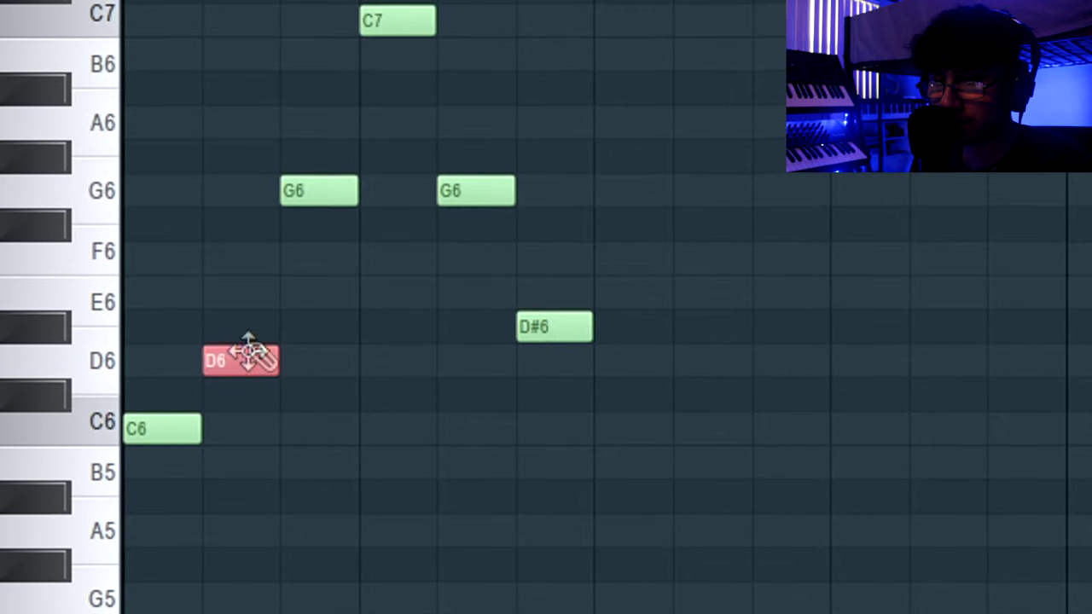
pyautogui.moveTo(259, 335); pyautogui.dragTo(387, 9)
pyautogui.keyDown('ctrl'); pyautogui.click(320, 165); pyautogui.keyUp('ctrl')
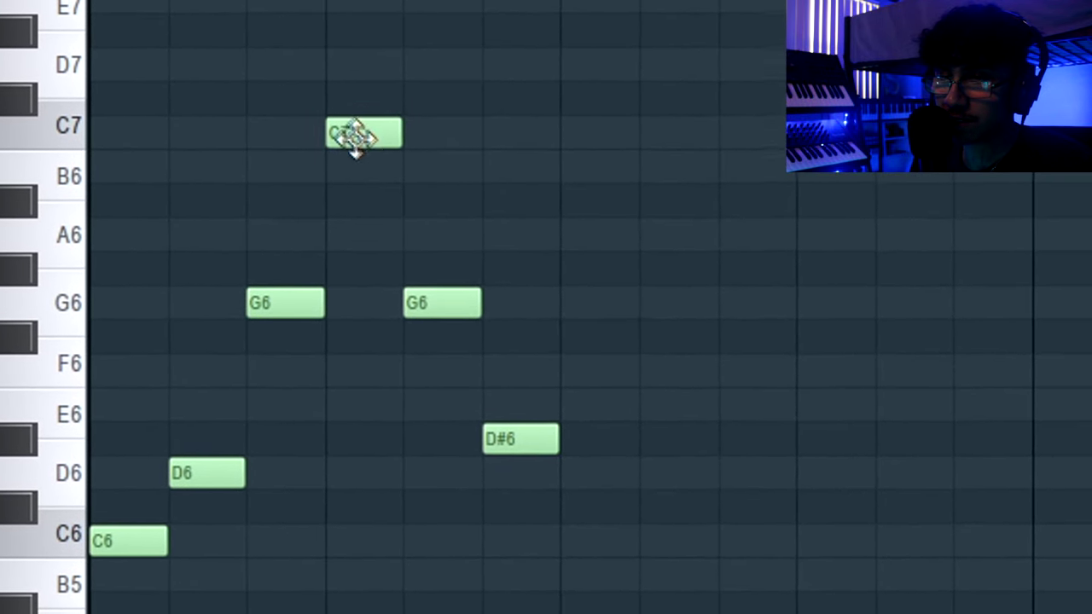
pyautogui.click(444, 279)
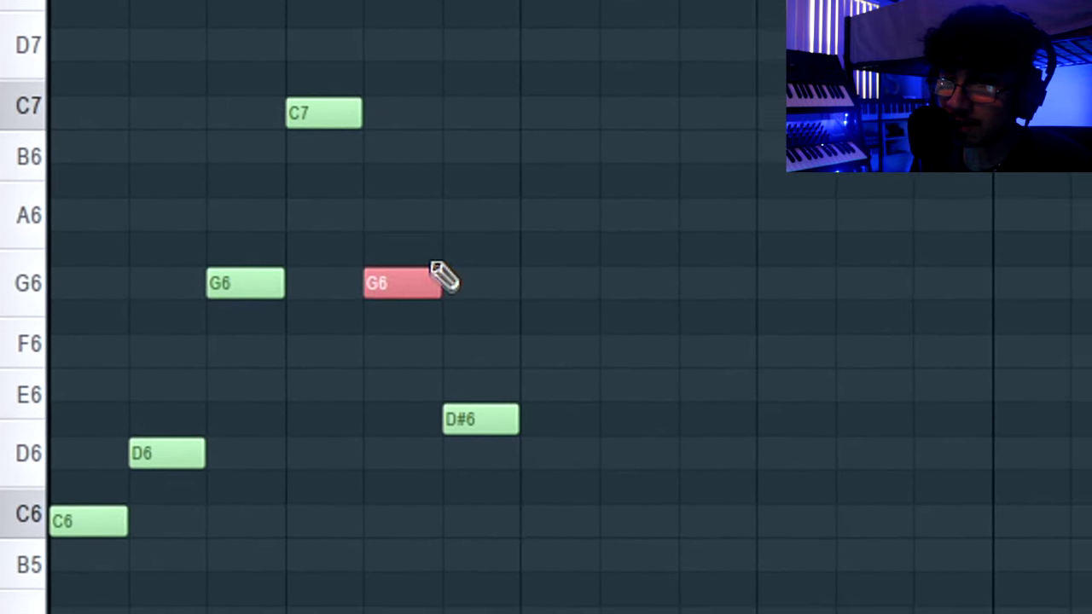
pyautogui.moveTo(474, 345); pyautogui.dragTo(539, 469)
pyautogui.moveTo(463, 415); pyautogui.dragTo(463, 416)
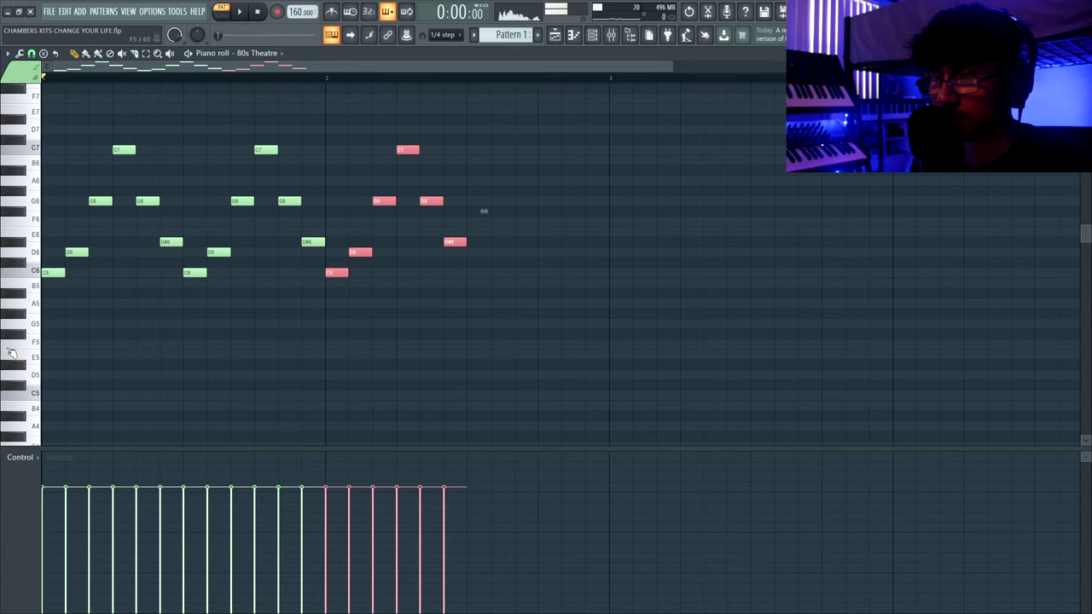
# Duplicate the six-note phrase to complete two bars, play it, and duplicate all notes to fill four bars.
pyautogui.hotkey('ctrl', 'b')
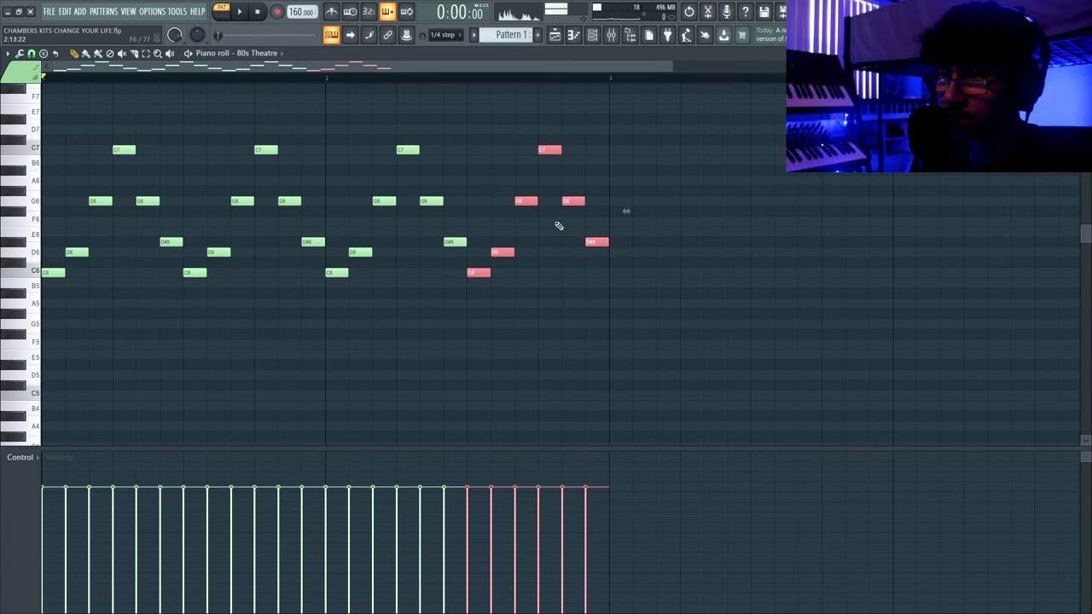
pyautogui.press('space')
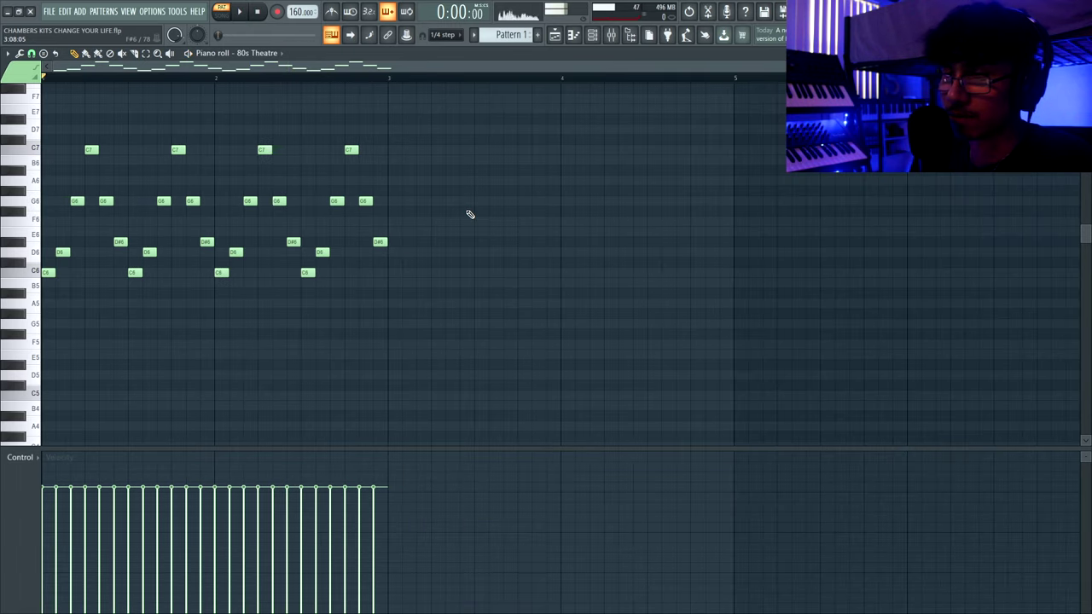
pyautogui.hotkey('ctrl', 'a')
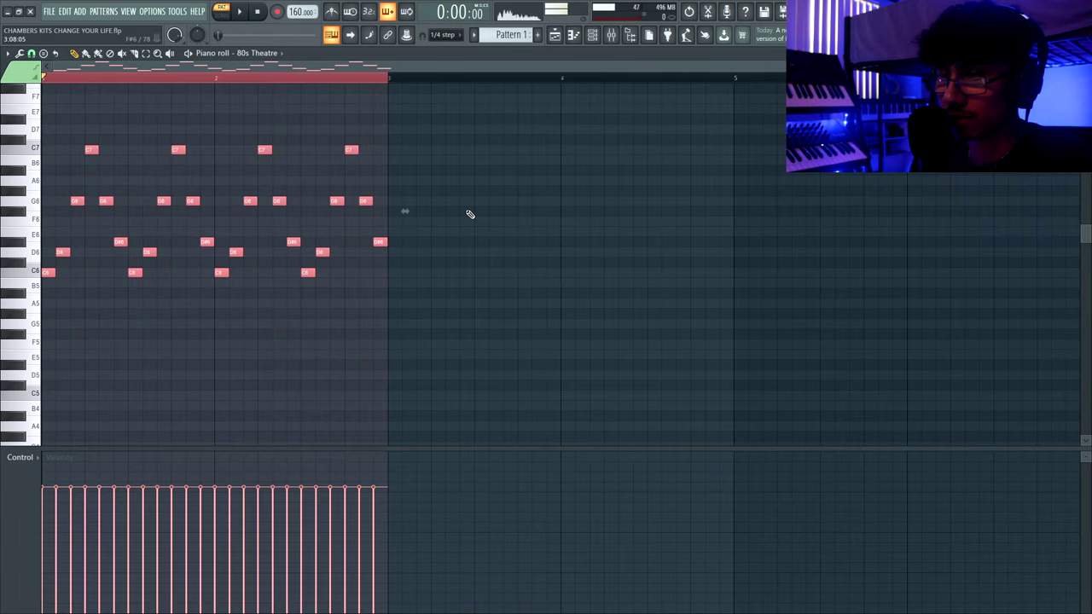
pyautogui.hotkey('ctrl', 'b')
pyautogui.hotkey('ctrl', 'd')
# Place the Pattern 1 clip on Track 1 of the playlist, play the song and reopen the clip.
pyautogui.click(555, 34)
pyautogui.moveTo(256, 100); pyautogui.dragTo(199, 103)
pyautogui.press('space')
pyautogui.doubleClick(199, 103)
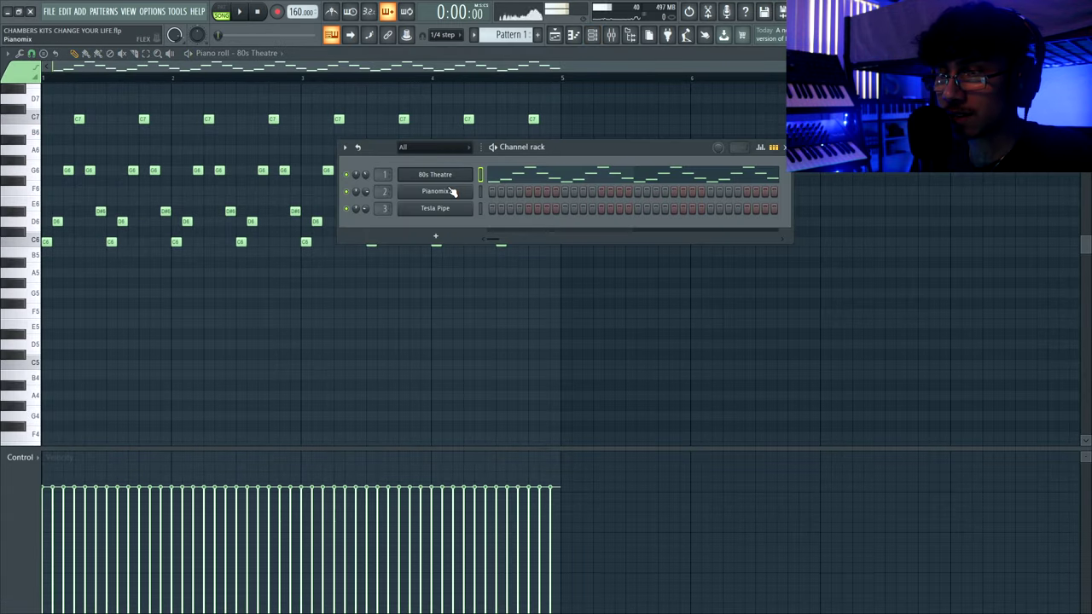
# Audition the Pianomix instrument and switch the piano roll from 80s Theatre to Pianomix.
pyautogui.click(453, 192)
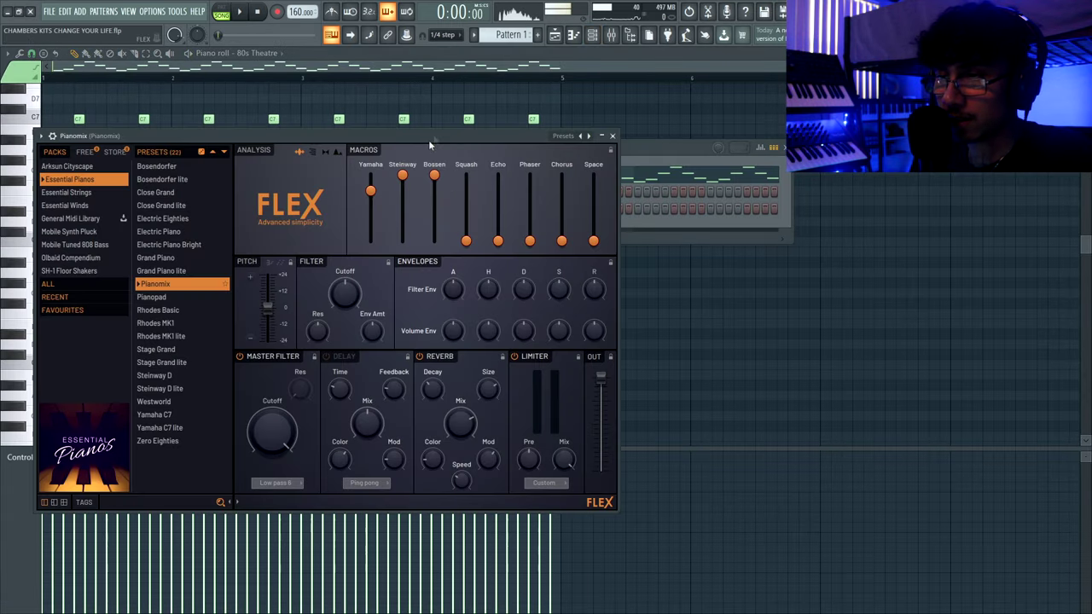
pyautogui.press('v')
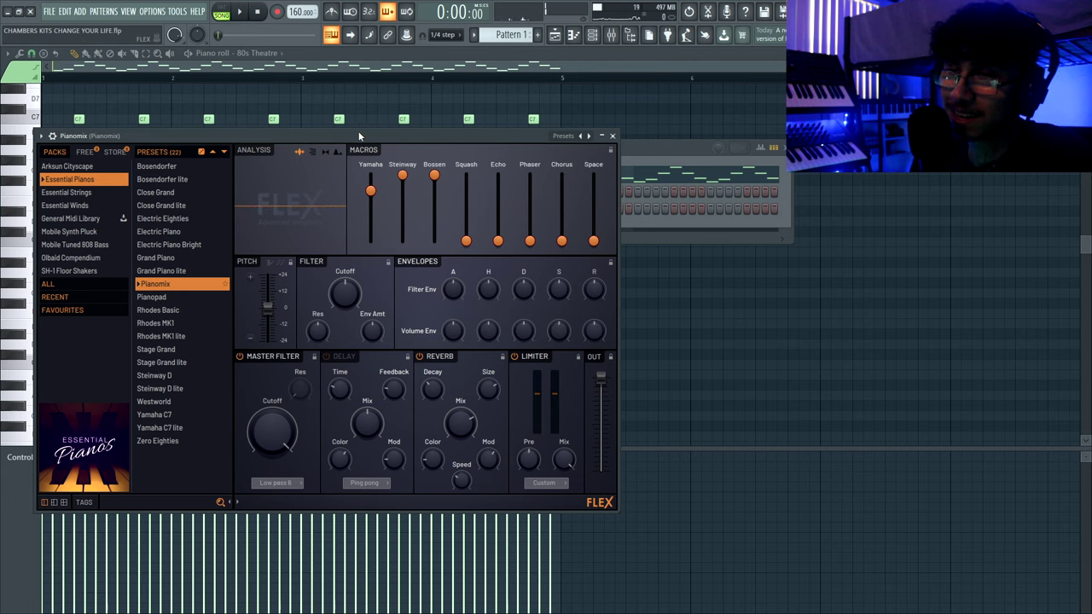
pyautogui.click(313, 67)
pyautogui.click(277, 55)
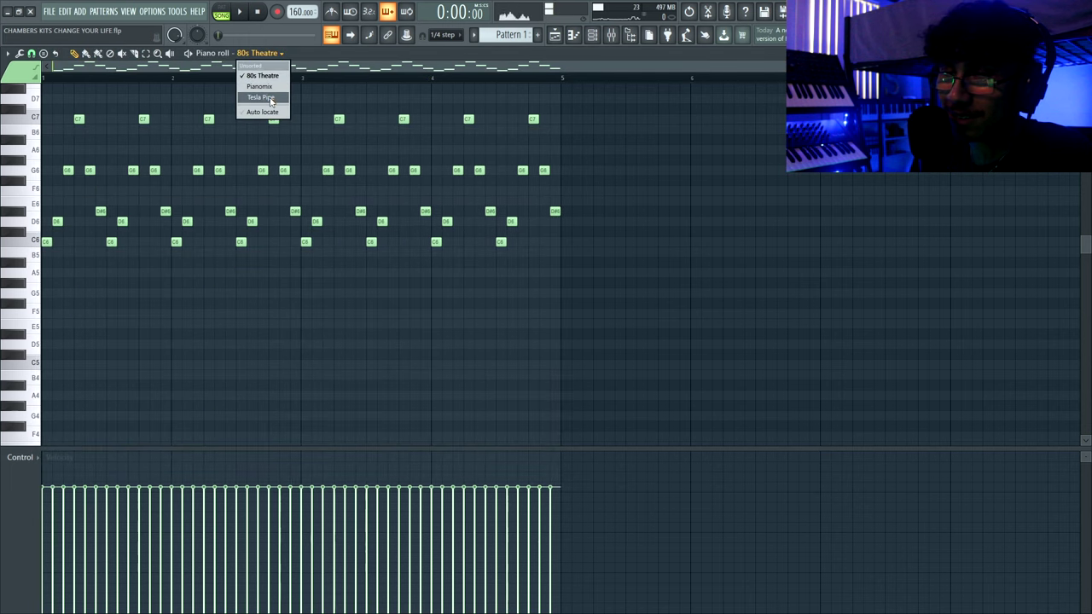
pyautogui.click(266, 98)
# Enter descending G6, D6 and C6 notes at the start of the Pianomix part and duplicate the phrase twice.
pyautogui.scroll(3, 60, 175)
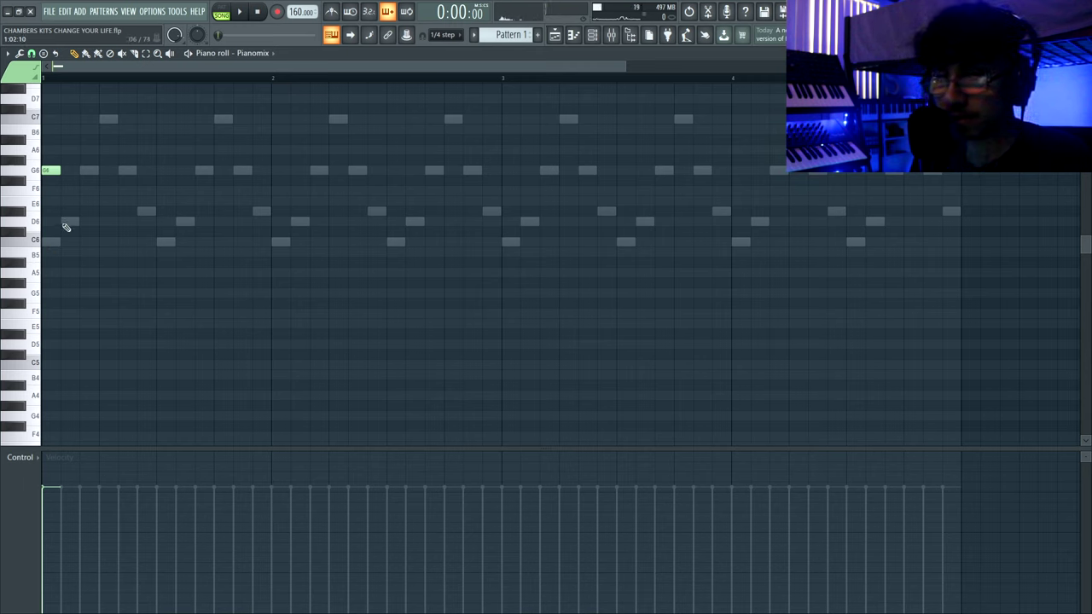
pyautogui.scroll(4, 50, 257)
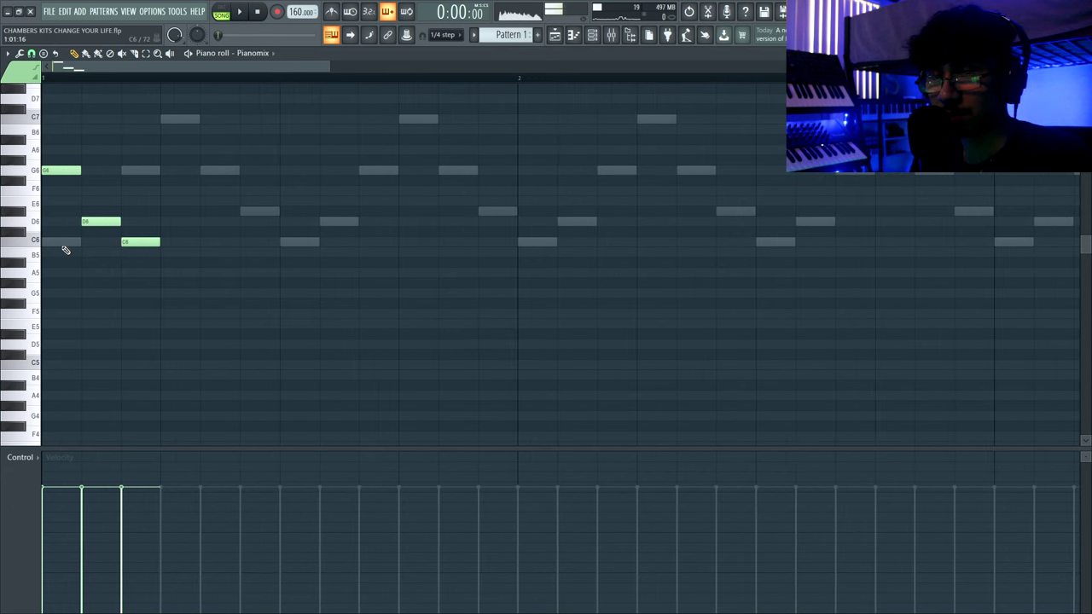
pyautogui.moveTo(64, 254); pyautogui.dragTo(139, 258)
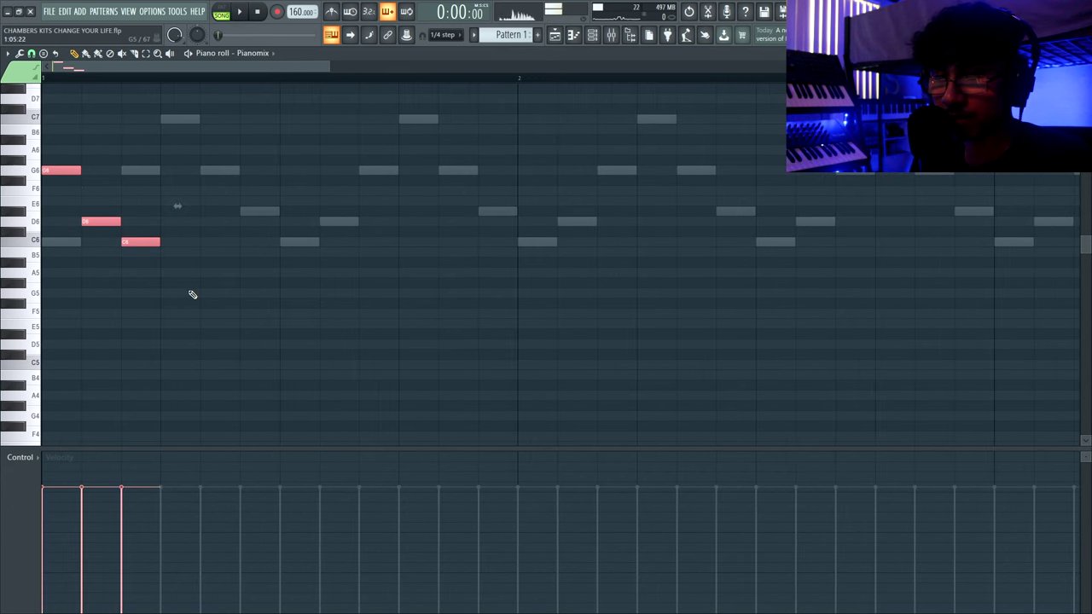
pyautogui.hotkey('ctrl', 'b')
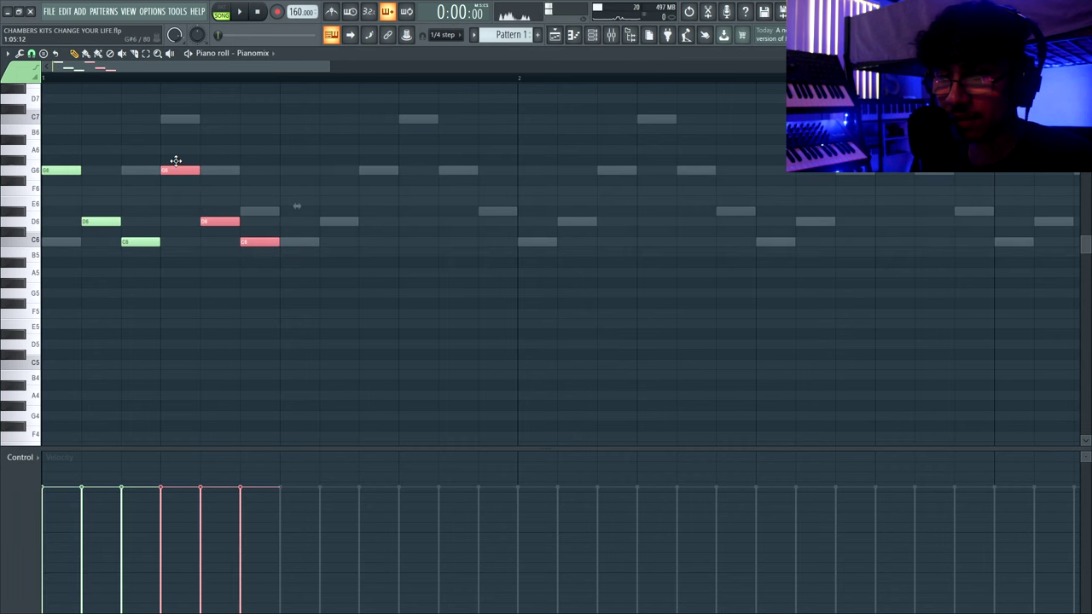
pyautogui.press('space')
pyautogui.scroll(-3, 118, 209)
pyautogui.press('space')
pyautogui.hotkey('ctrl', 'b')
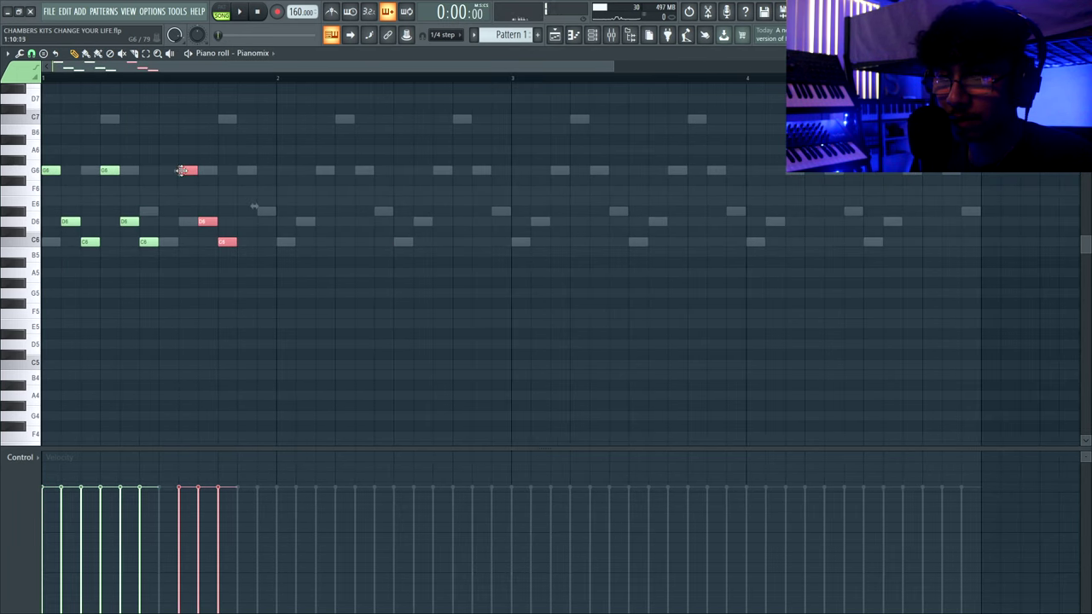
pyautogui.hotkey('ctrl', 'd')
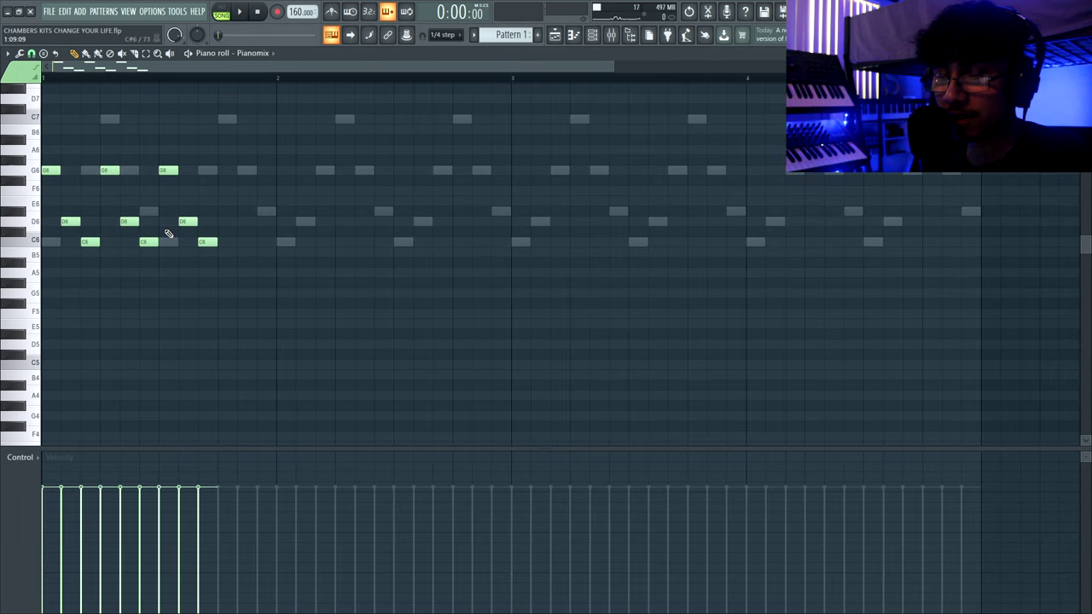
# Raise the third Pianomix phrase's D6 note to D#6 and duplicate that three-note phrase to complete the first bar.
pyautogui.moveTo(171, 212)
pyautogui.mouseDown()
pyautogui.moveTo(208, 230)
pyautogui.moveTo(186, 188)
pyautogui.mouseUp()
pyautogui.hotkey('shift', 'Up')
pyautogui.press('space')
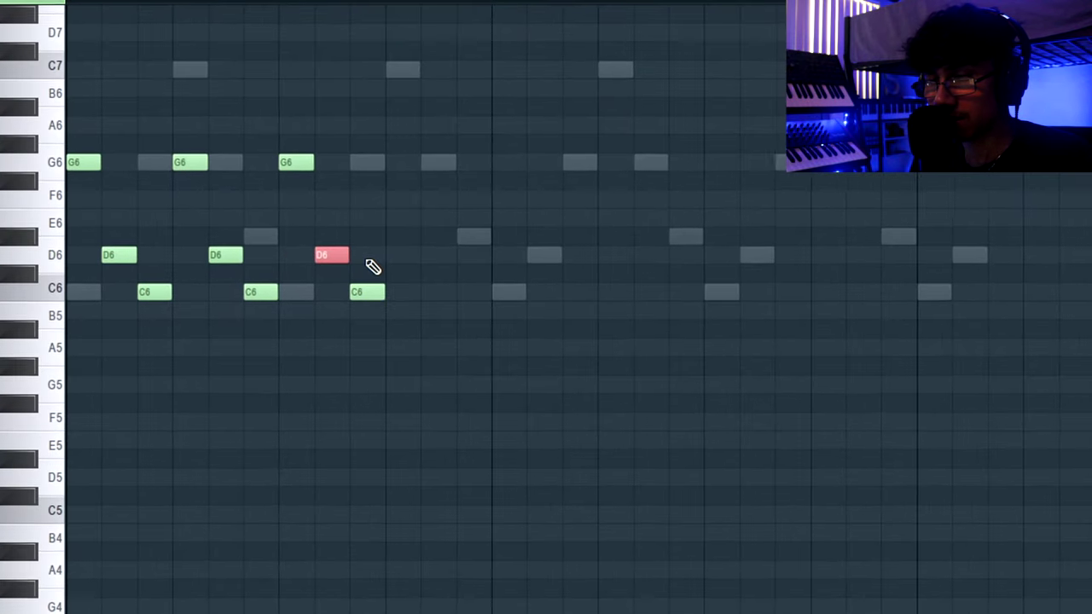
pyautogui.moveTo(373, 211); pyautogui.dragTo(343, 174)
pyautogui.press('space')
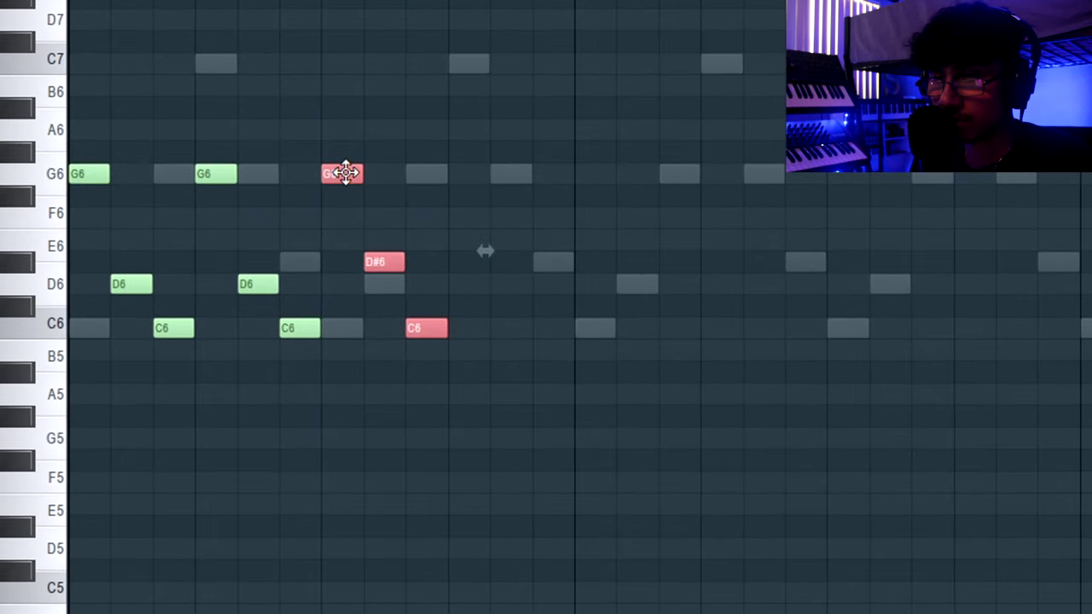
pyautogui.hotkey('ctrl', 'b')
pyautogui.hotkey('ctrl', 'd')
# Select the whole one-bar Pianomix phrase and duplicate it to fill all four bars.
pyautogui.scroll(-2, 175, 187)
pyautogui.hotkey('ctrl', 'a')
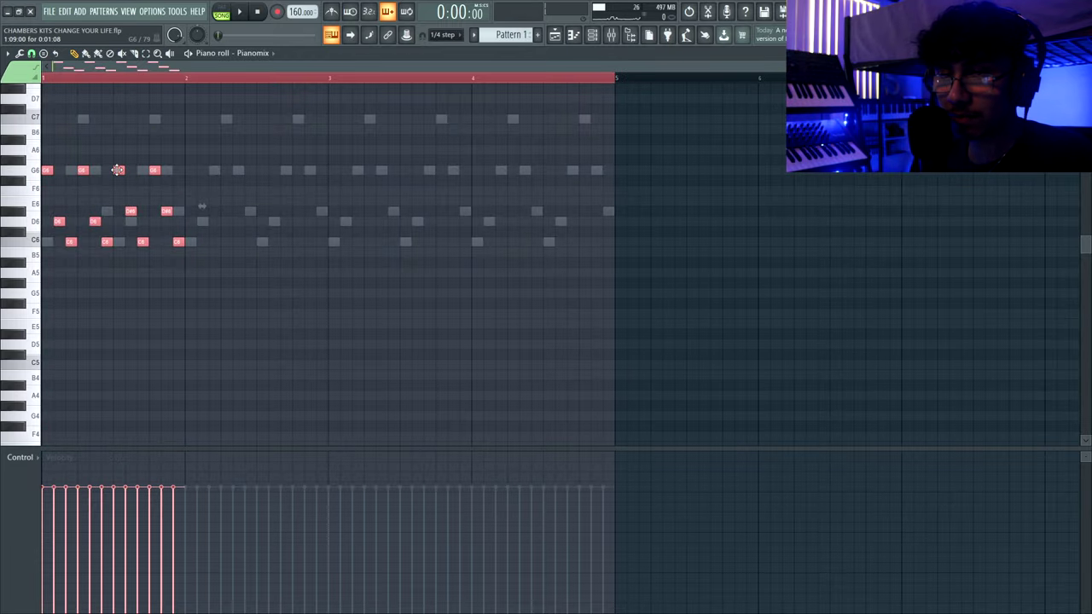
pyautogui.moveTo(118, 170)
pyautogui.mouseDown()
pyautogui.moveTo(294, 170)
pyautogui.moveTo(262, 168)
pyautogui.mouseUp()
pyautogui.hotkey('ctrl', 'a')
pyautogui.hotkey('ctrl', 'b')
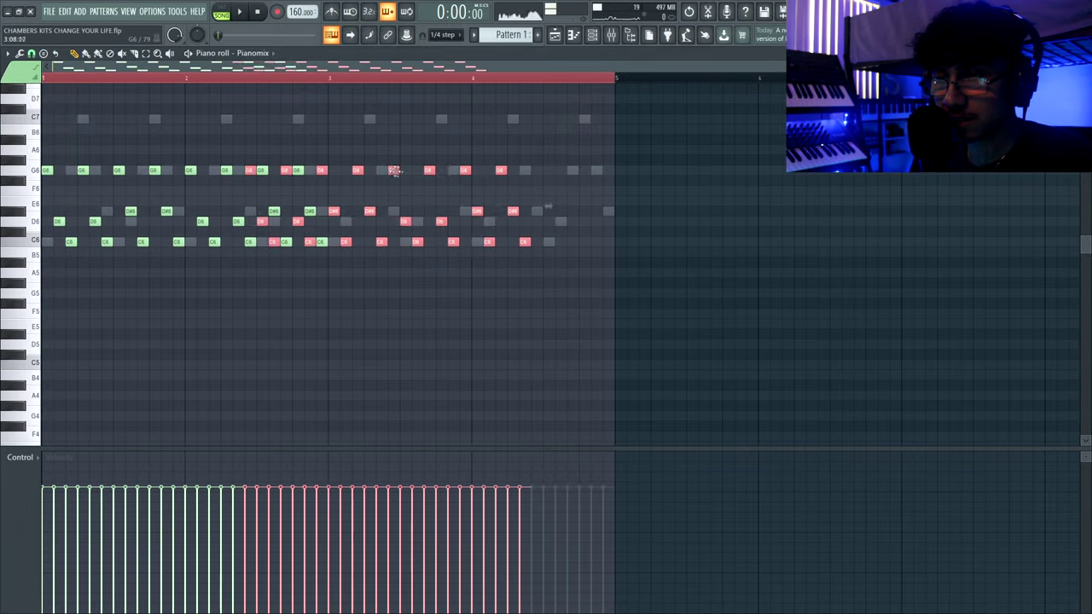
pyautogui.scroll(2, 61, 280)
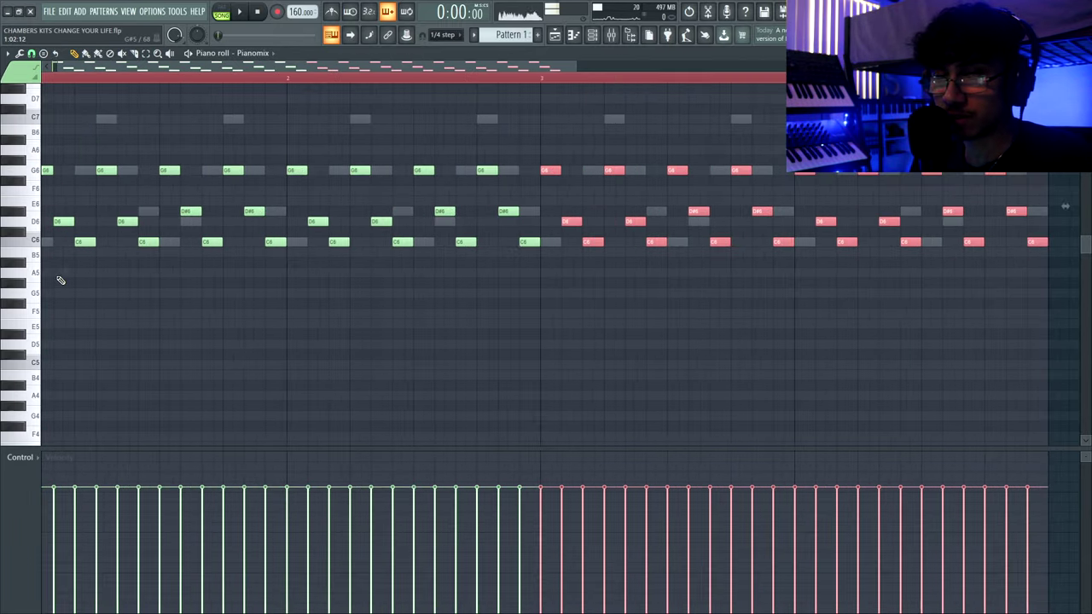
pyautogui.moveTo(125, 218); pyautogui.dragTo(37, 228)
pyautogui.keyDown('ctrl'); pyautogui.click(177, 227); pyautogui.keyUp('ctrl')
pyautogui.moveTo(163, 224); pyautogui.dragTo(92, 223)
pyautogui.keyDown('ctrl'); pyautogui.click(94, 224); pyautogui.keyUp('ctrl')
pyautogui.scroll(2, 30, 155)
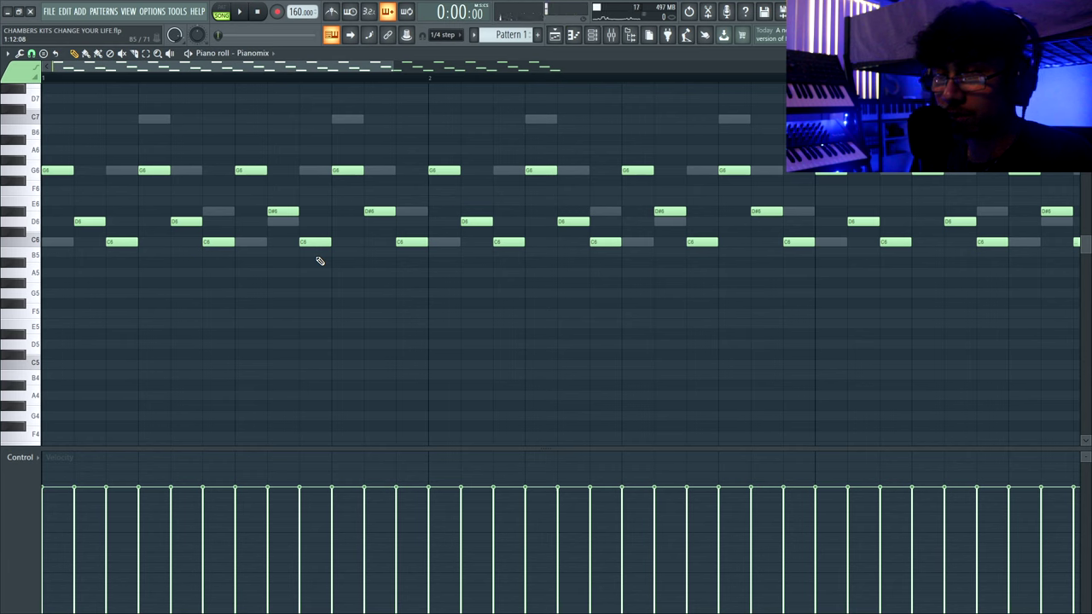
# Try shifting the third phrase's D#6 note earlier so it starts together with the G6 above it.
pyautogui.moveTo(247, 147); pyautogui.dragTo(332, 309)
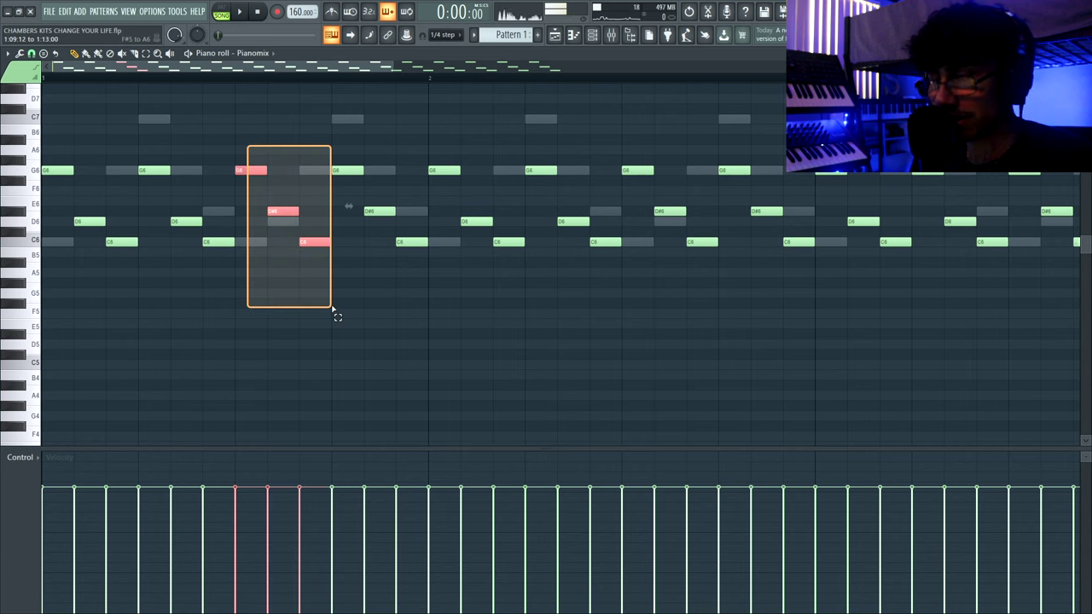
pyautogui.moveTo(320, 266); pyautogui.dragTo(309, 221)
pyautogui.click(248, 172)
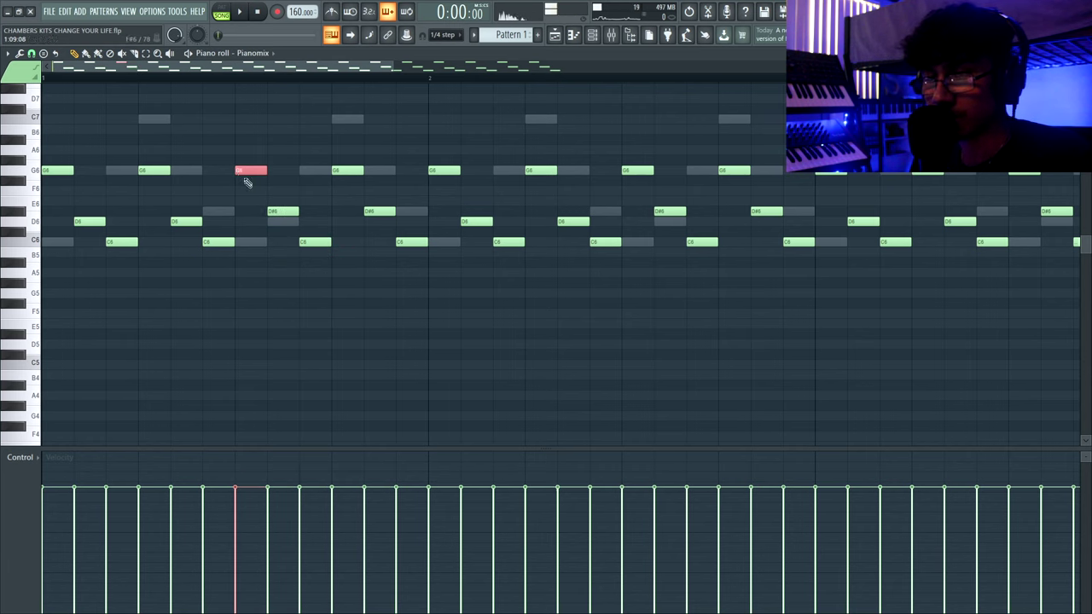
pyautogui.moveTo(267, 212); pyautogui.dragTo(235, 213)
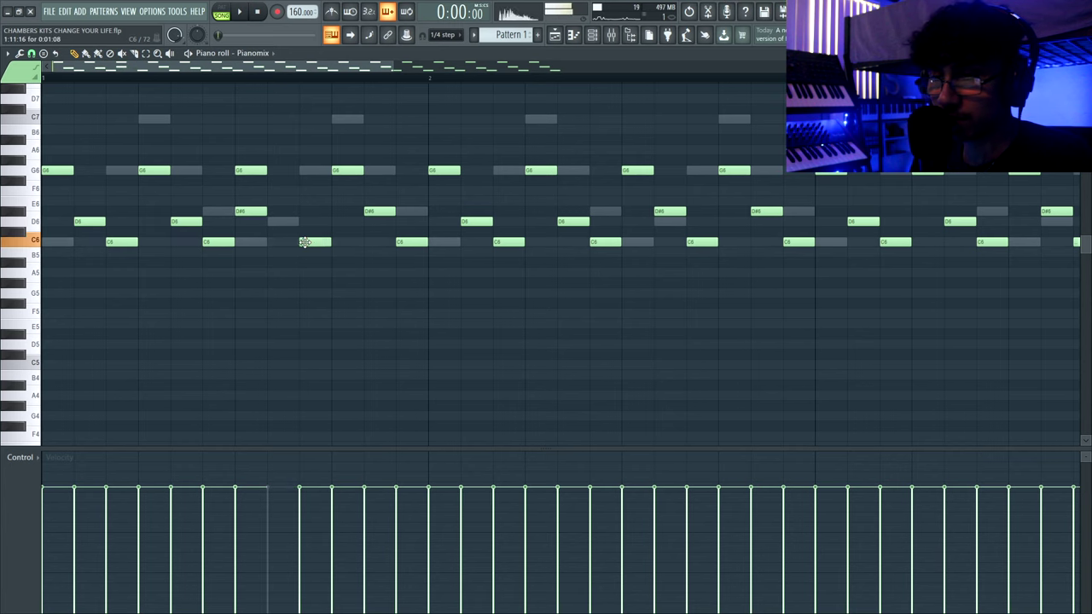
pyautogui.moveTo(253, 135); pyautogui.dragTo(254, 296)
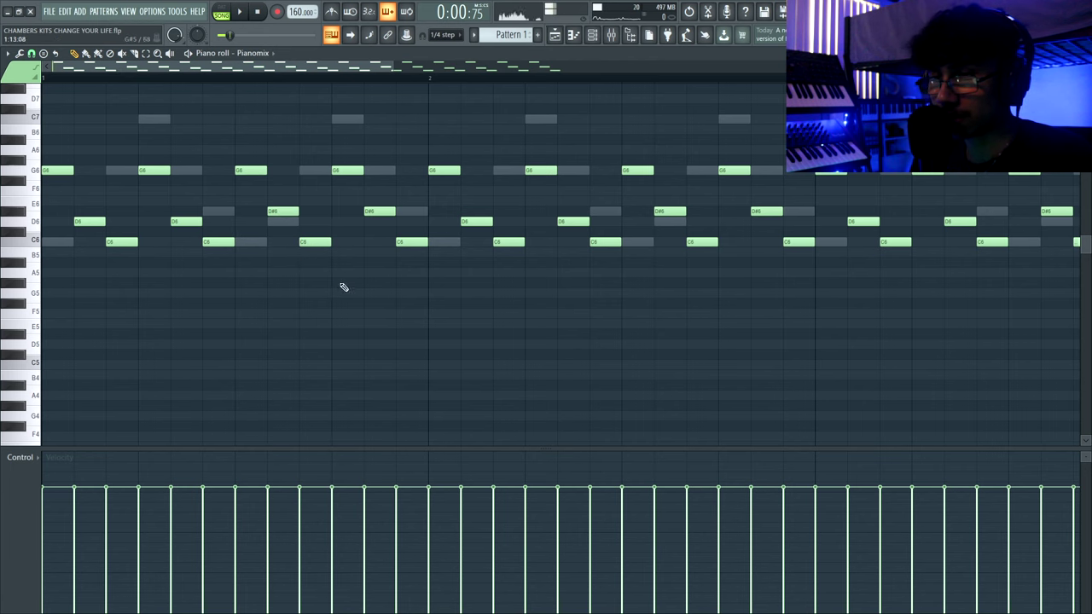
# Lower the velocity of all Pianomix notes together and play the song.
pyautogui.hotkey('ctrl', 'a')
pyautogui.scroll(-5, 307, 173)
pyautogui.press('space')
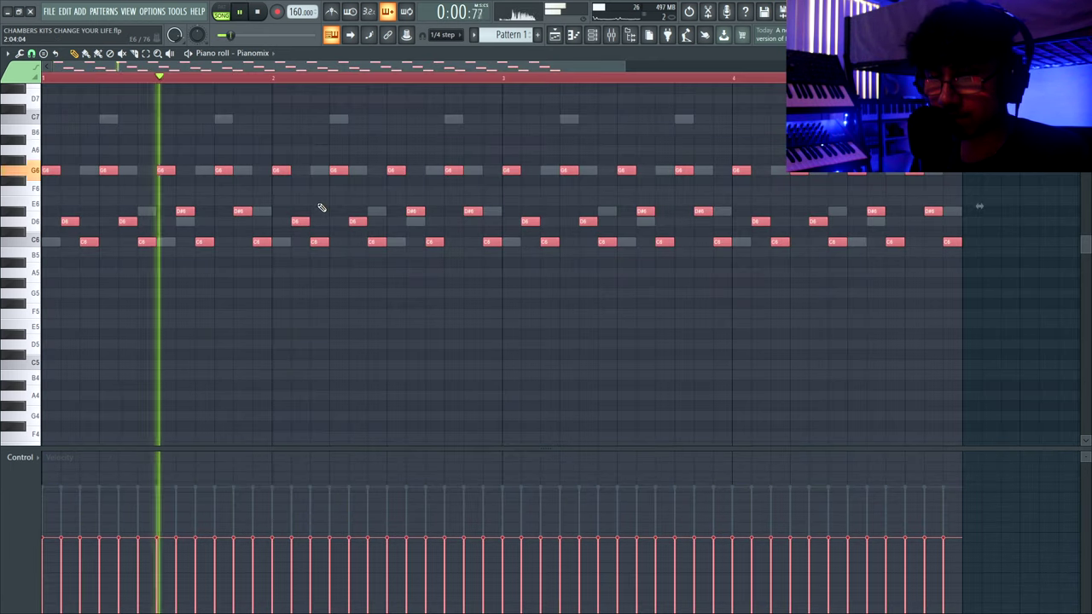
pyautogui.hotkey('ctrl', 'd')
pyautogui.press('space')
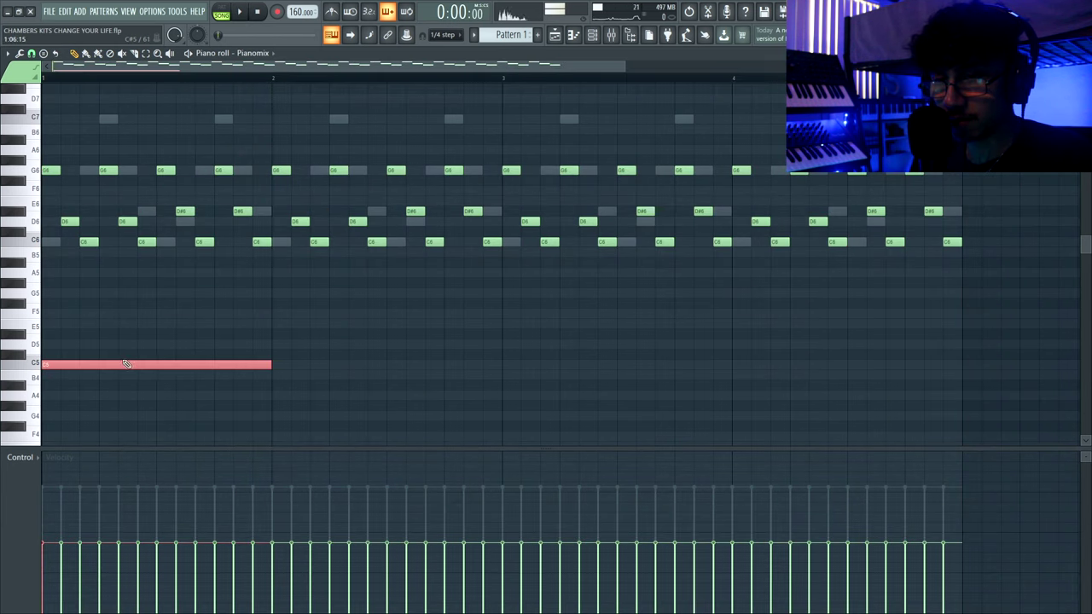
# Layer two-bar sustained bass notes at C4 and C3 under the Pianomix part and duplicate them into bars 3 and 4.
pyautogui.scroll(-4, 128, 362)
pyautogui.hotkey('ctrl', 'c')
pyautogui.hotkey('ctrl', 'v')
pyautogui.hotkey('ctrl', 'Down')
pyautogui.press('space')
pyautogui.moveTo(236, 236); pyautogui.dragTo(473, 395)
pyautogui.press('space')
pyautogui.press('space')
pyautogui.scroll(-2, 339, 372)
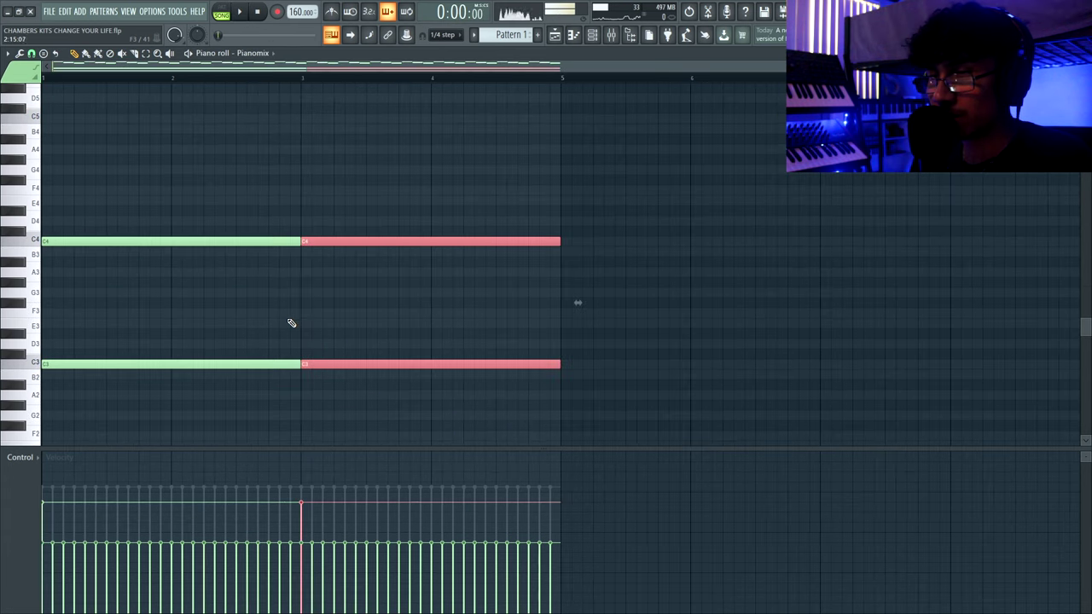
# Lower the second pair of bass notes to G#3 and G#2 and play the song.
pyautogui.scroll(-1, 291, 323)
pyautogui.scroll(1, 293, 330)
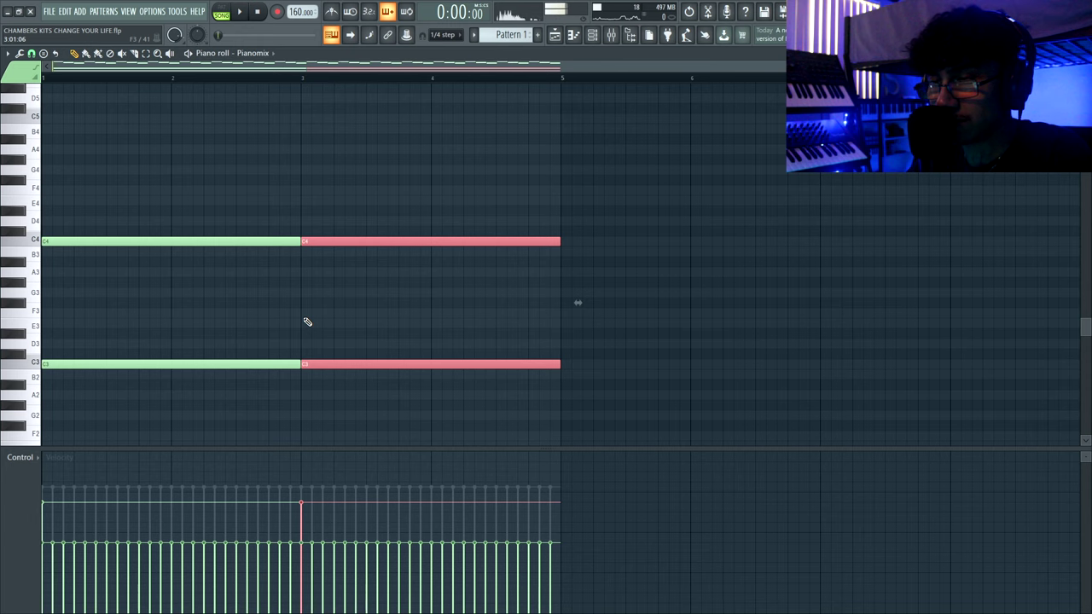
pyautogui.press('Down')
pyautogui.press('Down')
pyautogui.press('Down')
pyautogui.press('Down')
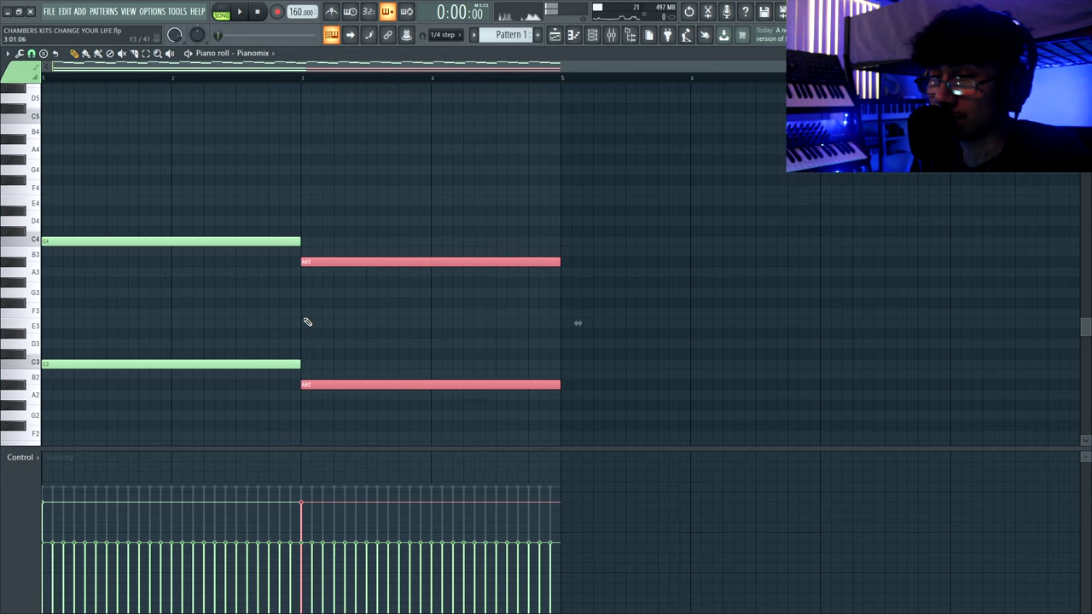
pyautogui.press('space')
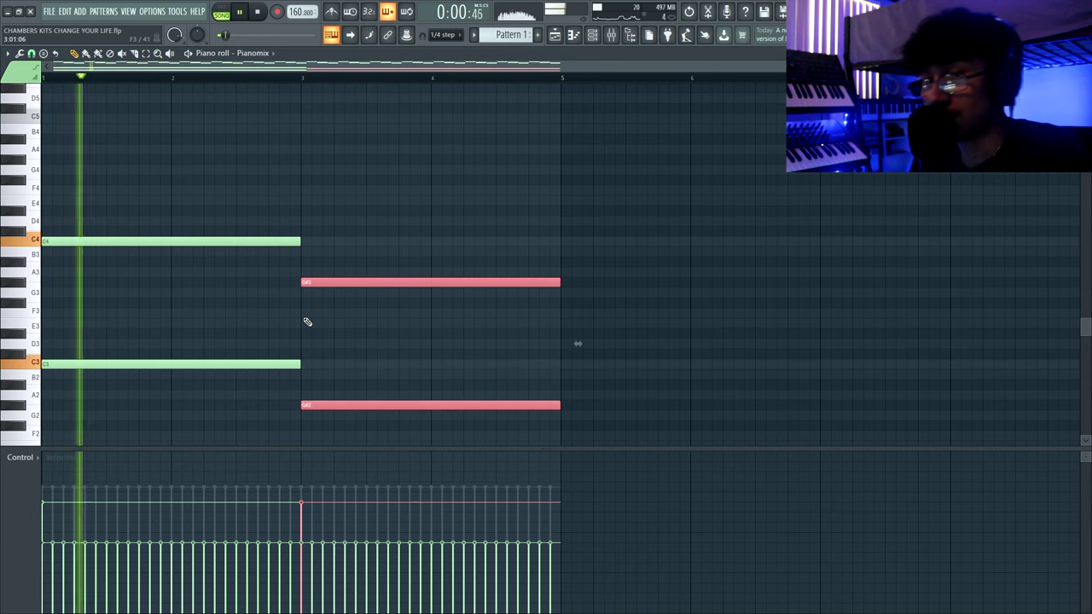
# Raise all four sustained bass notes by one octave and lower their velocity.
pyautogui.click(398, 303)
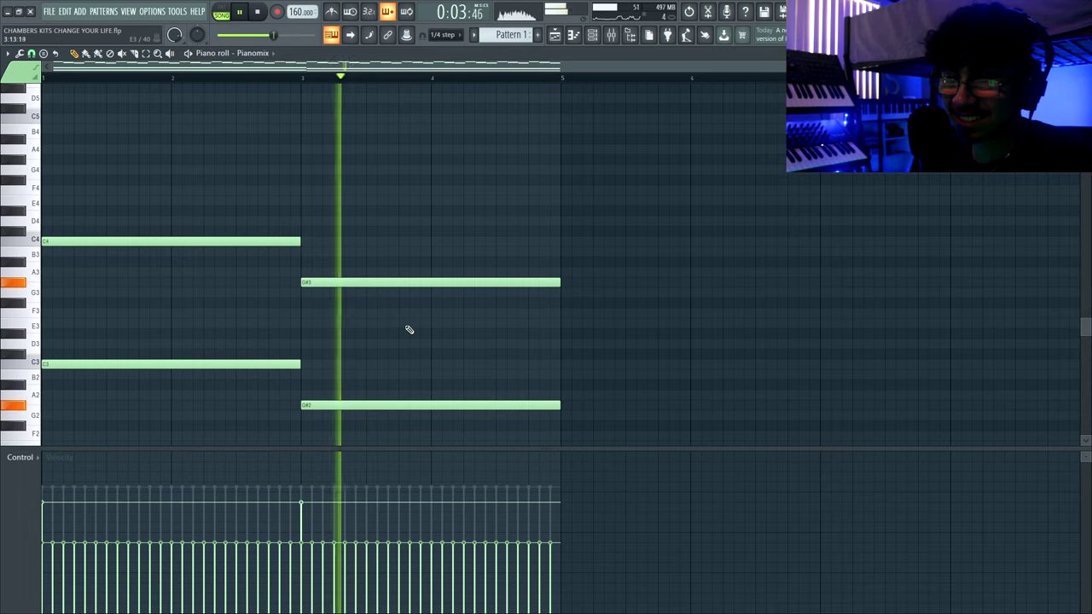
pyautogui.scroll(1, 350, 302)
pyautogui.hotkey('ctrl', 'a')
pyautogui.scroll(-2, 366, 502)
pyautogui.hotkey('ctrl', 'Up')
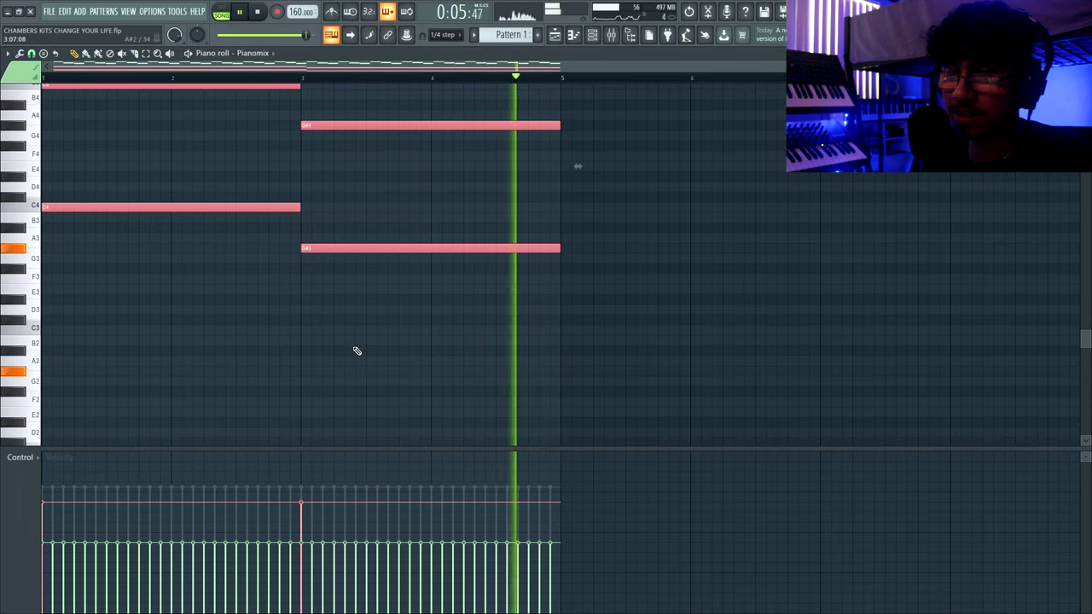
pyautogui.scroll(-3, 297, 295)
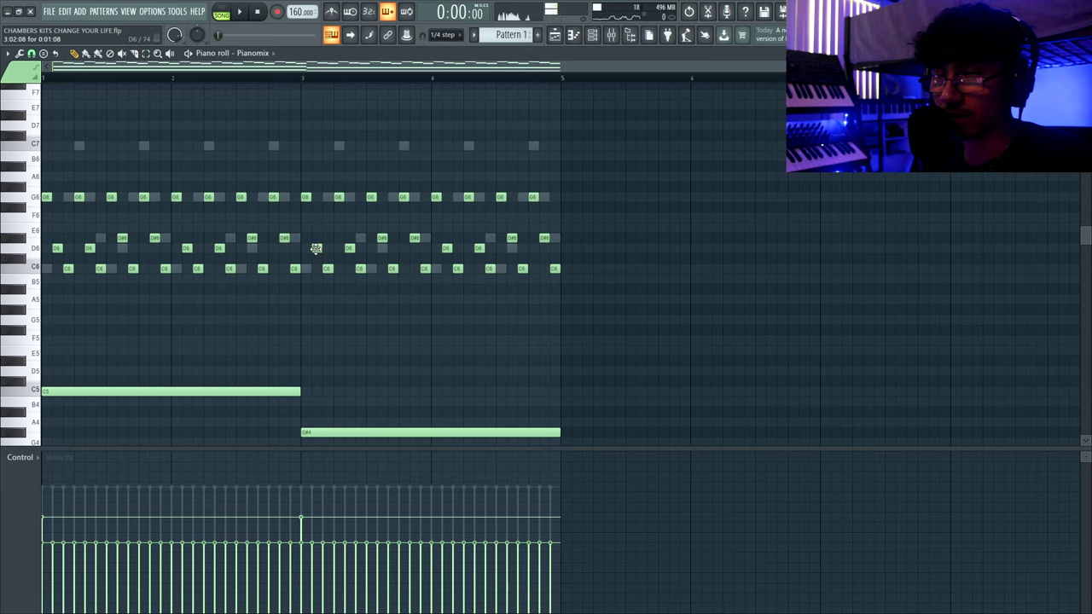
# Select the Tesla Pipe channel and open its instrument.
pyautogui.scroll(-2, 342, 238)
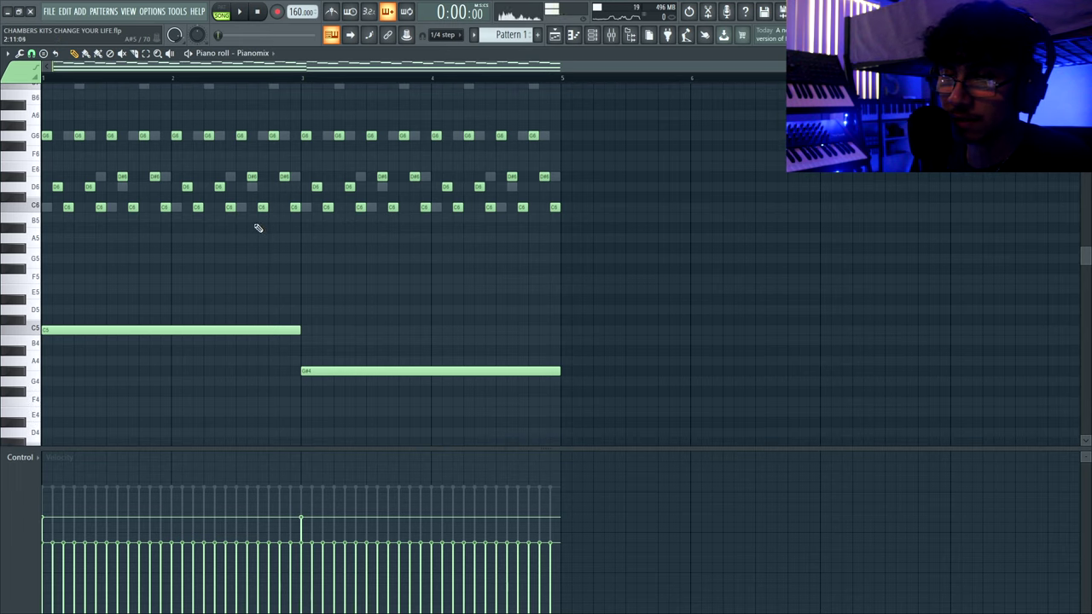
pyautogui.scroll(3, 259, 226)
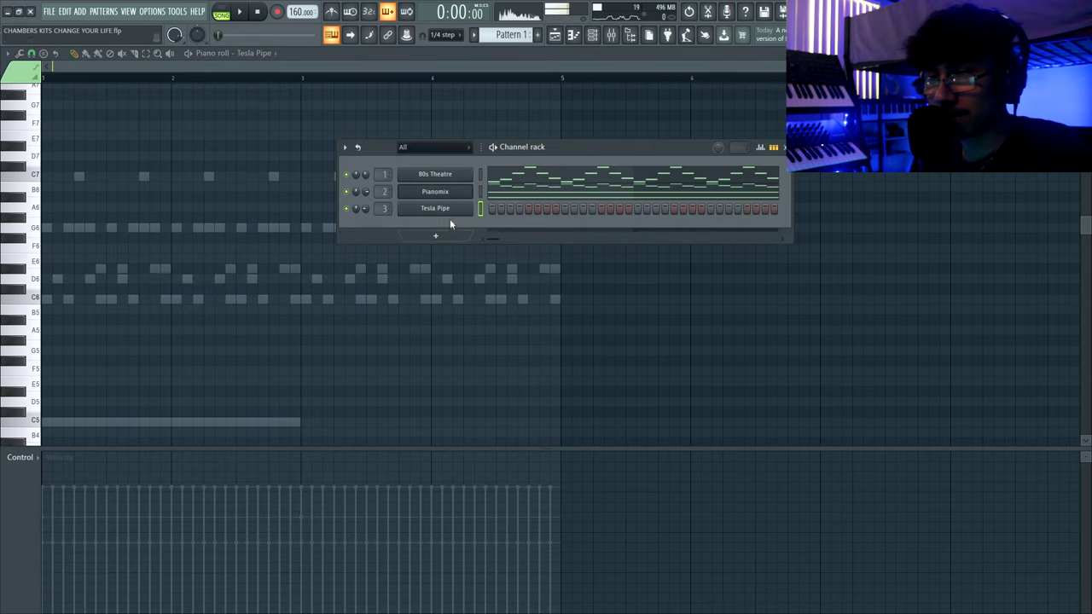
pyautogui.click(443, 210)
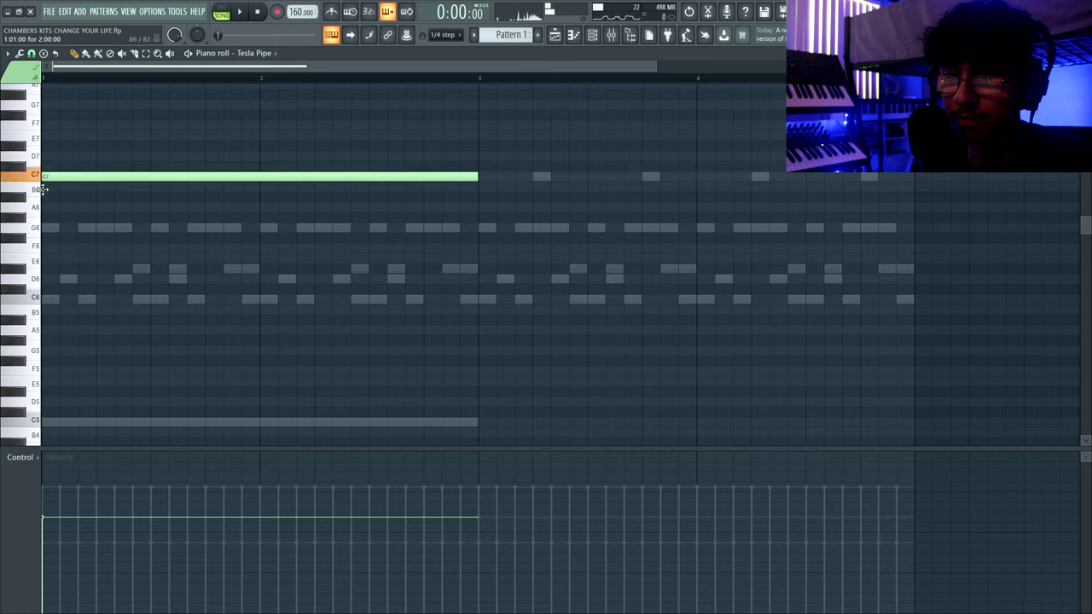
# Enter a descending Tesla Pipe phrase of G6, F6, D#6 and D6 in the first bar, each note one beat long.
pyautogui.moveTo(60, 176); pyautogui.dragTo(60, 225)
pyautogui.rightClick(81, 177)
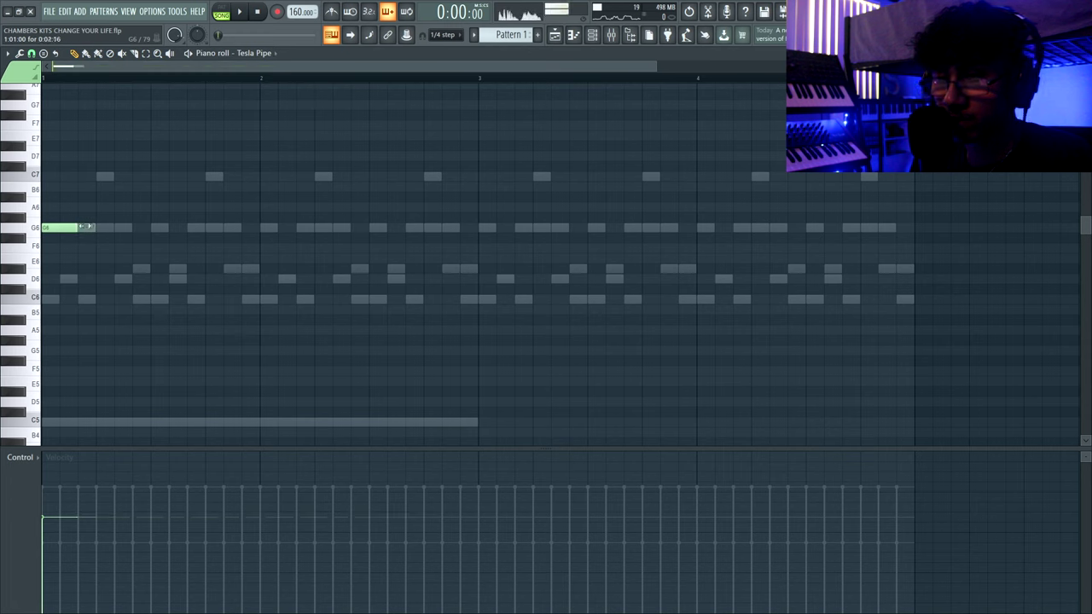
pyautogui.moveTo(85, 227); pyautogui.dragTo(96, 227)
pyautogui.click(97, 248)
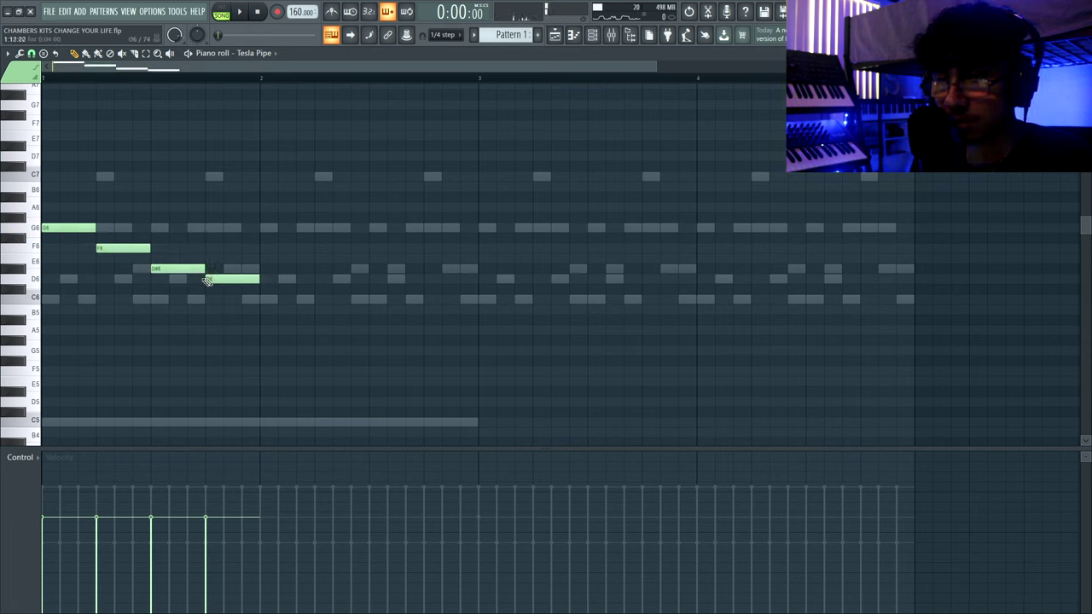
# Duplicate the four-note Tesla Pipe phrase into bar 2, raise all notes one octave and play the song.
pyautogui.moveTo(91, 214); pyautogui.dragTo(240, 335)
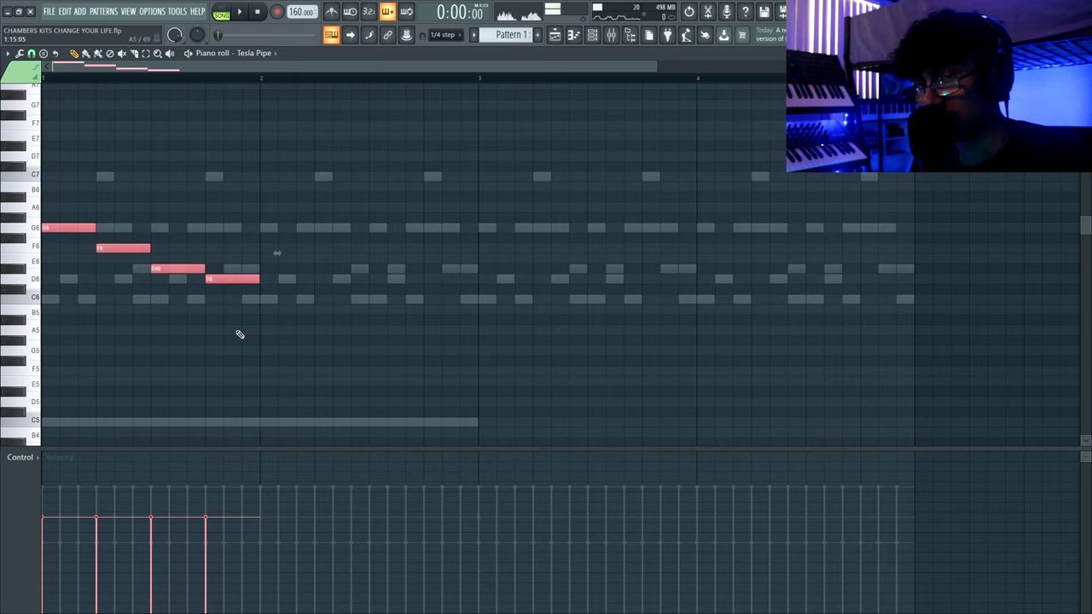
pyautogui.keyDown('ctrl'); pyautogui.click(75, 224); pyautogui.keyUp('ctrl')
pyautogui.keyDown('ctrl'); pyautogui.click(163, 269); pyautogui.keyUp('ctrl')
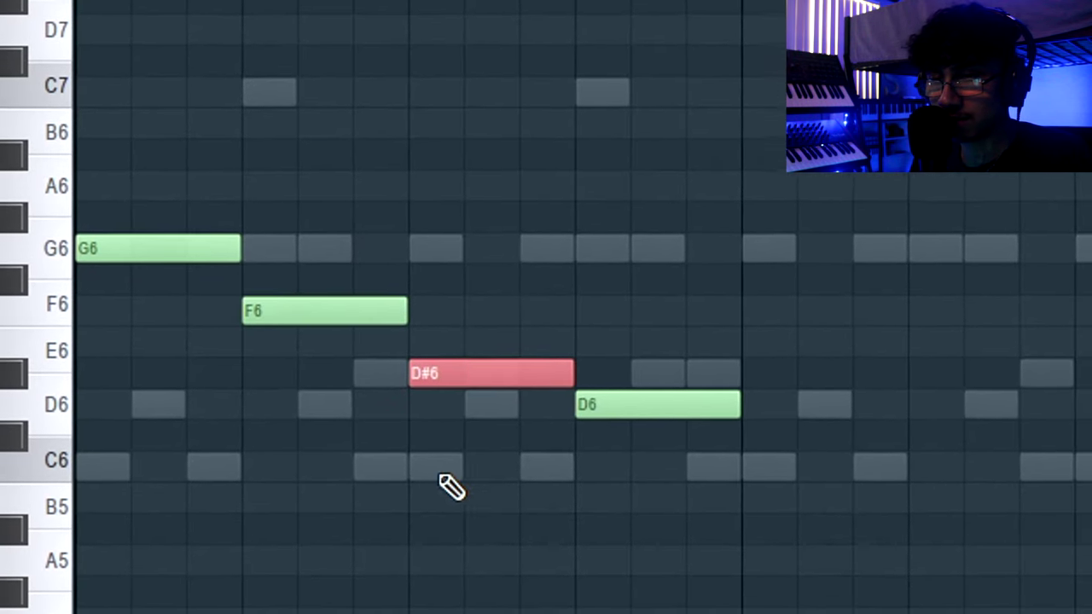
pyautogui.keyDown('ctrl'); pyautogui.click(228, 280); pyautogui.keyUp('ctrl')
pyautogui.press('space')
pyautogui.moveTo(246, 314); pyautogui.dragTo(150, 250)
pyautogui.moveTo(368, 307); pyautogui.dragTo(729, 209)
pyautogui.press('space')
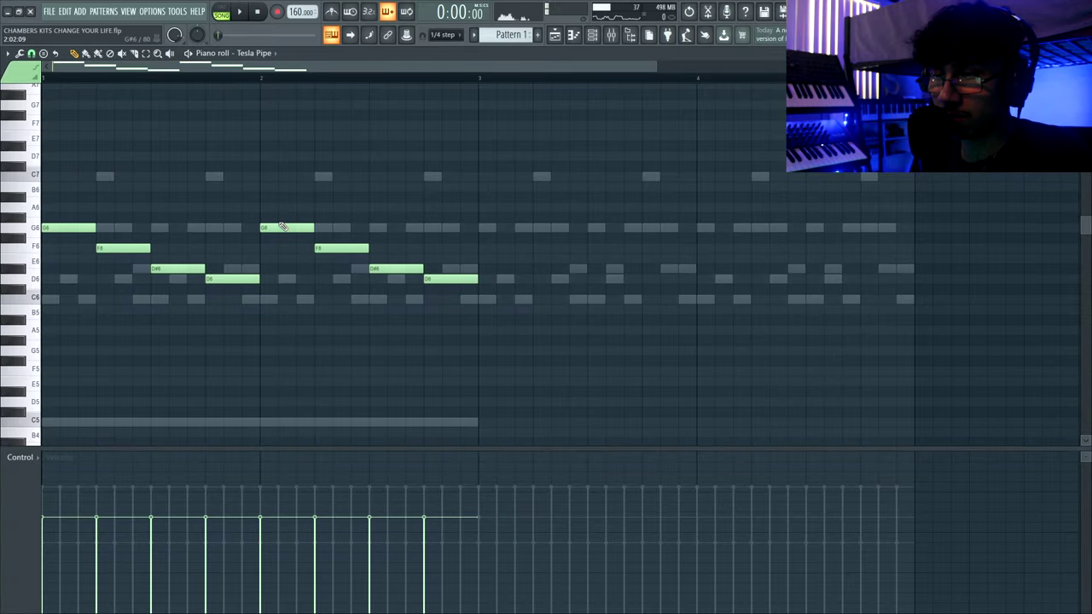
pyautogui.hotkey('ctrl', 'Up')
pyautogui.press('space')
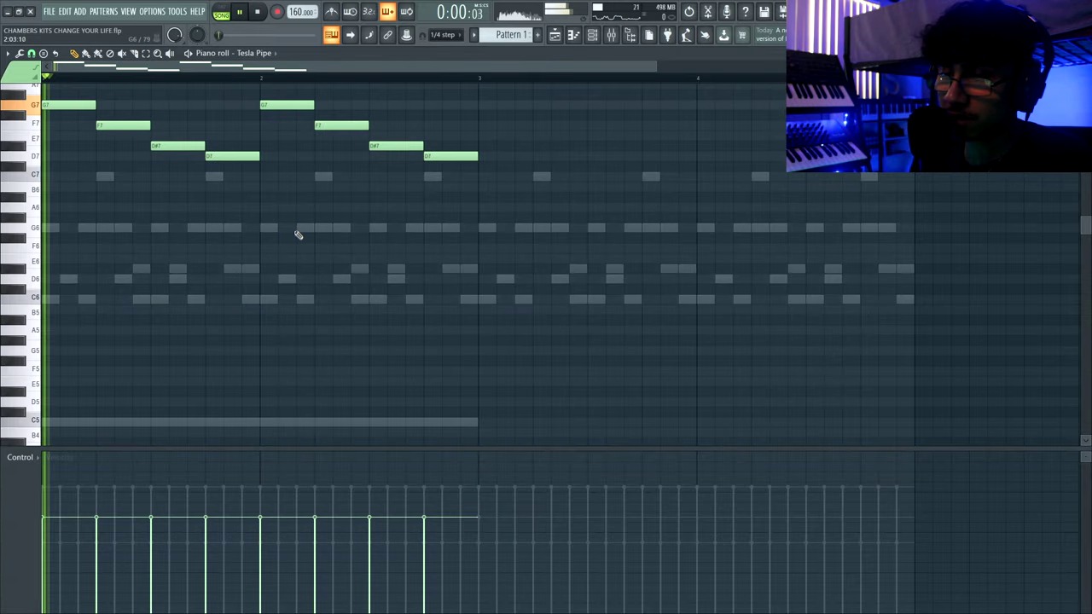
# Copy the second bar's Tesla Pipe phrase into bars 3 and 4.
pyautogui.scroll(3, 298, 237)
pyautogui.scroll(-1, 294, 239)
pyautogui.moveTo(240, 180); pyautogui.dragTo(378, 290)
pyautogui.moveTo(232, 199); pyautogui.dragTo(395, 197)
pyautogui.moveTo(389, 197); pyautogui.dragTo(541, 198)
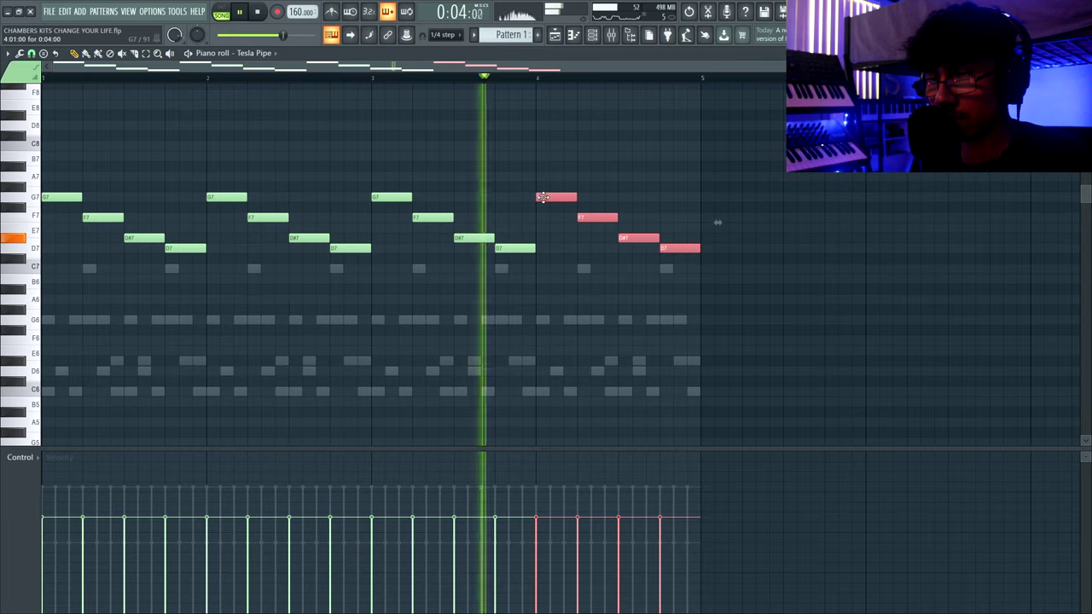
pyautogui.keyDown('ctrl'); pyautogui.click(434, 239); pyautogui.keyUp('ctrl')
# Raise the velocity of all Tesla Pipe notes.
pyautogui.scroll(-1, 416, 285)
pyautogui.hotkey('ctrl', 'a')
pyautogui.scroll(1, 414, 286)
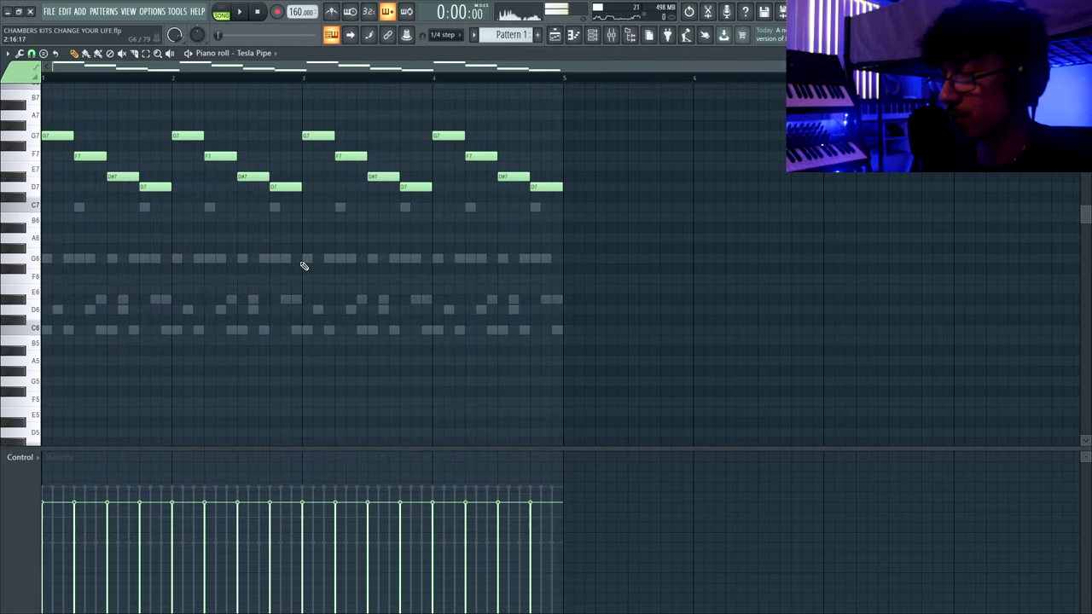
# Switch the piano roll to 80s Theatre and transpose all its notes down five semitones.
pyautogui.doubleClick(303, 261)
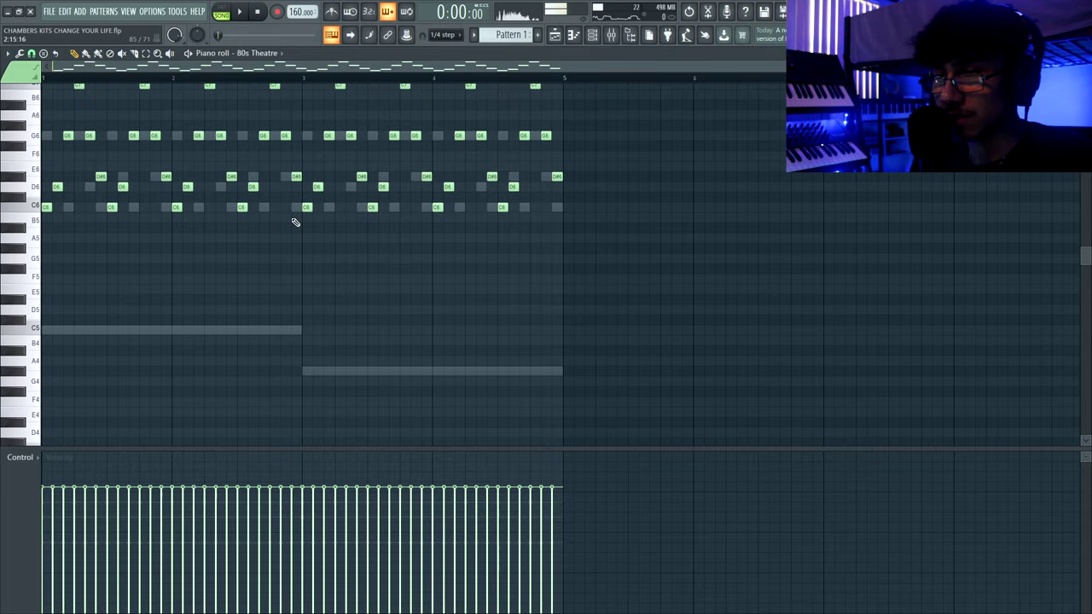
pyautogui.hotkey('shift', 'Down')
pyautogui.hotkey('shift', 'Down')
pyautogui.hotkey('shift', 'Down')
pyautogui.hotkey('shift', 'Down')
pyautogui.hotkey('shift', 'Down')
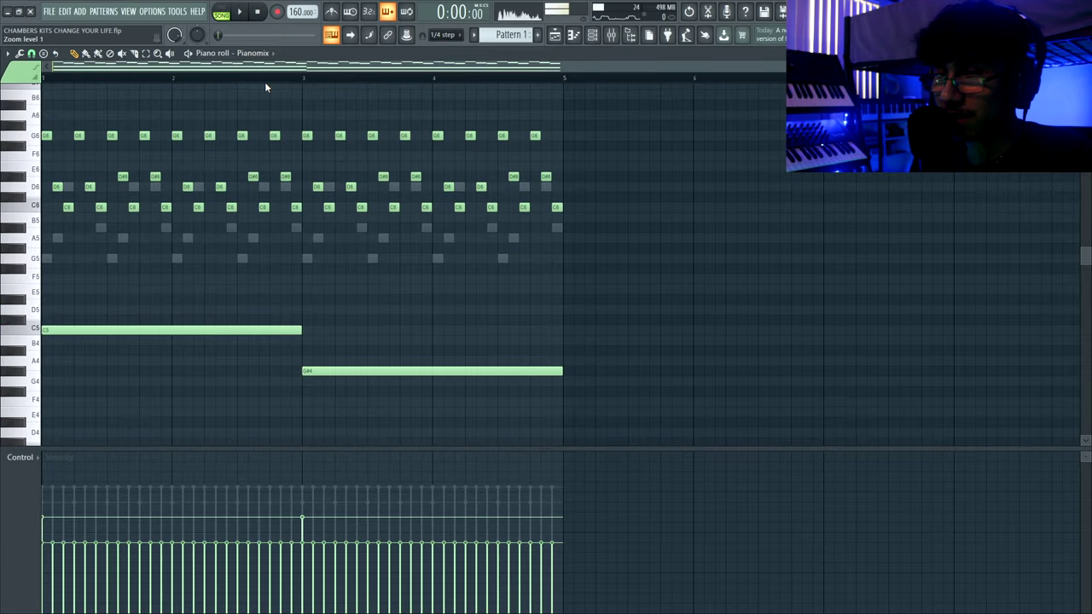
# Transpose all Pianomix and Tesla Pipe notes down five semitones to match the 80s Theatre part.
pyautogui.press('Down')
pyautogui.press('Down')
pyautogui.press('Down')
pyautogui.press('Down')
pyautogui.press('Down')
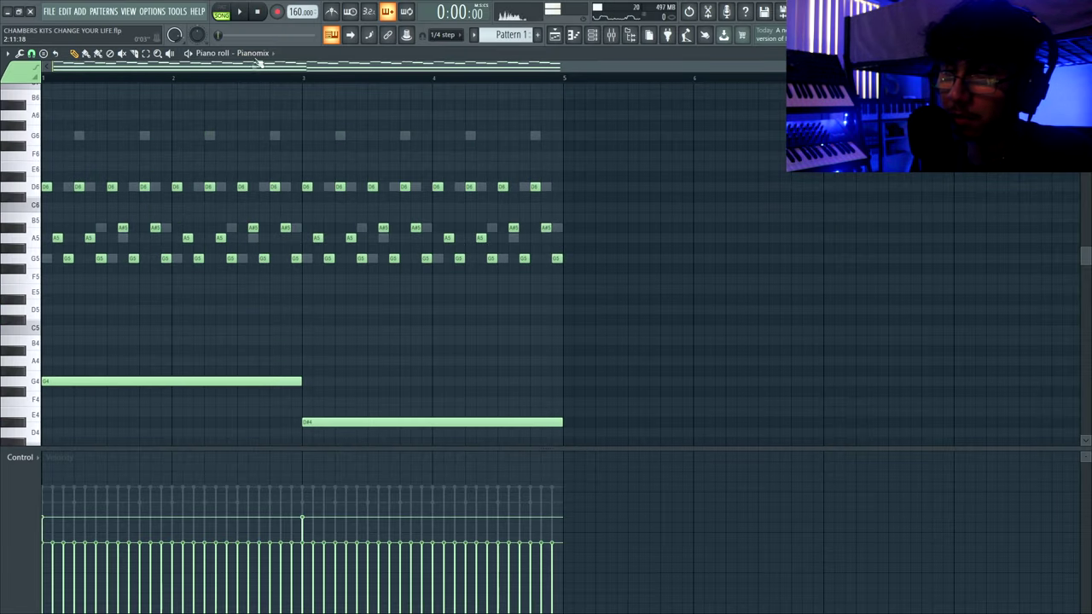
pyautogui.click(254, 99)
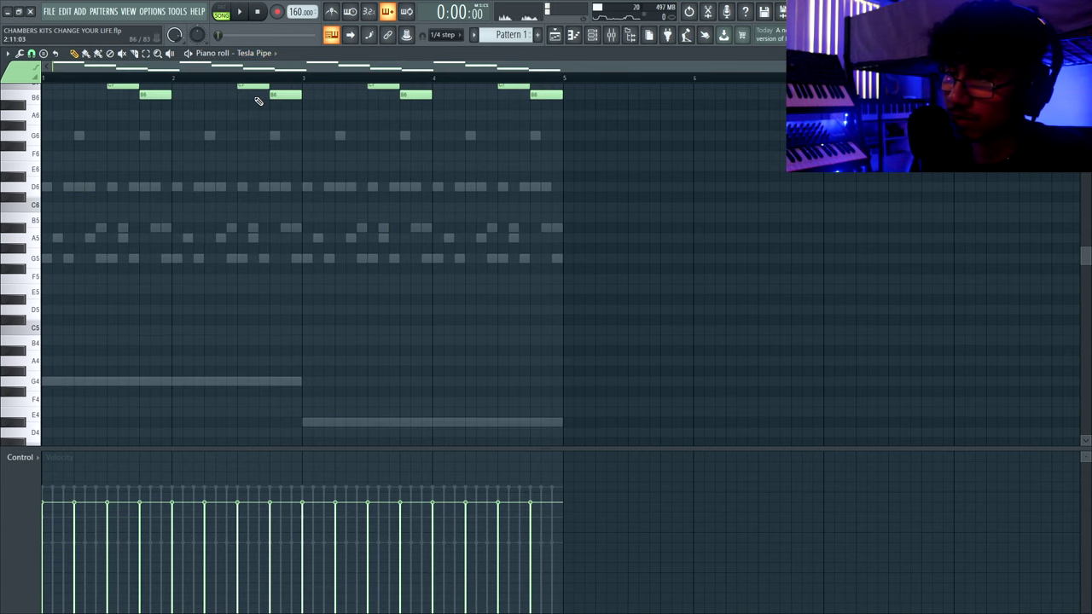
pyautogui.scroll(3, 256, 101)
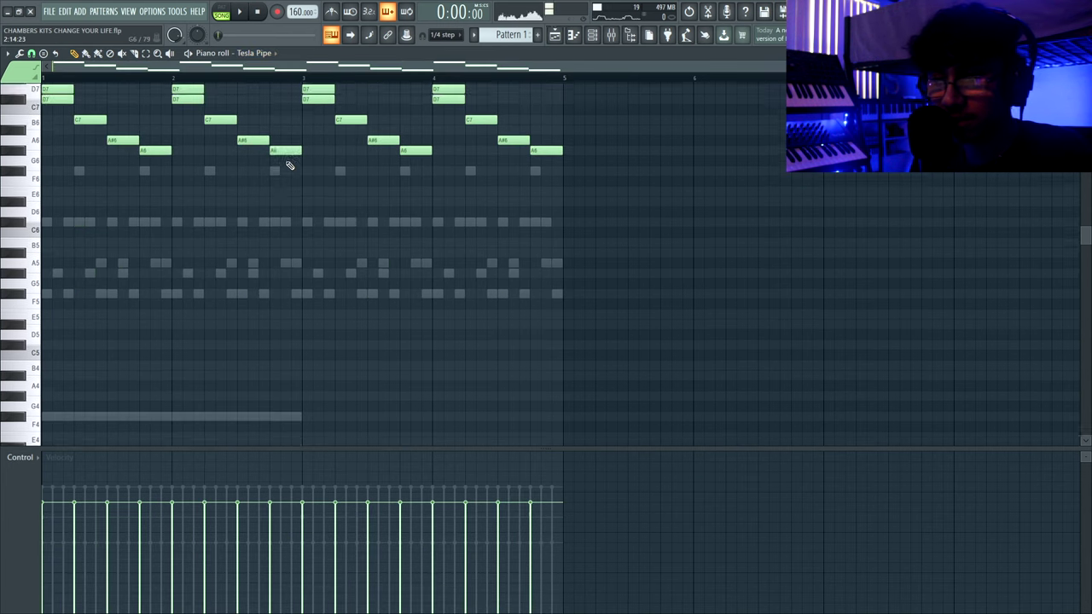
# Audition the melody and transpose all 80s Theatre, Pianomix and Tesla Pipe notes down four semitones.
pyautogui.press('space')
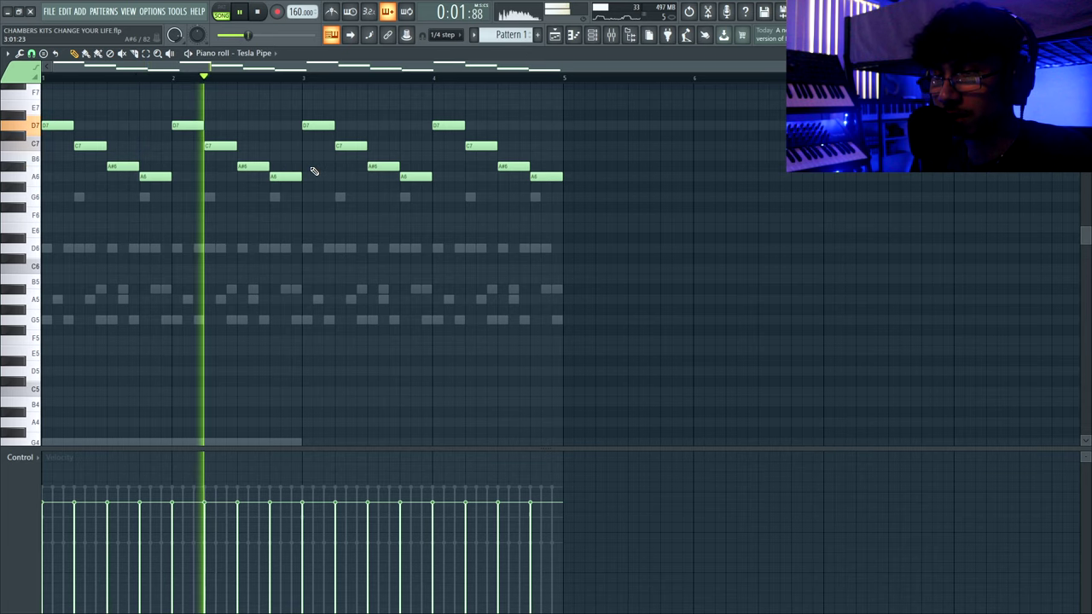
pyautogui.scroll(-2, 333, 197)
pyautogui.scroll(-1, 333, 198)
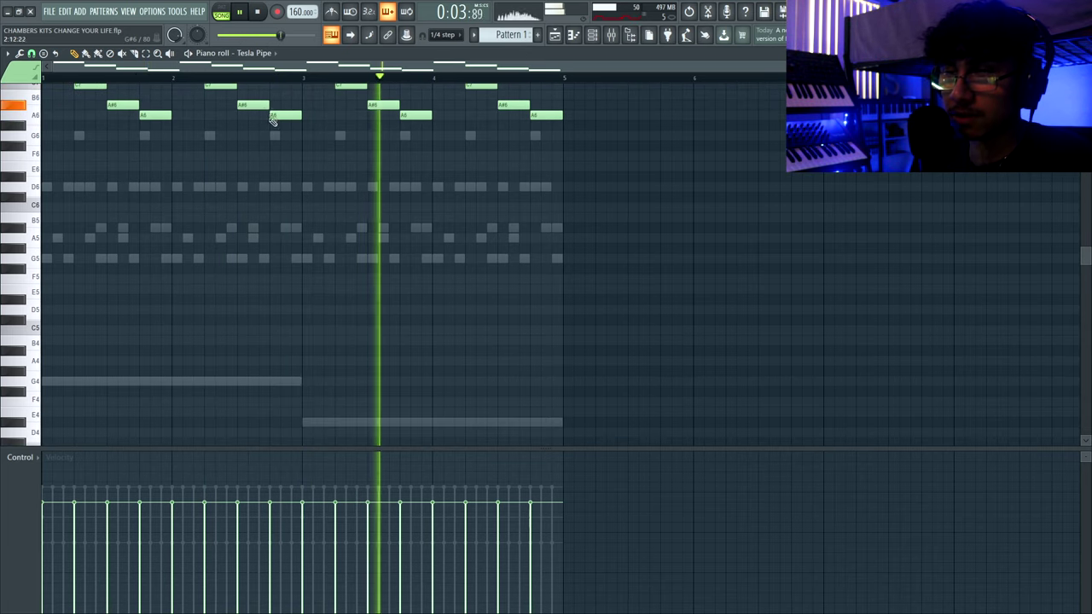
pyautogui.click(274, 57)
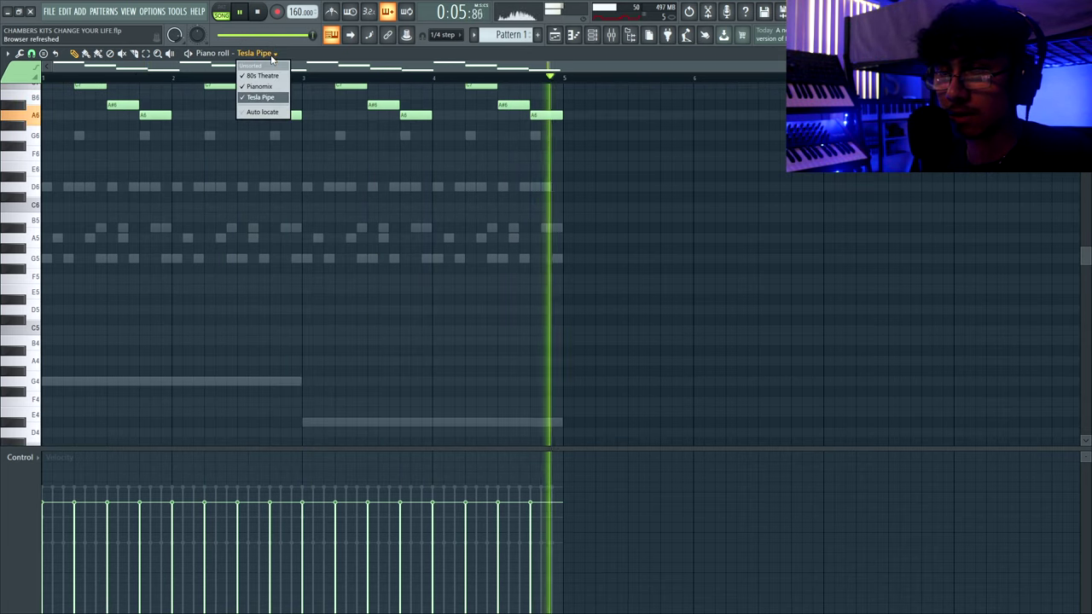
pyautogui.click(263, 87)
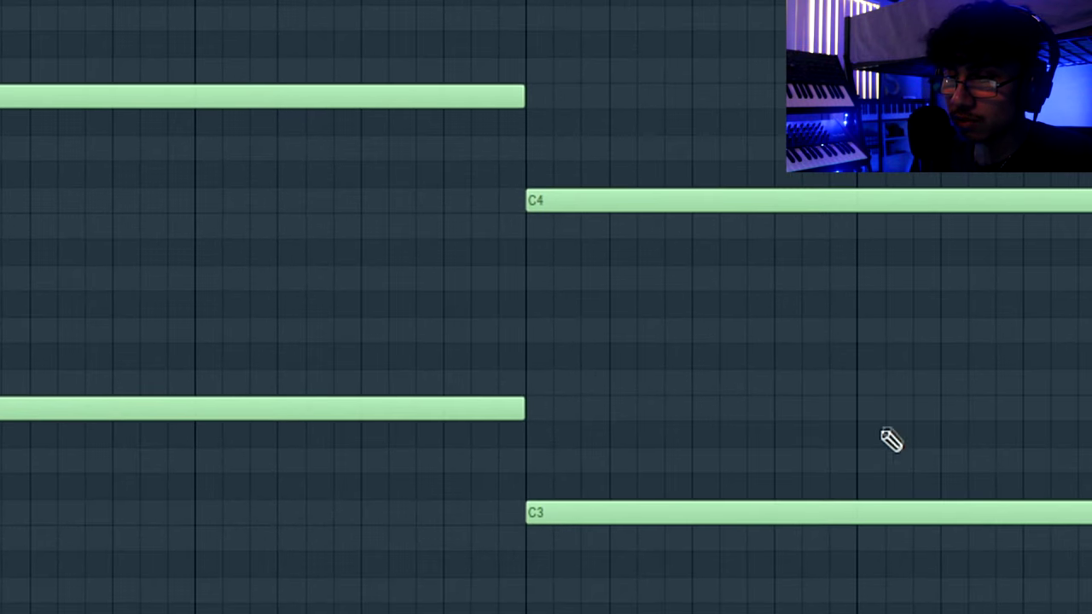
pyautogui.hotkey('shift', 'Down')
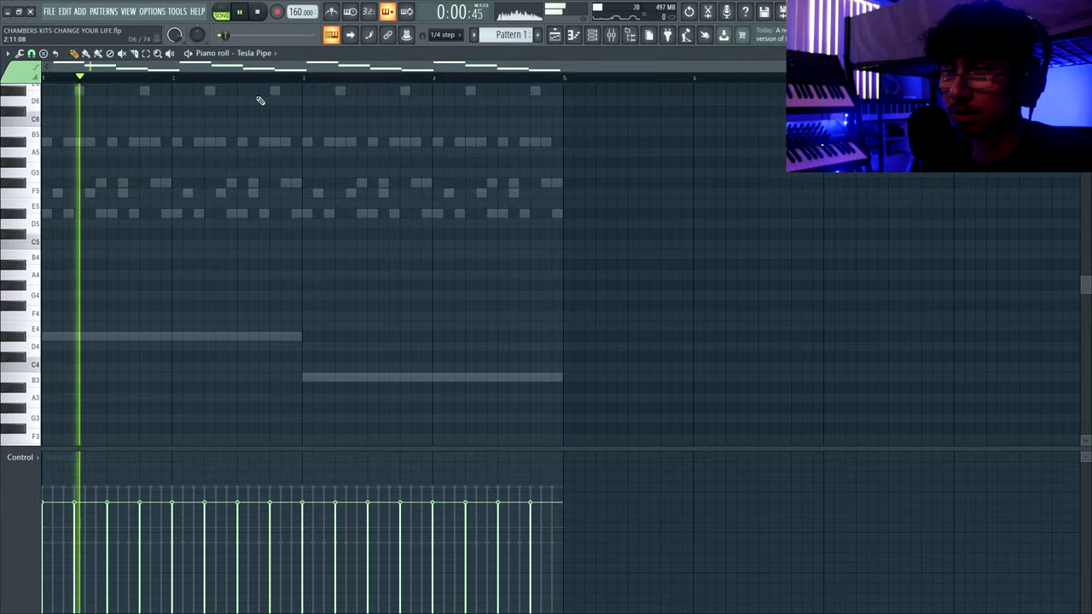
pyautogui.scroll(3, 339, 227)
# Lower the 80s Theatre mixer track's 90 Hz EQ band to -18 dB and load ValhallaVintageVerb on it.
pyautogui.press('F6')
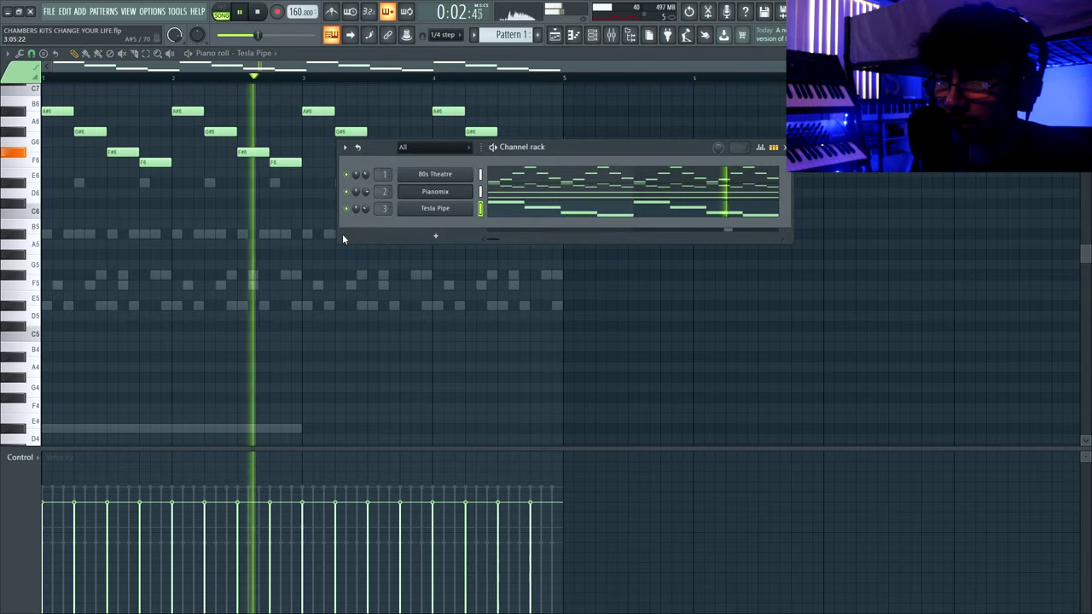
pyautogui.press('F6')
pyautogui.click(611, 34)
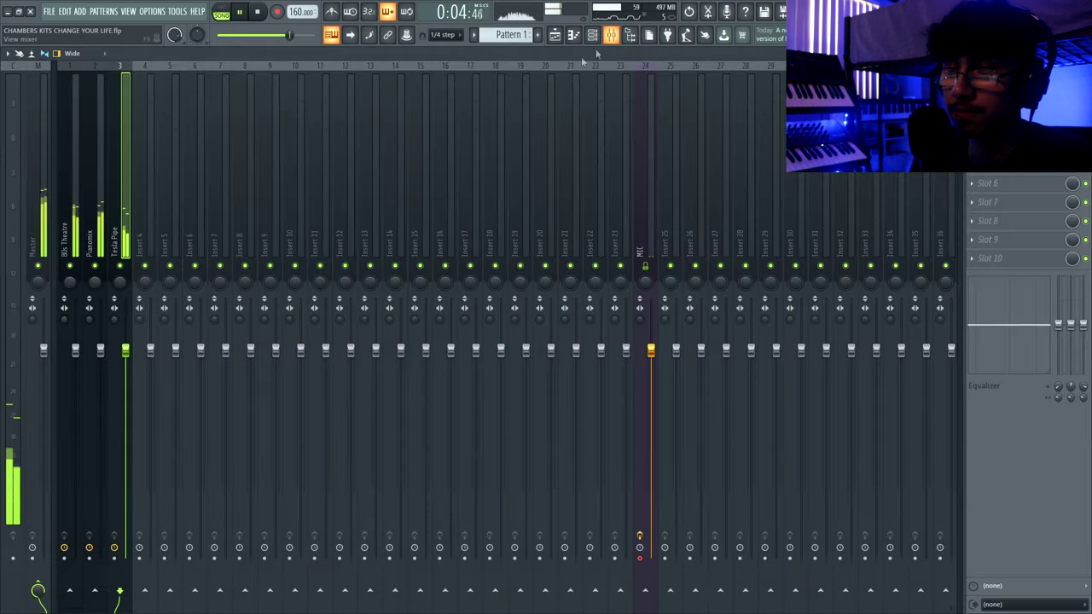
pyautogui.click(76, 247)
pyautogui.press('space')
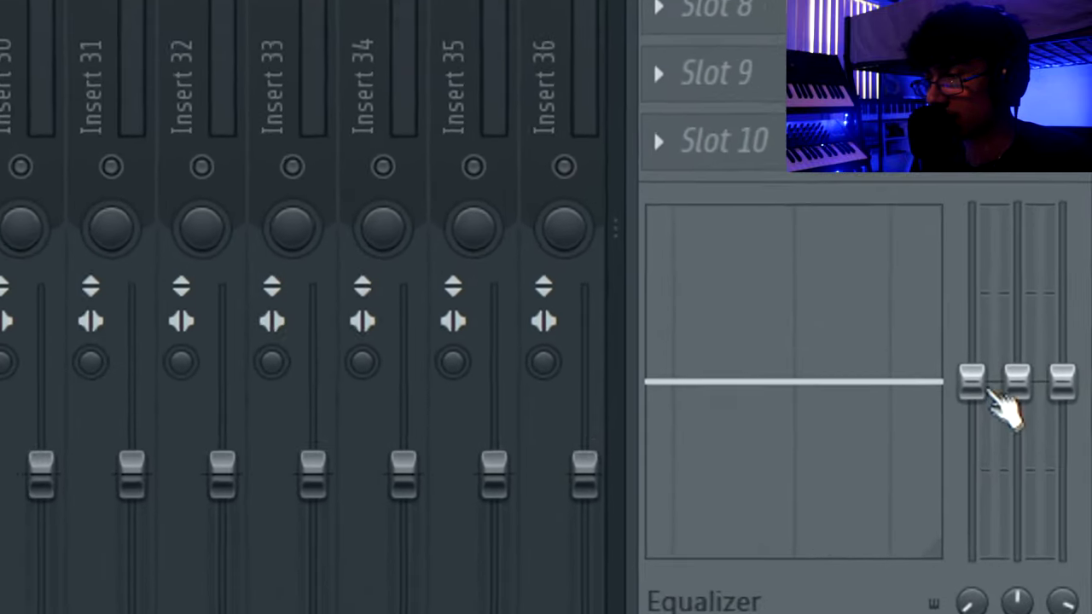
pyautogui.moveTo(1059, 326); pyautogui.dragTo(1059, 374)
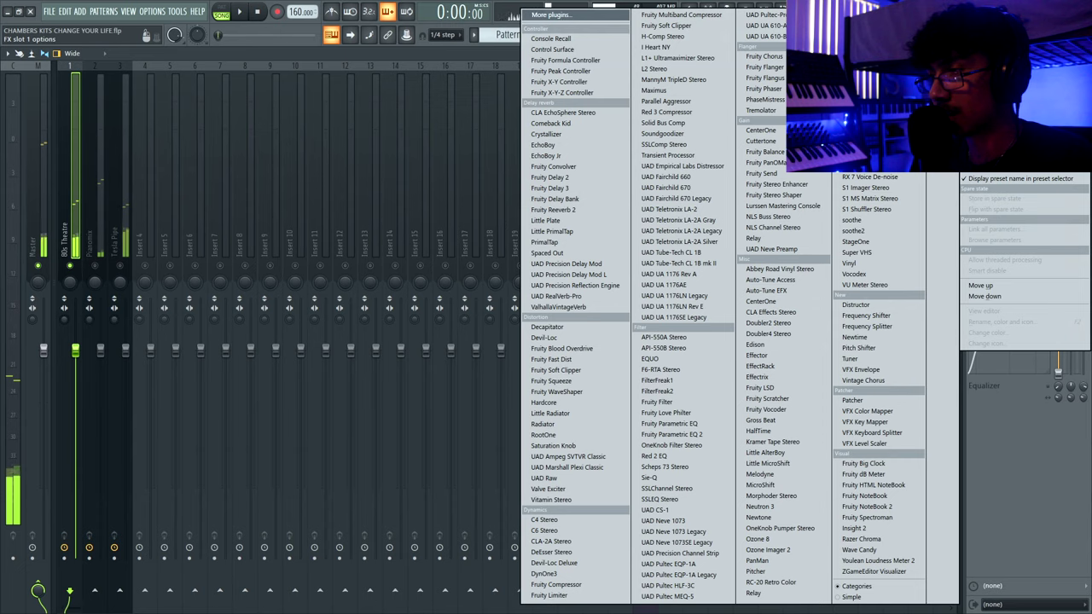
pyautogui.click(560, 307)
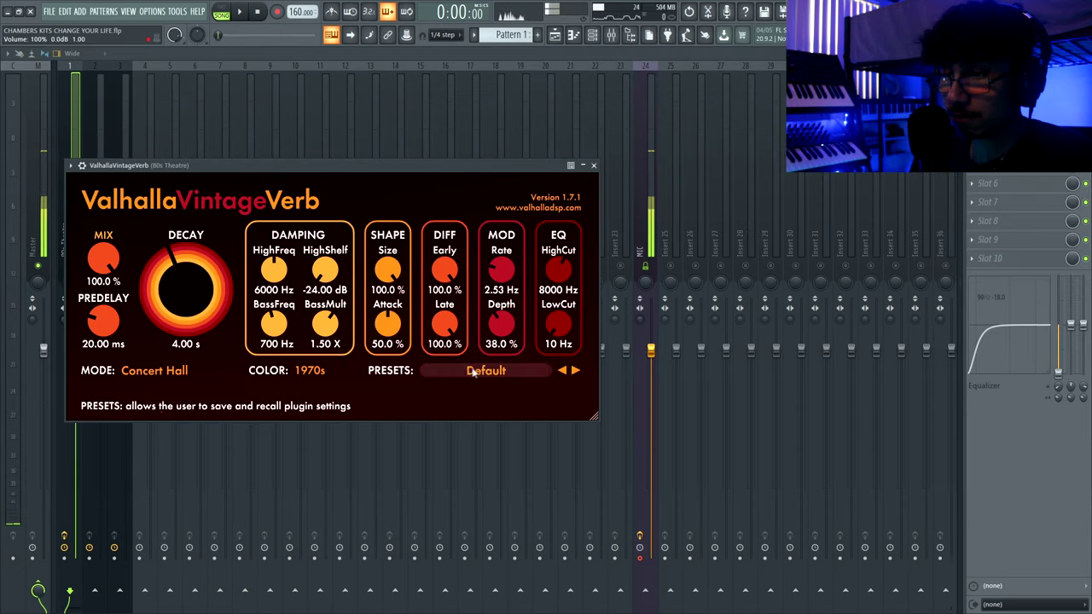
# Load ValhallaVintageVerb on the Pianomix track and EchoBoy Jr on Tesla Pipe, lowering both tracks' 90 Hz EQ band to -18 dB.
pyautogui.click(95, 245)
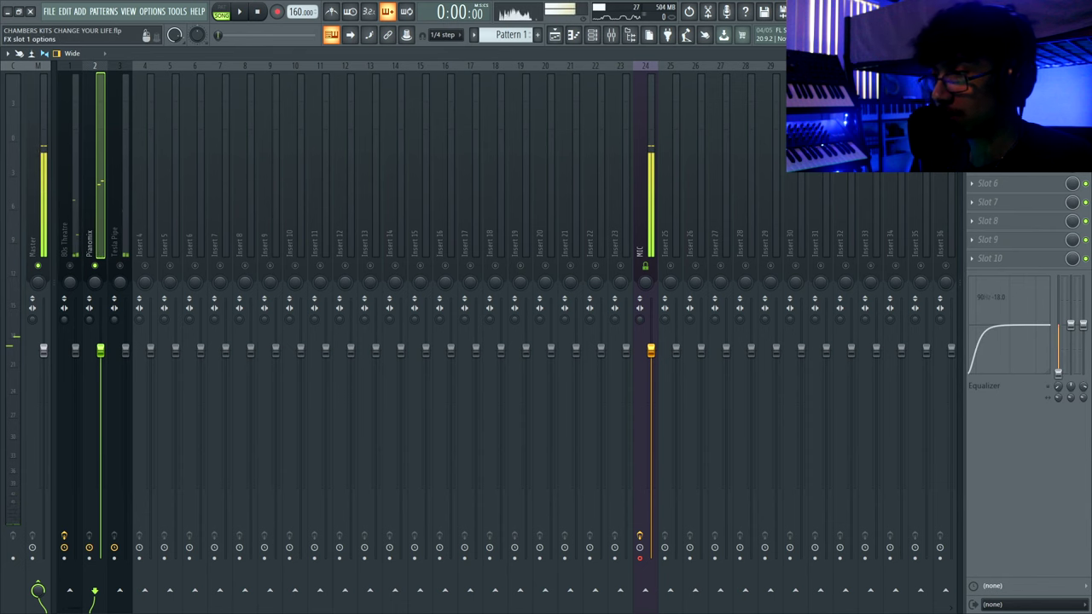
pyautogui.click(972, 89)
pyautogui.click(564, 309)
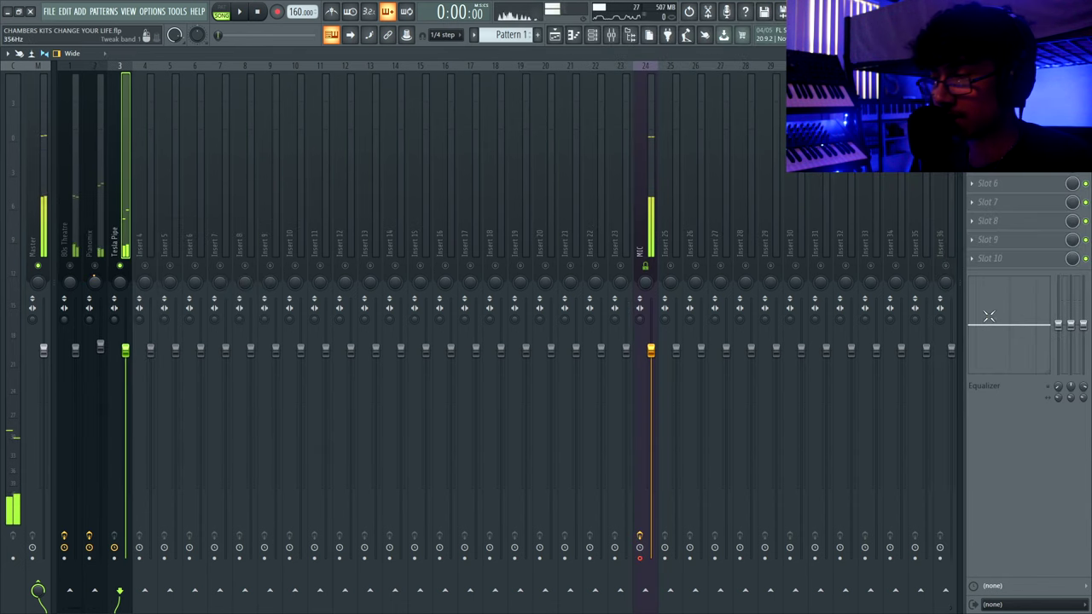
pyautogui.click(990, 89)
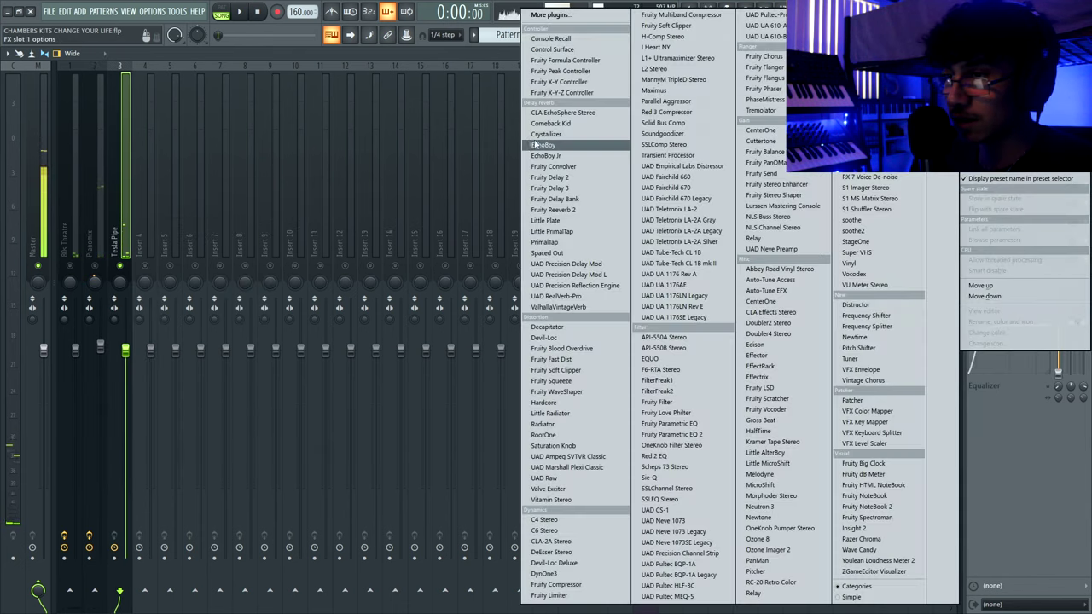
pyautogui.click(535, 157)
# Adjust the Tesla Pipe track's stereo separation during playback and route all three instrument tracks to Insert 4.
pyautogui.press('space')
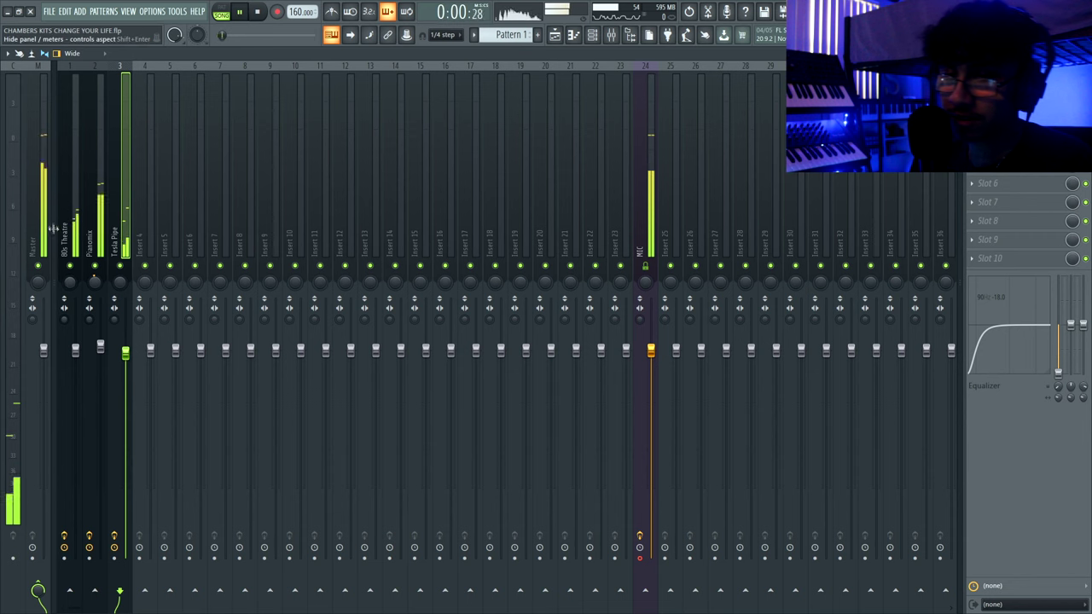
pyautogui.click(34, 220)
pyautogui.click(122, 290)
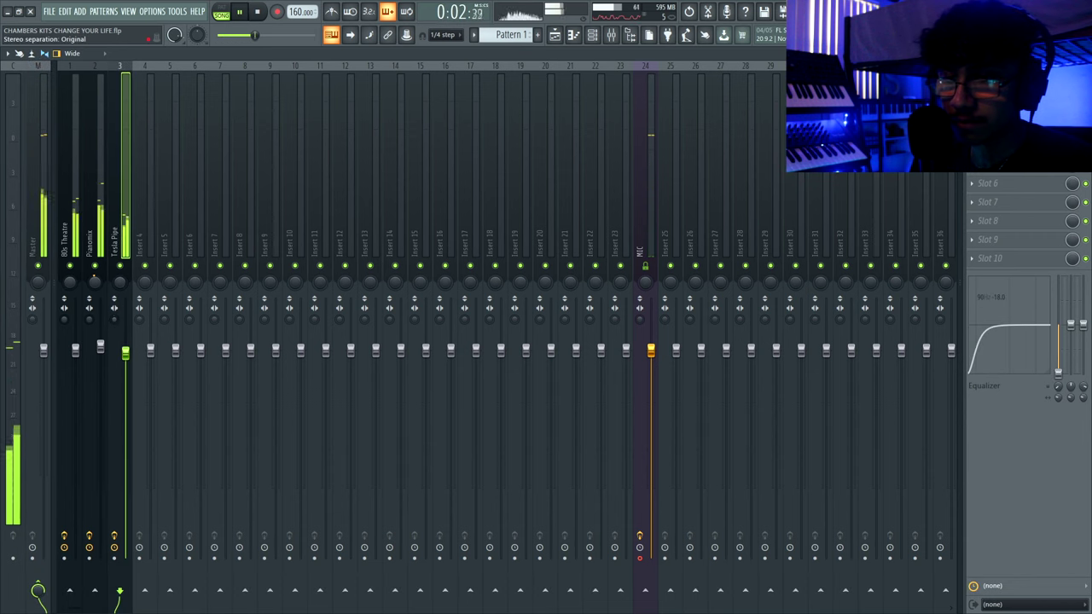
pyautogui.click(43, 226)
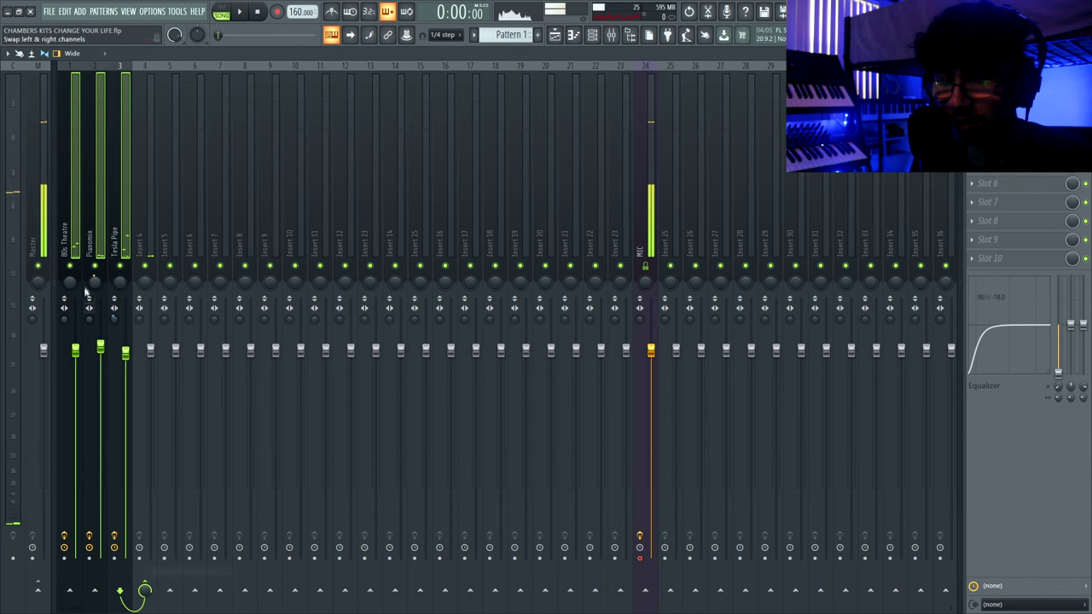
pyautogui.click(148, 202)
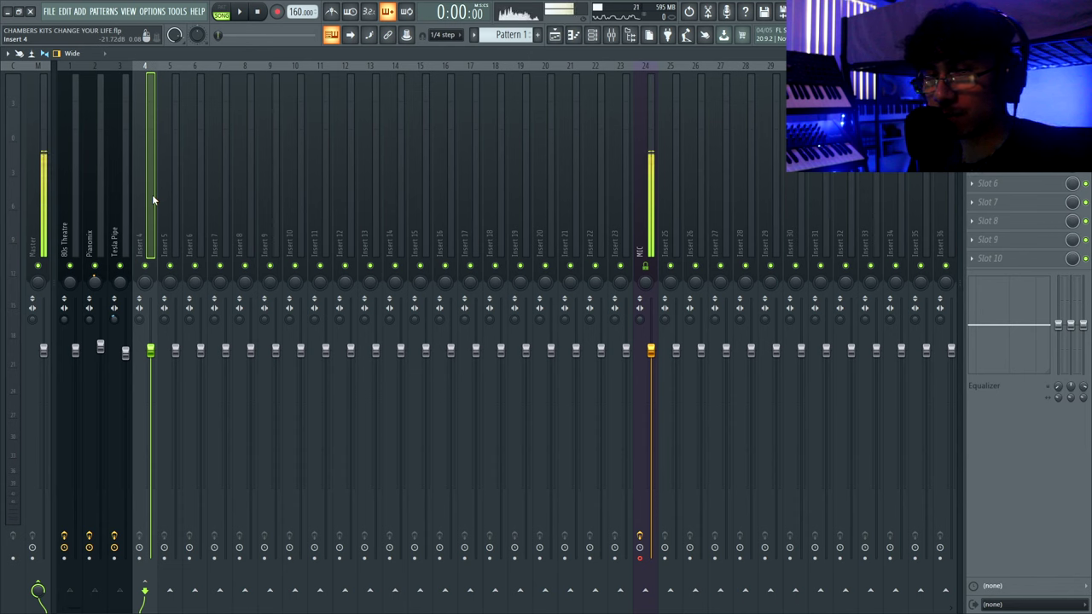
# Add Fruity Parametric EQ 2 to Insert 4 and raise its main level to about 5.5 dB while the melody plays.
pyautogui.press('space')
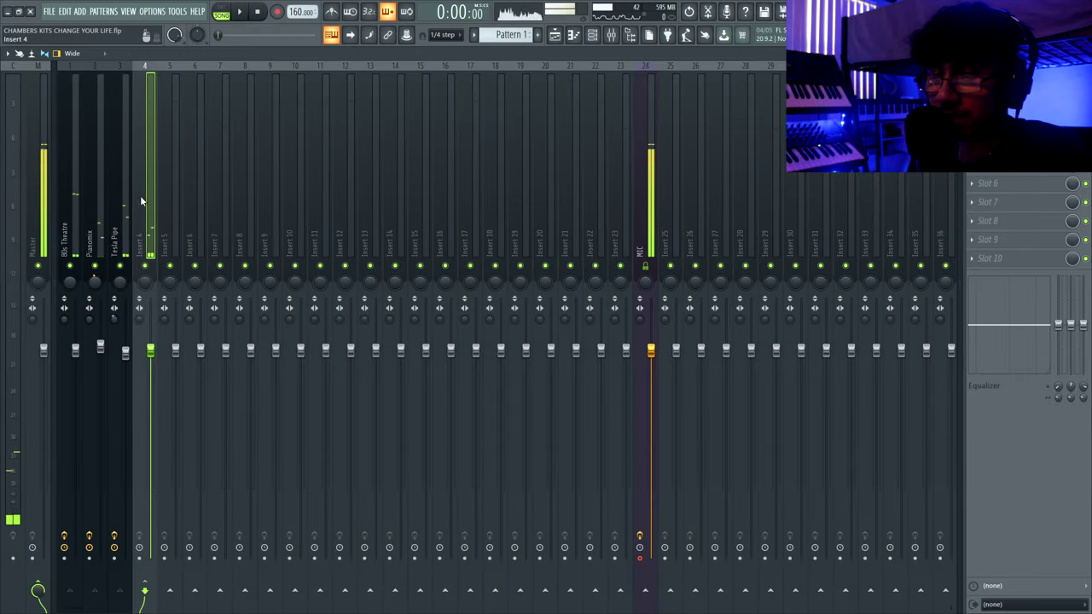
pyautogui.press('space')
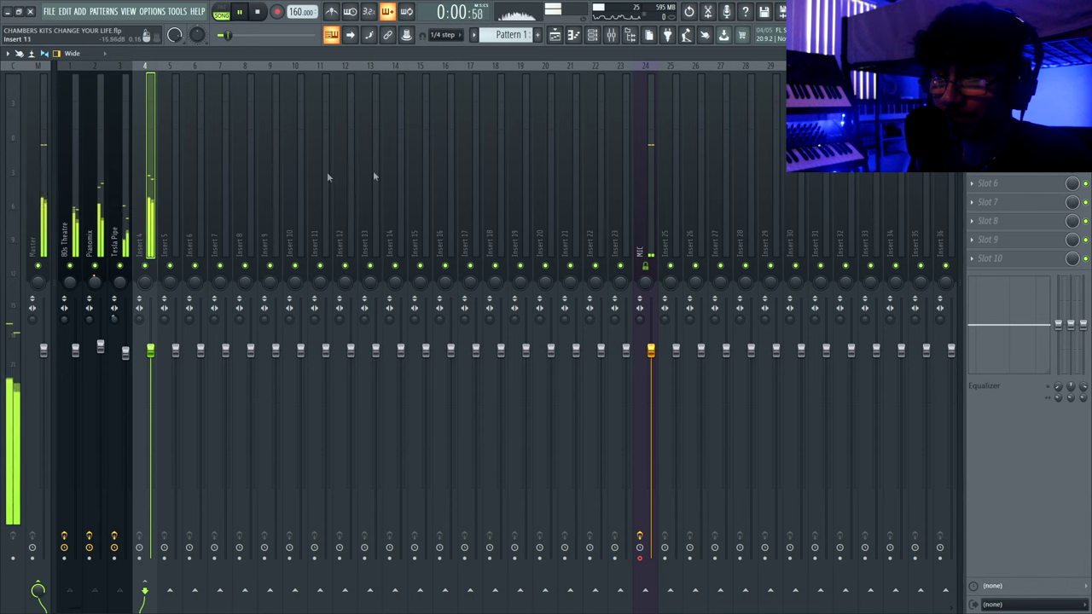
pyautogui.click(1006, 126)
pyautogui.click(674, 435)
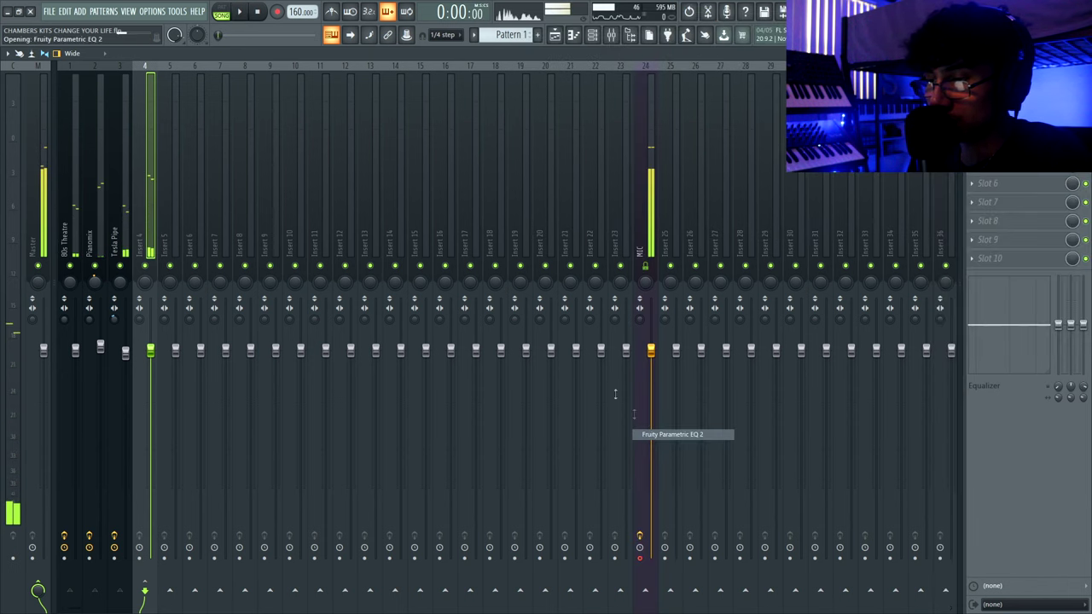
pyautogui.press('space')
pyautogui.moveTo(339, 232); pyautogui.dragTo(340, 210)
pyautogui.moveTo(324, 140); pyautogui.dragTo(474, 128)
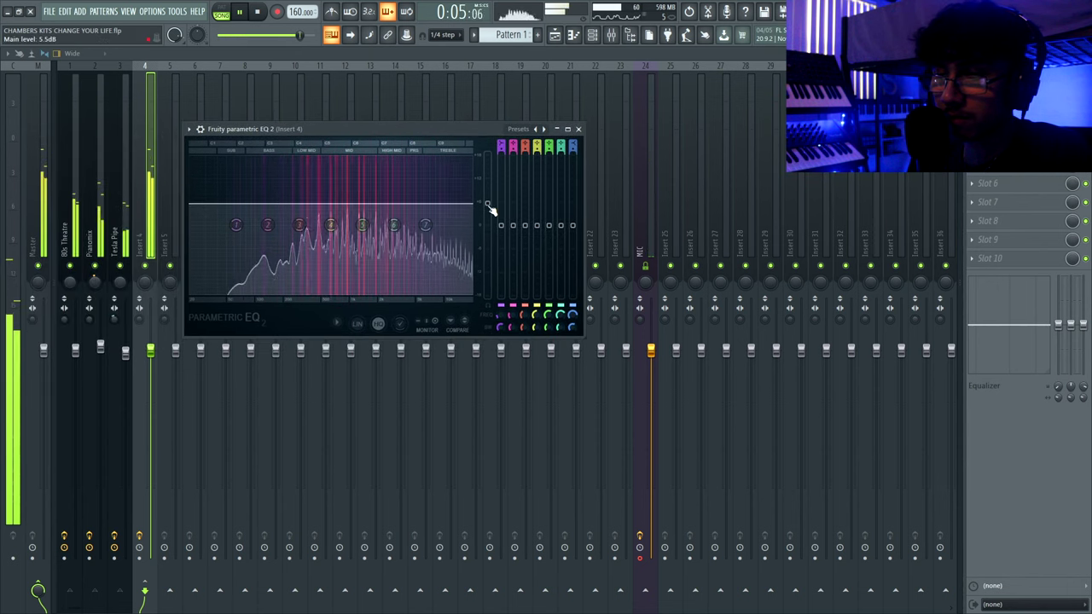
pyautogui.moveTo(488, 205); pyautogui.dragTo(488, 200)
pyautogui.press('space')
# Transpose all Tesla Pipe, 80s Theatre and Pianomix notes up one octave and play the result.
pyautogui.press('F7')
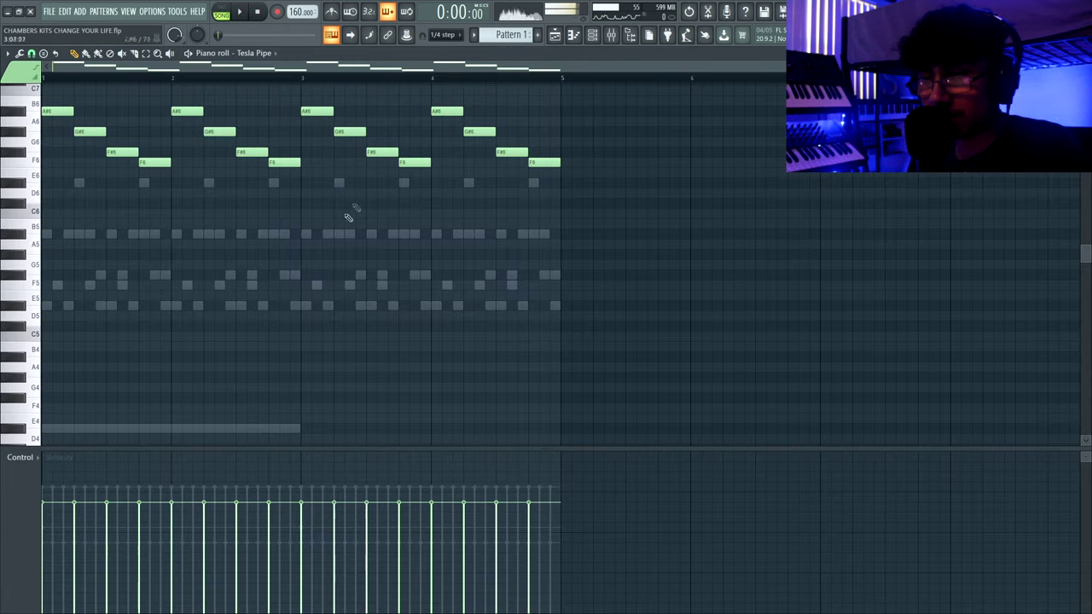
pyautogui.hotkey('ctrl', 'Up')
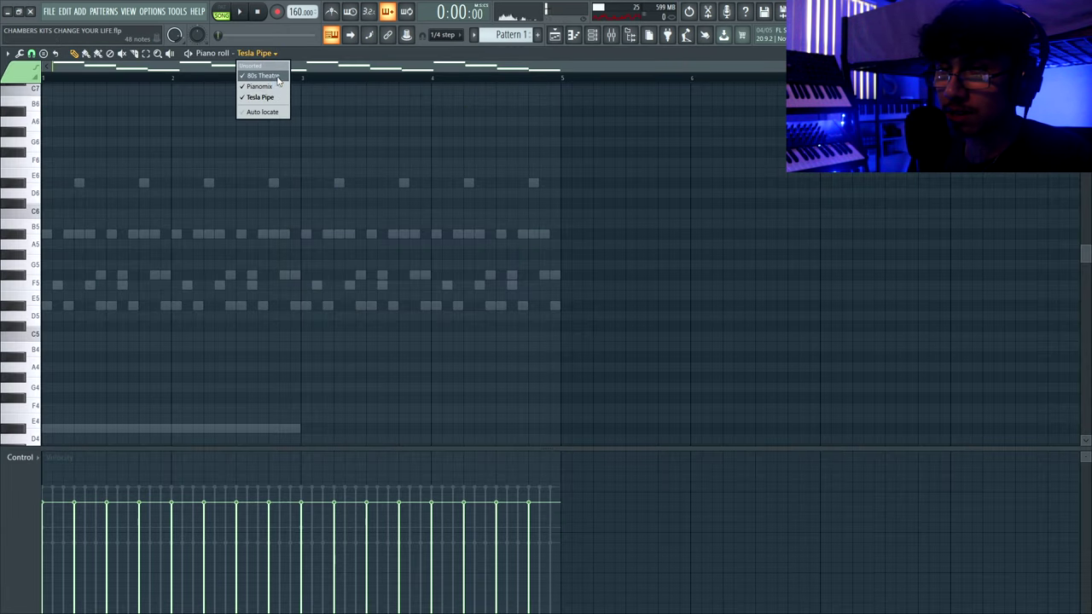
pyautogui.click(277, 76)
pyautogui.click(277, 53)
pyautogui.click(275, 86)
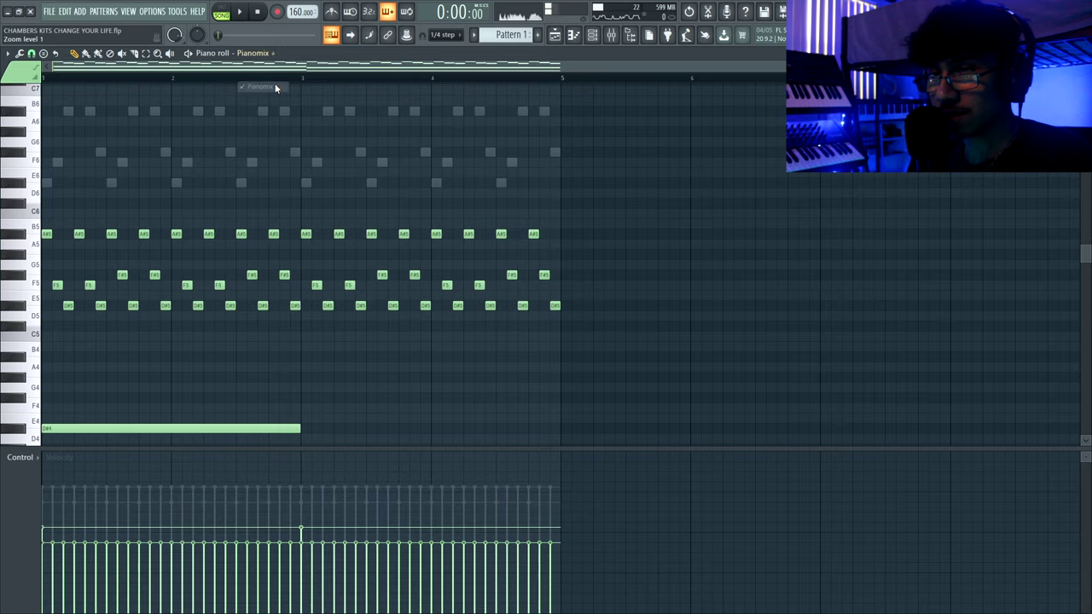
pyautogui.hotkey('ctrl', 'Up')
pyautogui.press('space')
# Split Pattern 1 by channel and quick render the 80s Theatre, Pianomix and Tesla Pipe patterns as audio clips.
pyautogui.scroll(1, 296, 164)
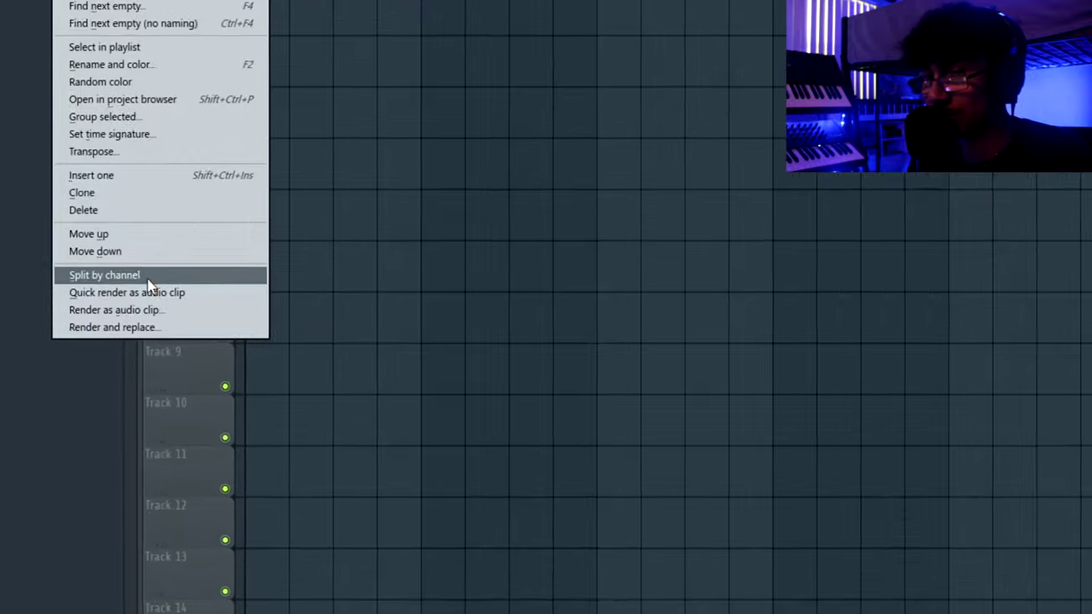
pyautogui.click(64, 295)
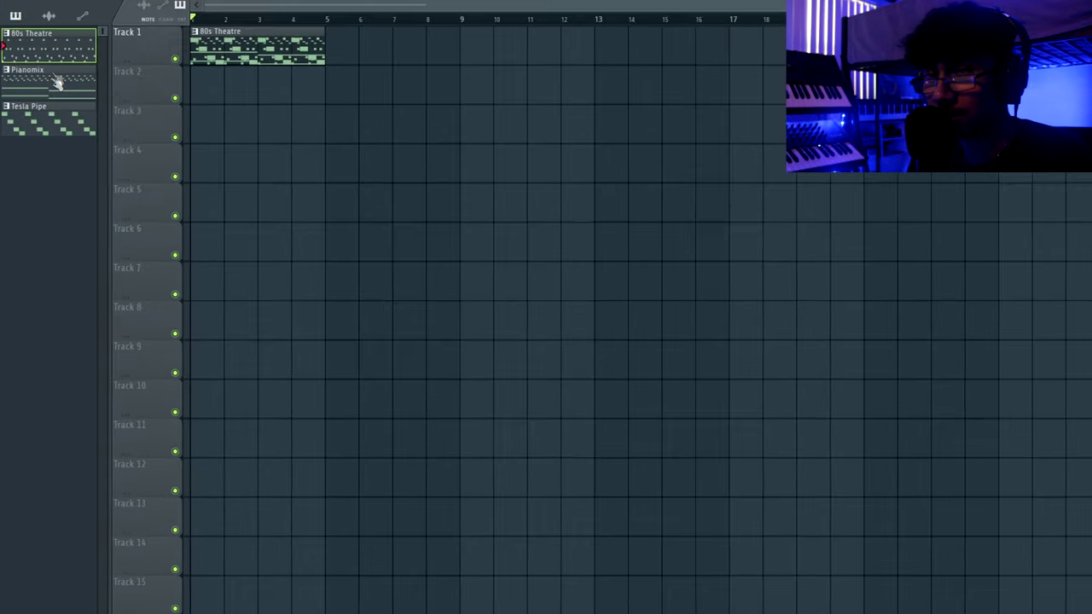
pyautogui.click(51, 124)
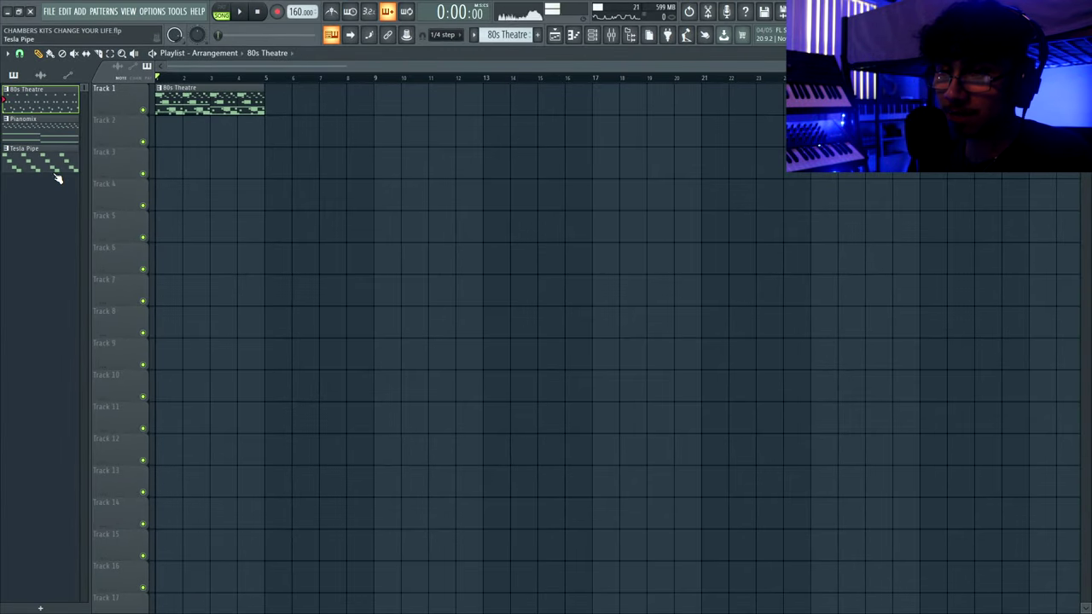
pyautogui.rightClick(58, 177)
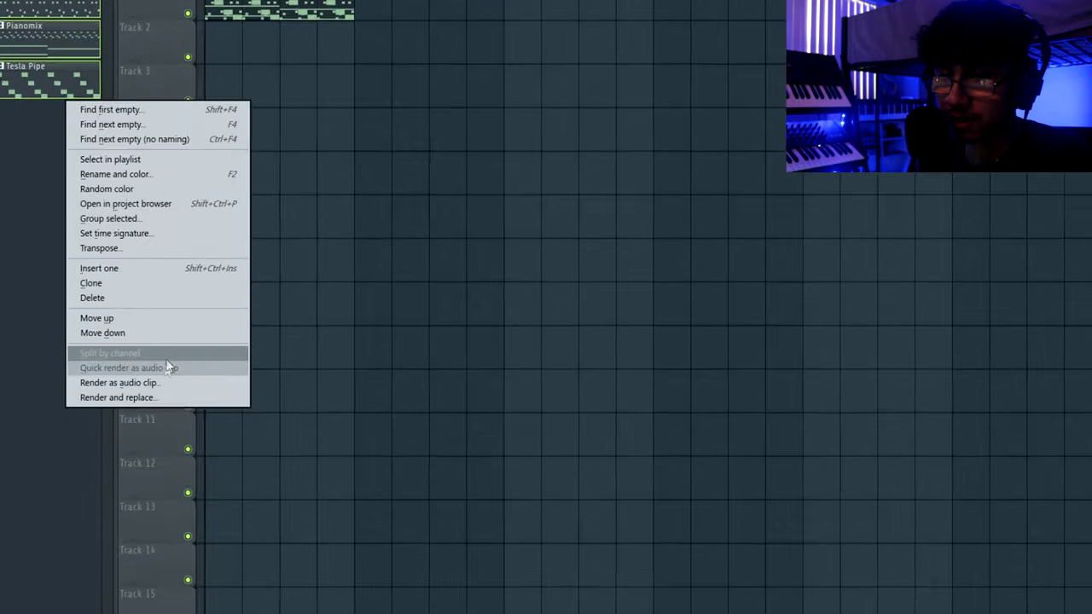
pyautogui.click(223, 367)
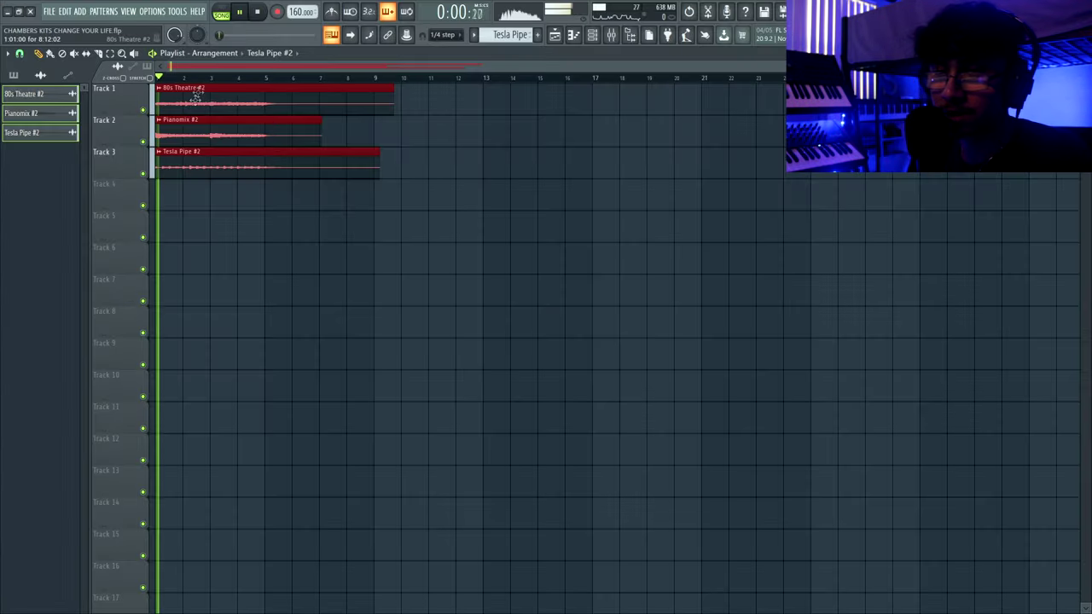
# Rename the 80s Theatre #2 audio clip to synth.
pyautogui.rightClick(53, 100)
pyautogui.click(64, 144)
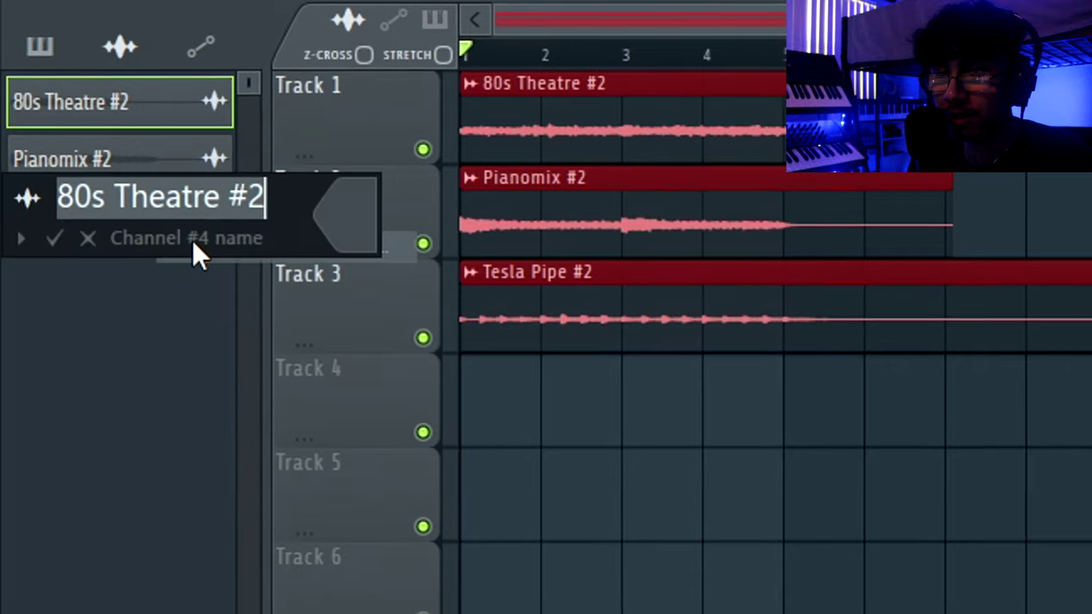
pyautogui.write('synth')
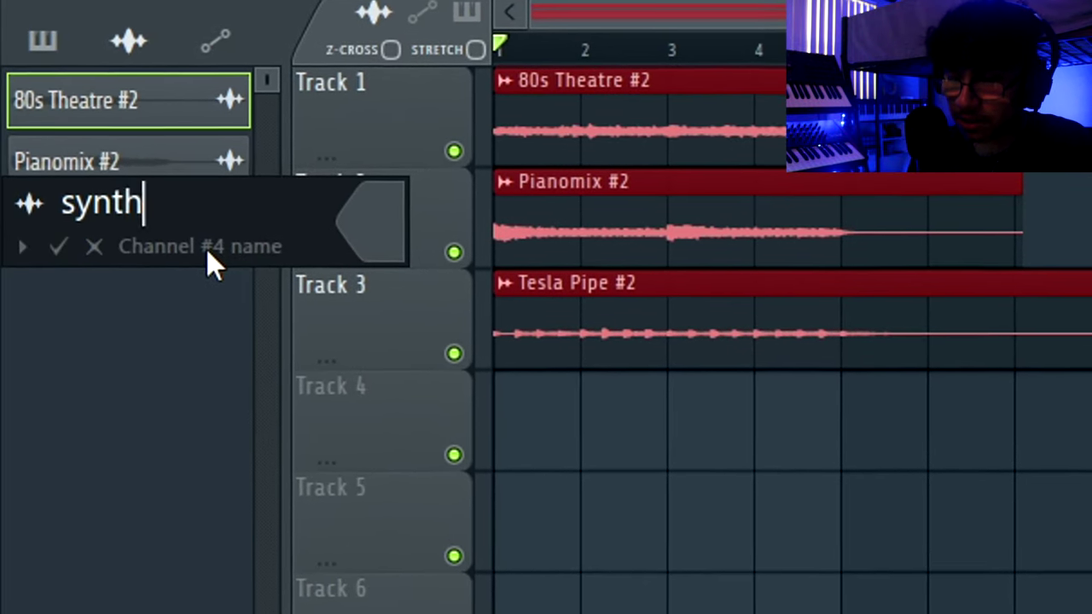
pyautogui.press('Return')
pyautogui.click(187, 175)
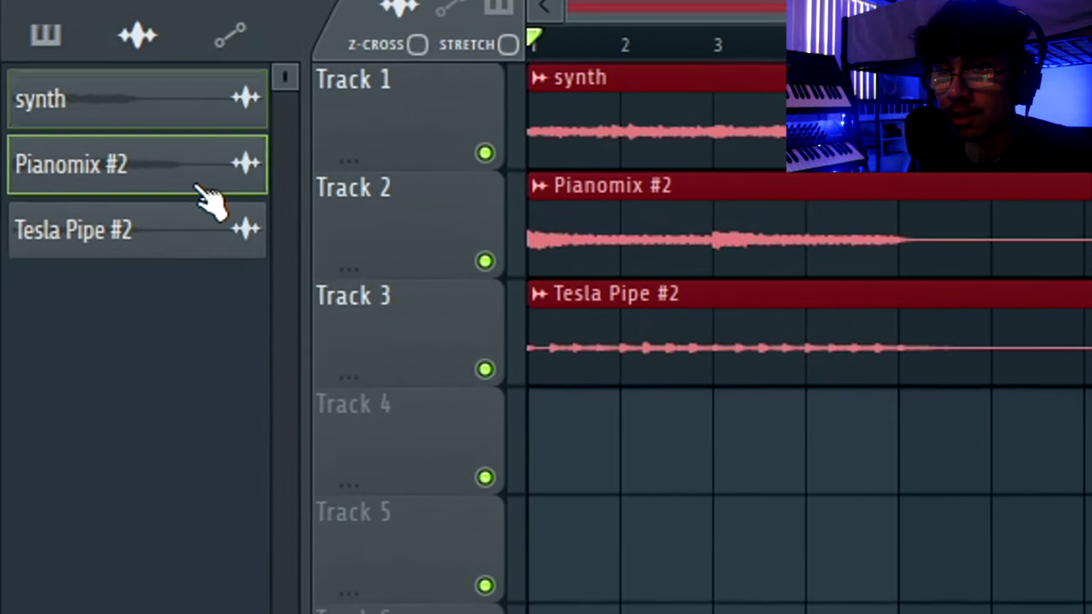
pyautogui.rightClick(190, 181)
pyautogui.click(243, 277)
pyautogui.write('pianp')
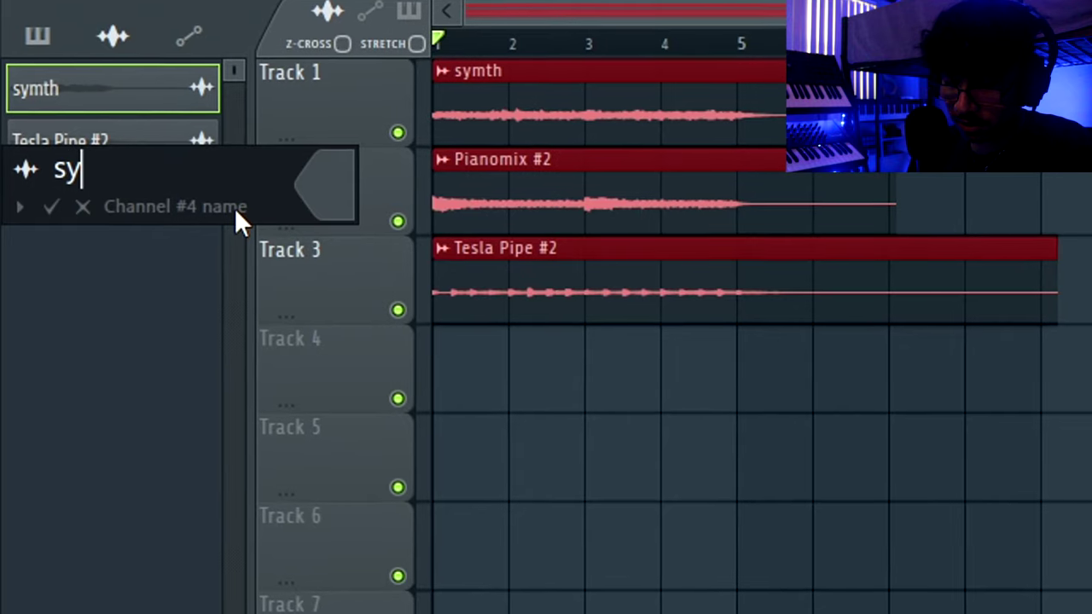
# Correct the first audio clip's name to synth and rename the Tesla Pipe #2 clip to vroom.
pyautogui.press('Return')
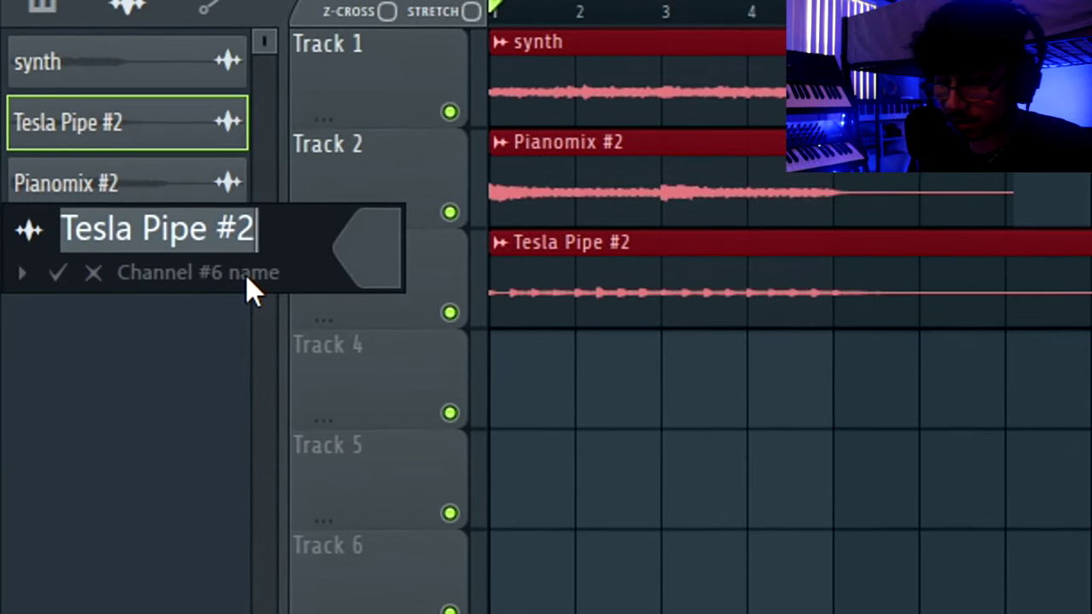
pyautogui.write('vroom')
pyautogui.press('Tab')
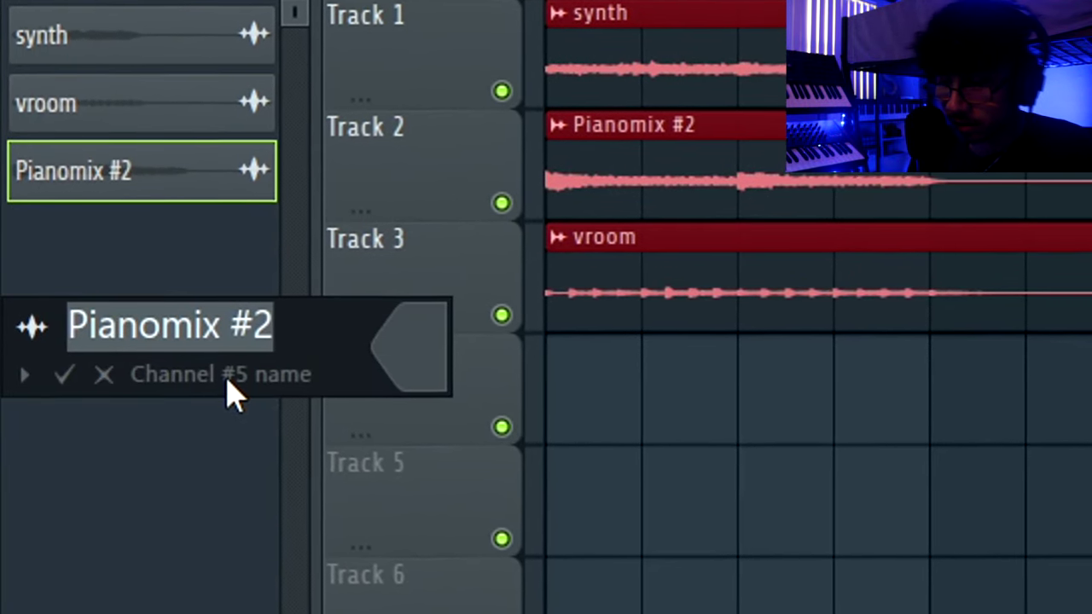
# Rename the Pianomix #2 audio clip to piano.
pyautogui.write('pian')
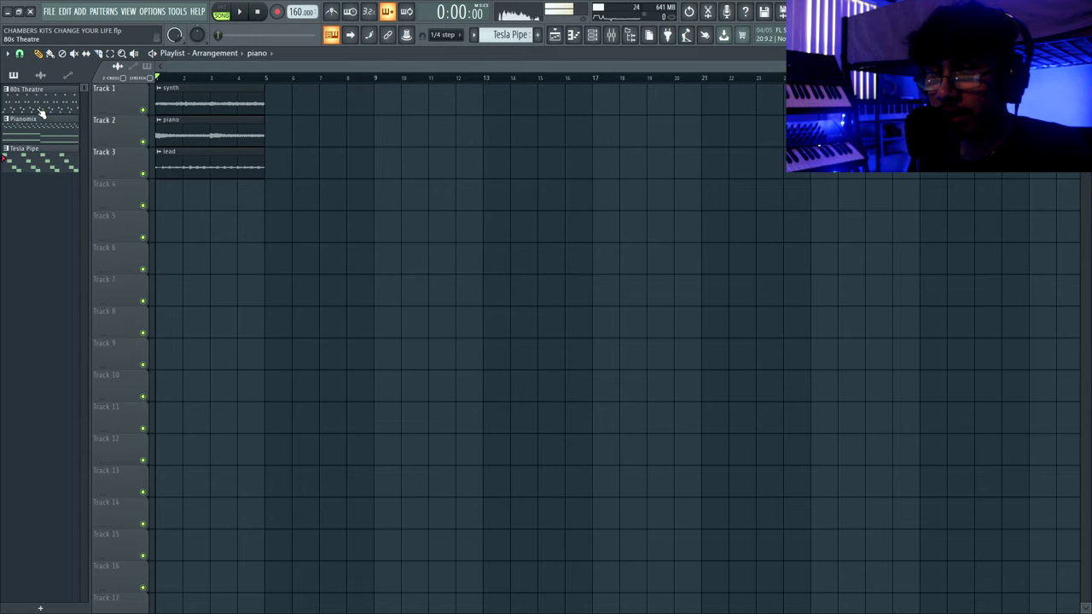
# Transpose the 80s Theatre and Pianomix pattern notes up one octave and return to the playlist.
pyautogui.doubleClick(39, 112)
pyautogui.scroll(-2, 40, 112)
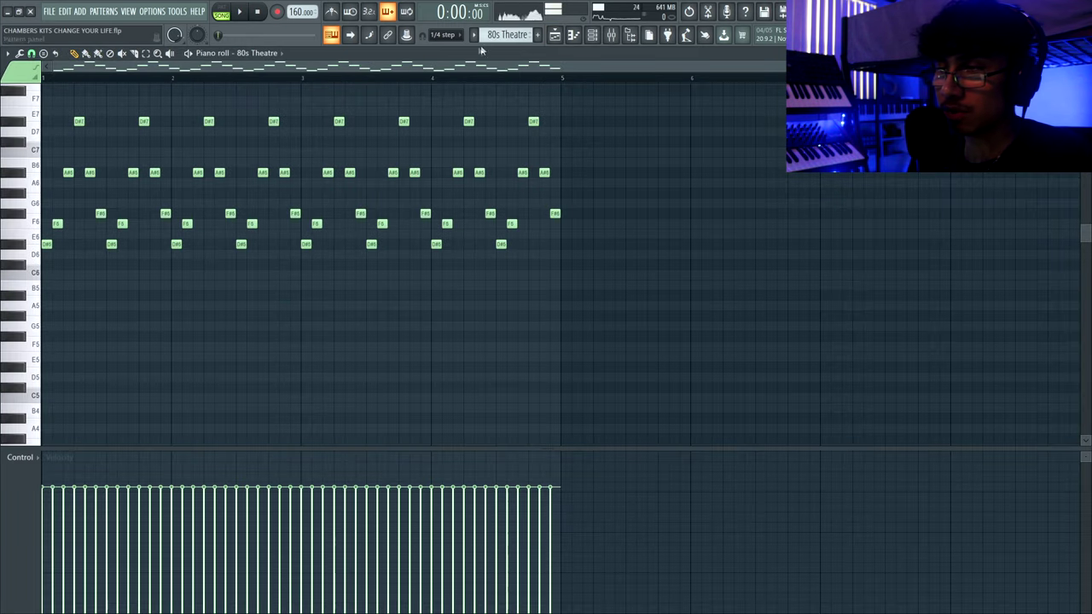
pyautogui.scroll(-1, 494, 36)
pyautogui.click(260, 54)
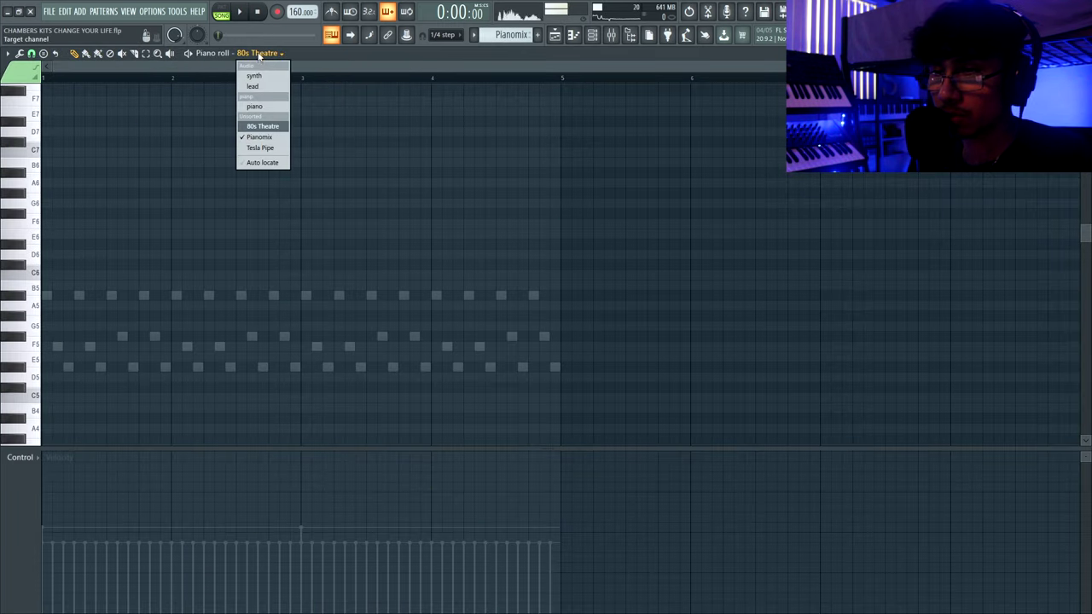
pyautogui.click(260, 137)
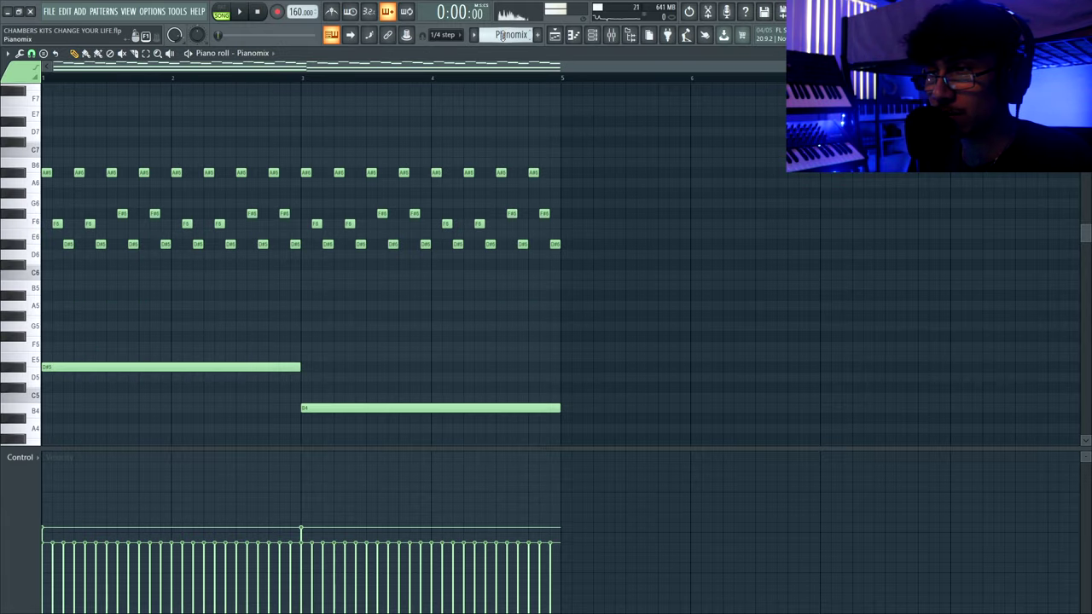
pyautogui.scroll(-2, 502, 35)
pyautogui.click(554, 34)
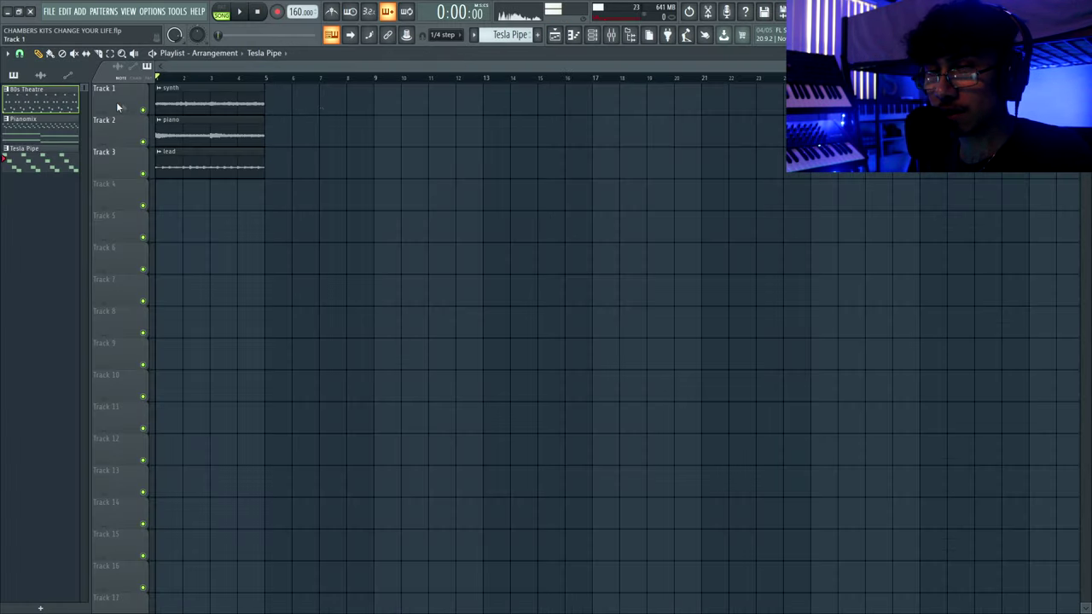
# Quick render the 80s Theatre, Pianomix and Tesla Pipe patterns as audio clips and rename the 80s Theatre #2 clip to synth low.
pyautogui.rightClick(73, 166)
pyautogui.click(120, 362)
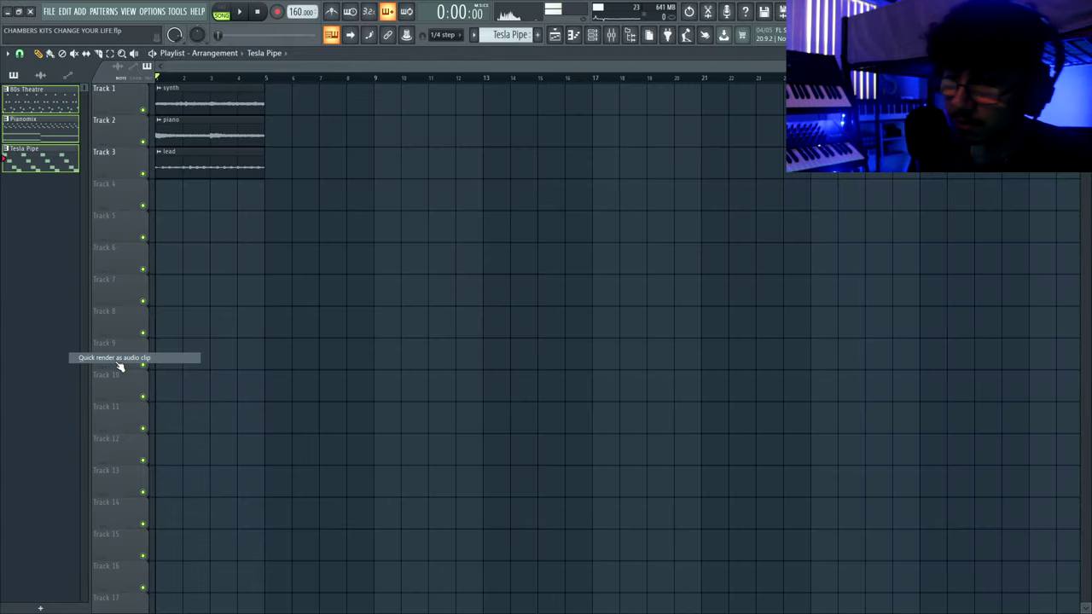
pyautogui.rightClick(53, 132)
pyautogui.click(74, 174)
pyautogui.write('S')
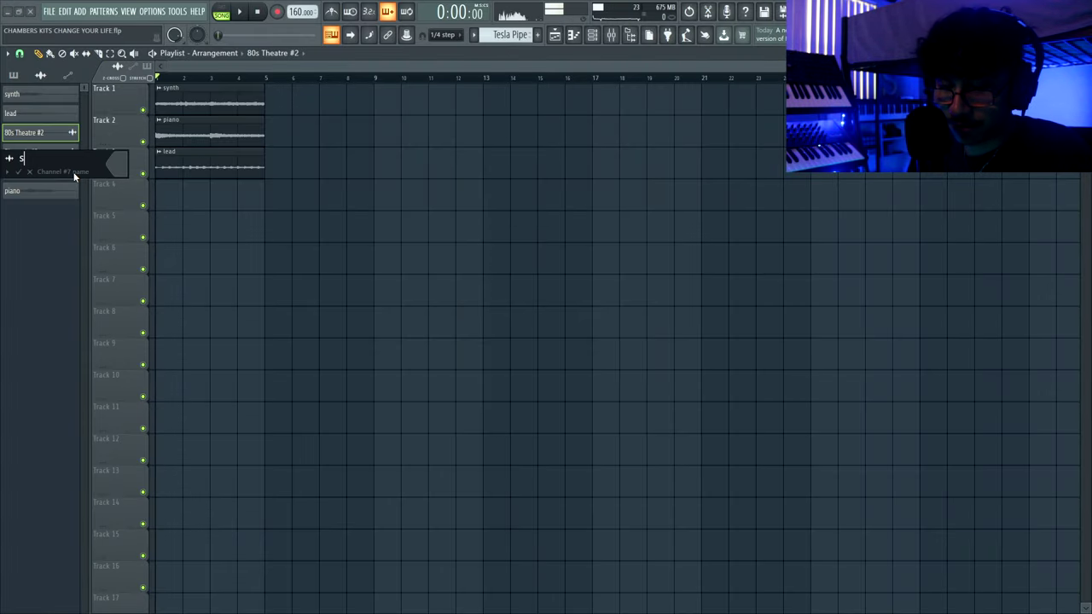
pyautogui.write('ynth low')
pyautogui.press('Return')
# Rename the Pianomix #2 audio clip to piano low and the Tesla Pipe #2 clip to lead low.
pyautogui.rightClick(54, 157)
pyautogui.click(82, 198)
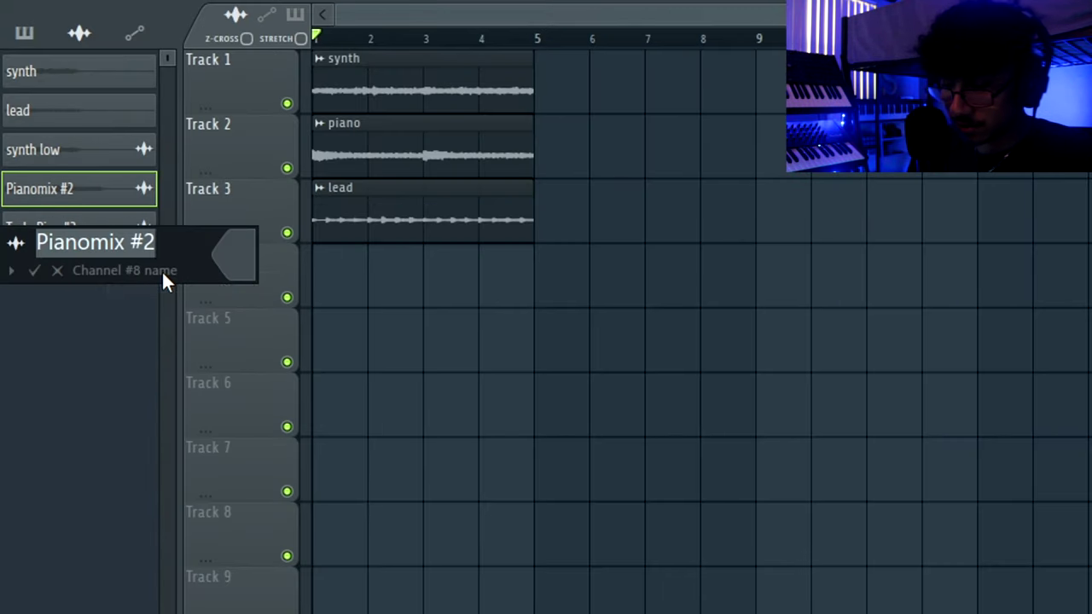
pyautogui.write('piano low')
pyautogui.press('Return')
pyautogui.rightClick(133, 229)
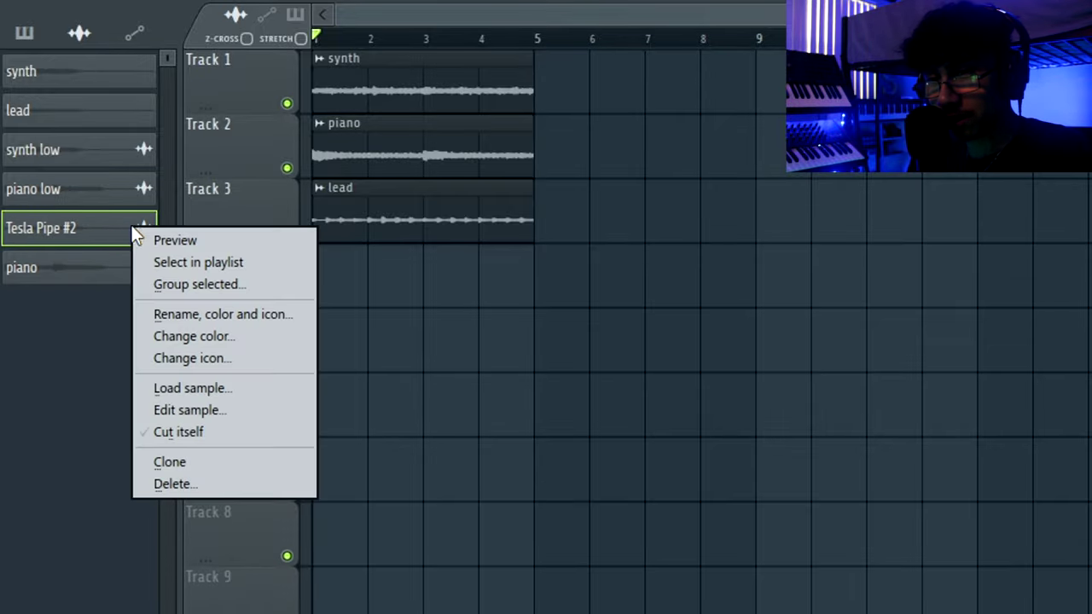
pyautogui.click(170, 314)
pyautogui.write('weterhyrtgre')
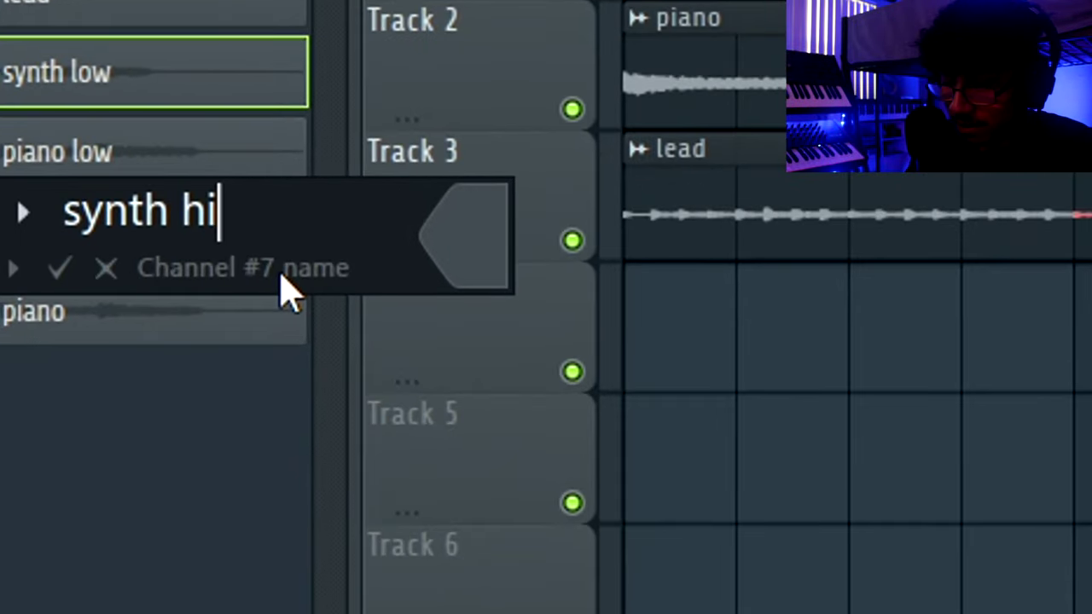
# Rename the synth low audio clip to synth high and the piano low clip to piano high.
pyautogui.write('gh')
pyautogui.press('Return')
pyautogui.click(85, 158)
pyautogui.rightClick(86, 158)
pyautogui.click(156, 344)
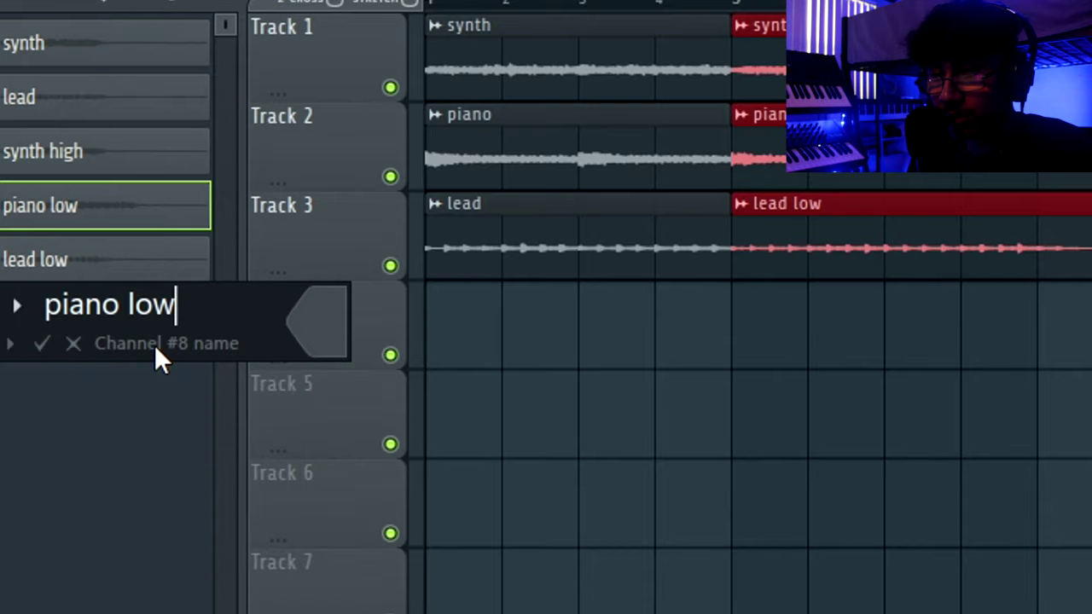
pyautogui.press('BackSpace')
pyautogui.press('BackSpace')
pyautogui.press('BackSpace')
pyautogui.press('BackSpace')
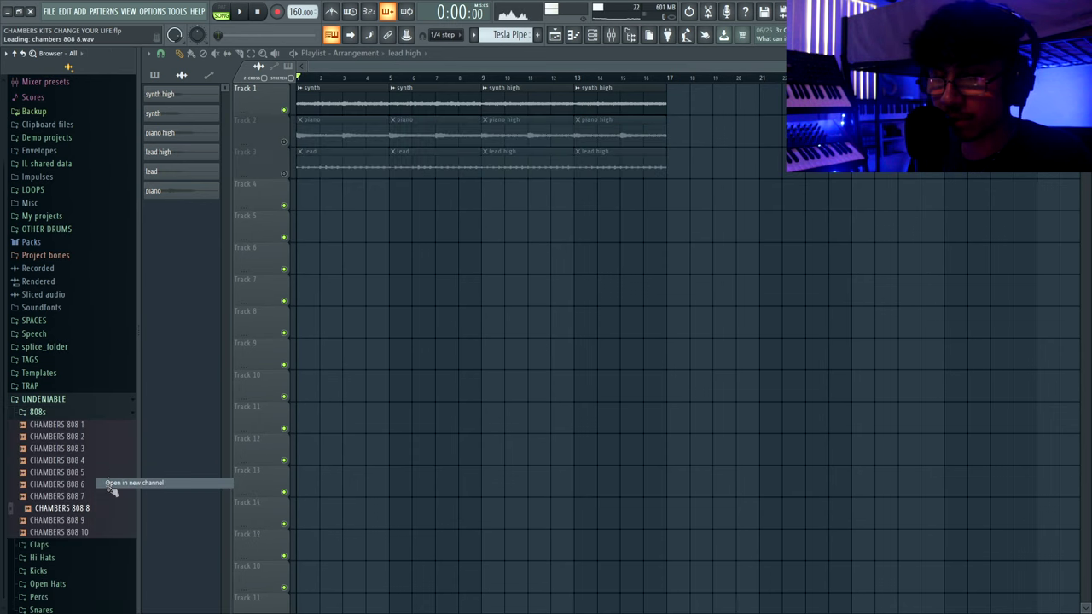
# Enable the CHAMBERS 808 8 volume envelope with hold at maximum and attack, decay and sustain at zero.
pyautogui.moveTo(476, 295); pyautogui.dragTo(475, 202)
pyautogui.moveTo(338, 136); pyautogui.dragTo(477, 136)
pyautogui.click(352, 158)
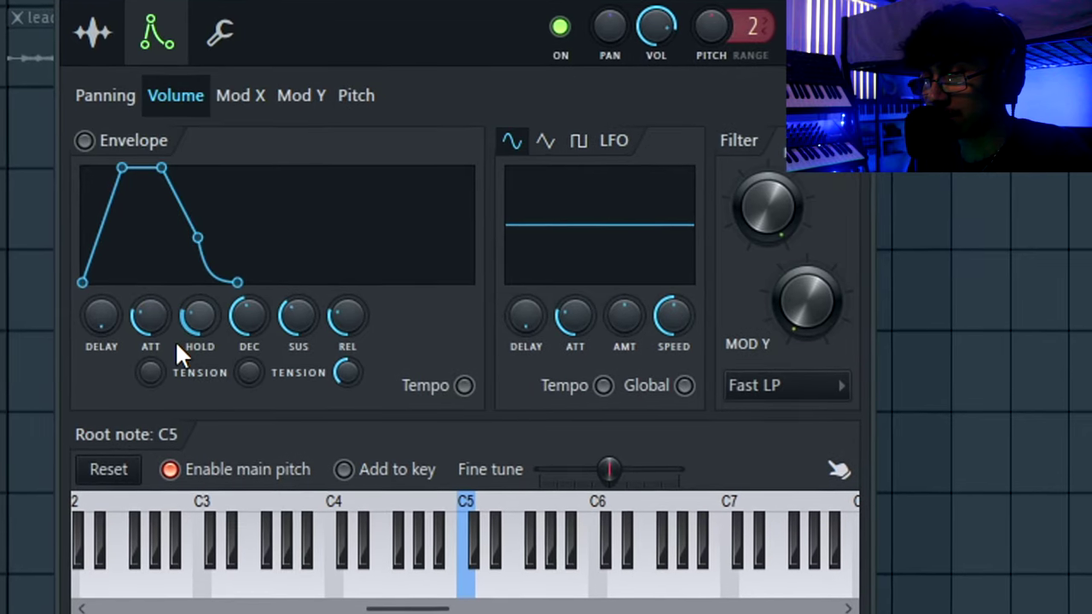
pyautogui.moveTo(354, 270); pyautogui.dragTo(371, 209)
pyautogui.moveTo(259, 324); pyautogui.dragTo(259, 384)
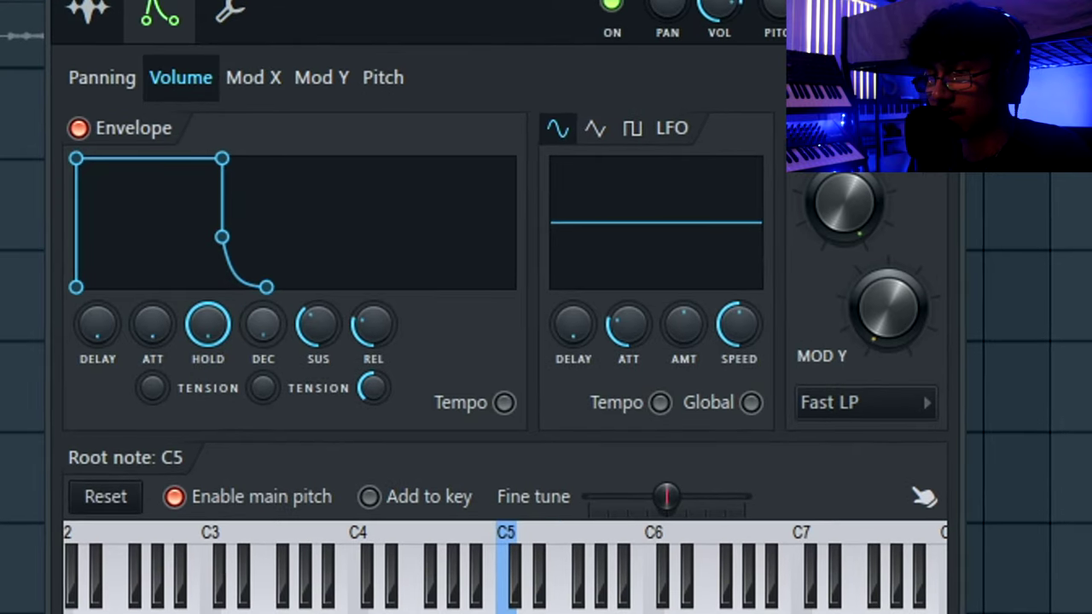
pyautogui.moveTo(313, 325); pyautogui.dragTo(313, 384)
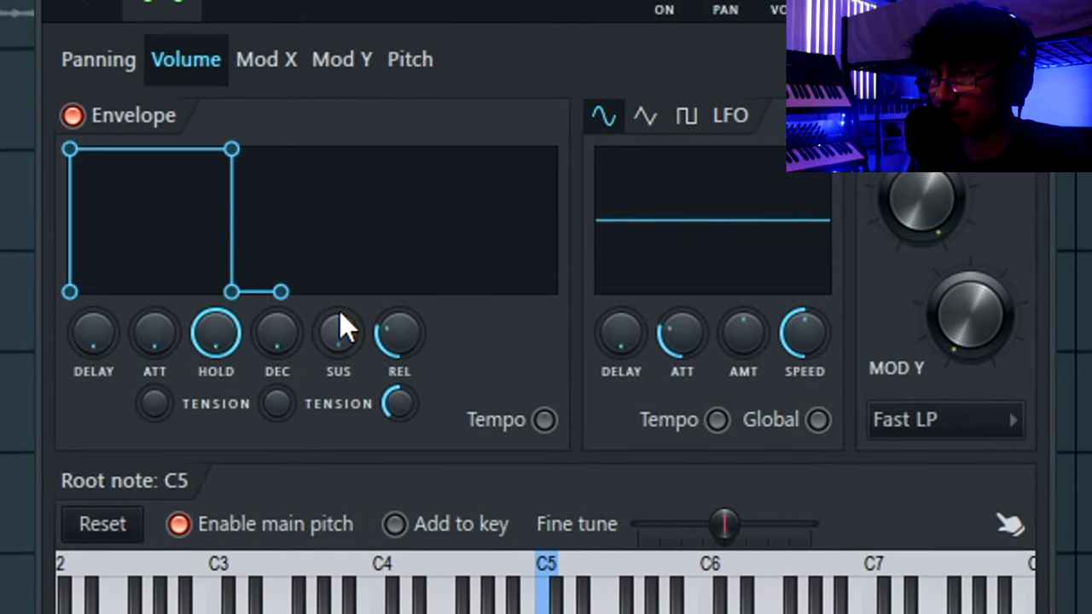
# Load the CHAMBERS Clap 1 and CHAMBERS Hi Hat 3 samples from the UNDENIABLE kit into new channels.
pyautogui.scroll(-5, 391, 329)
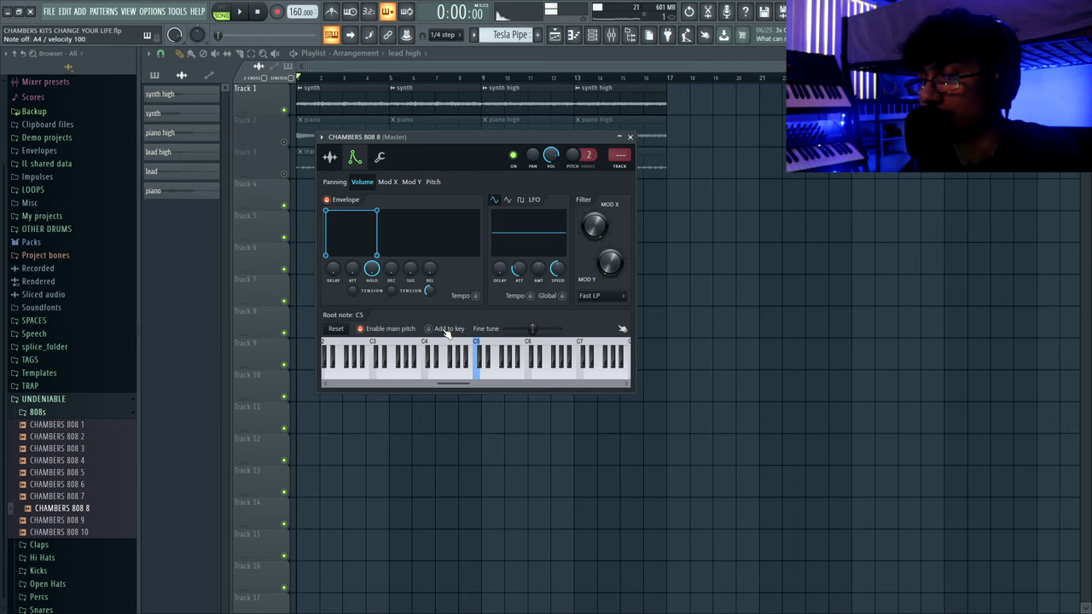
pyautogui.click(39, 446)
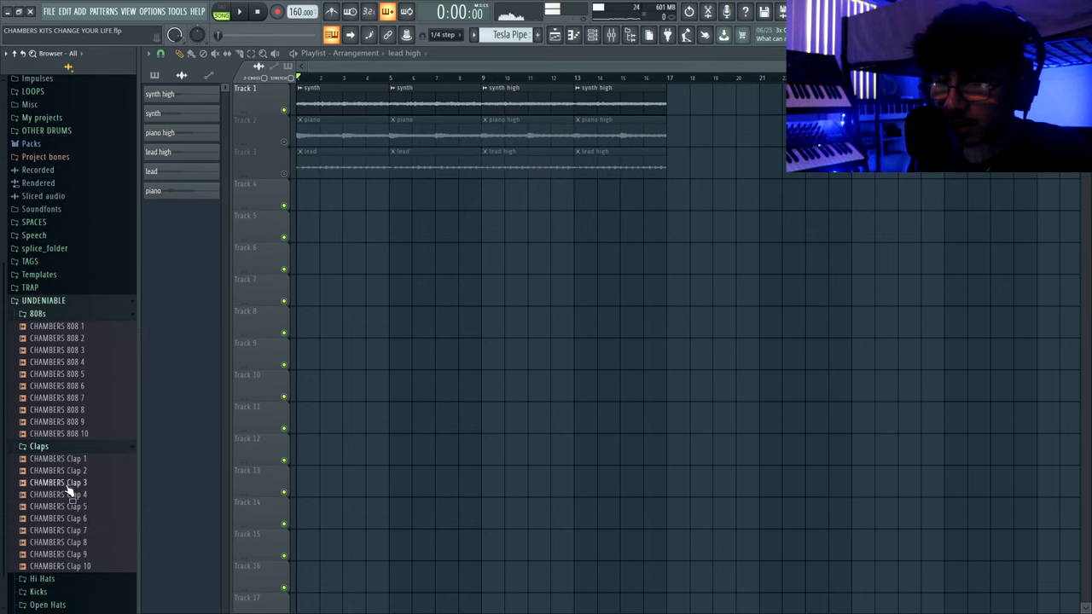
pyautogui.rightClick(76, 460)
pyautogui.click(84, 470)
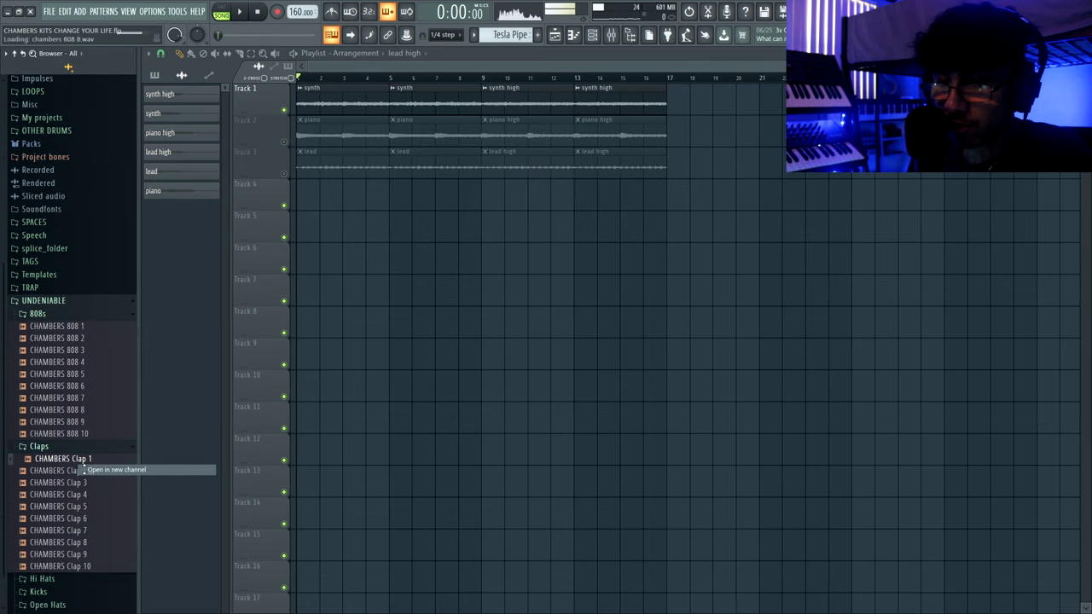
pyautogui.moveTo(495, 300); pyautogui.dragTo(494, 285)
pyautogui.rightClick(88, 468)
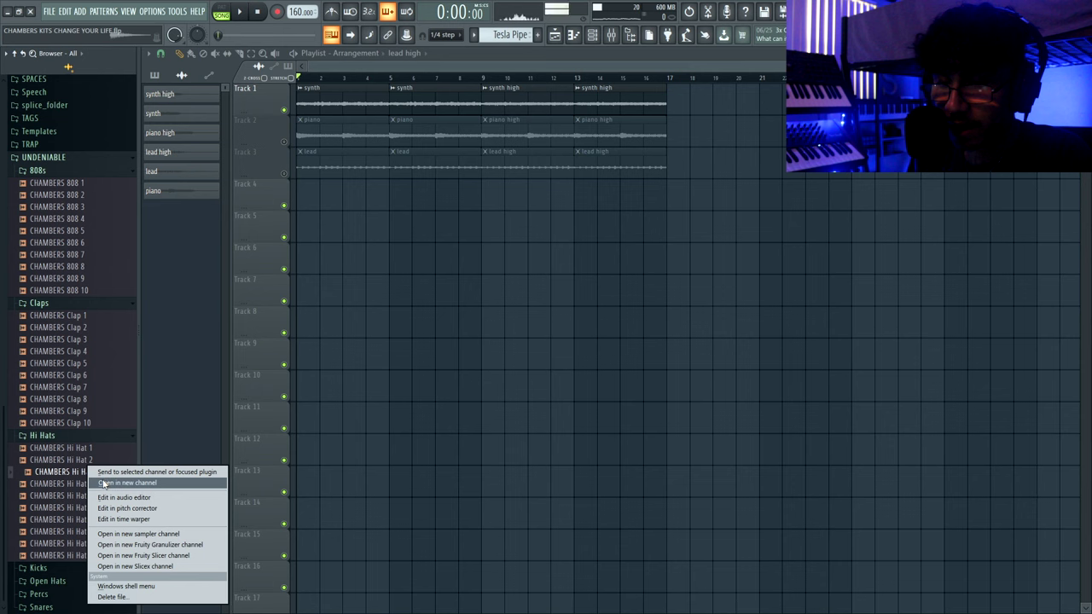
pyautogui.click(106, 483)
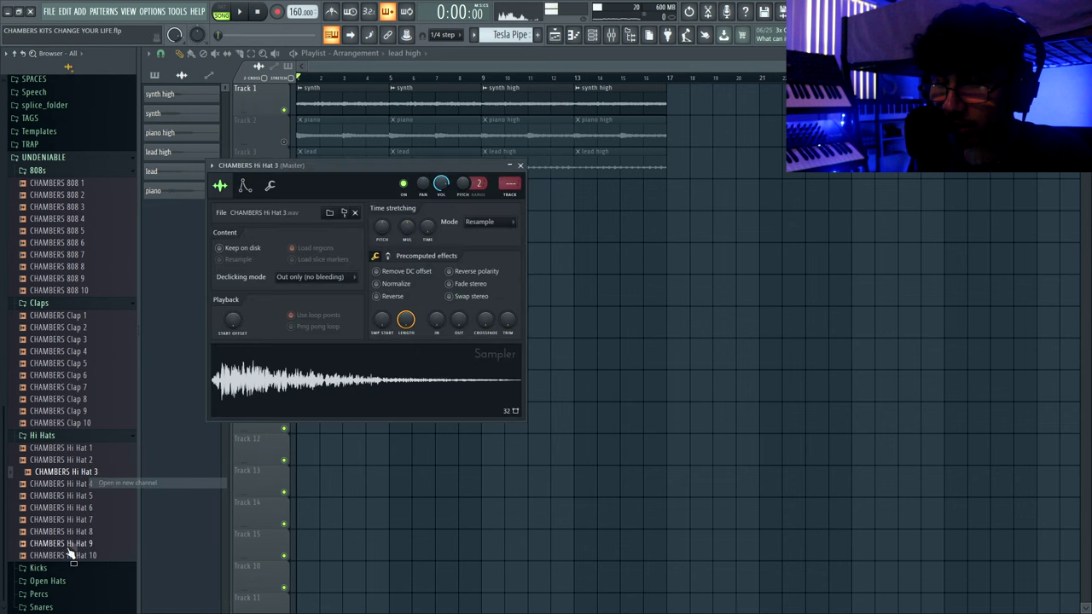
# Load CHAMBERS Open Hat 1 and CHAMBERS Snare 6 into new channels and browse the kit's Percs folder.
pyautogui.click(60, 582)
pyautogui.rightClick(68, 475)
pyautogui.click(82, 488)
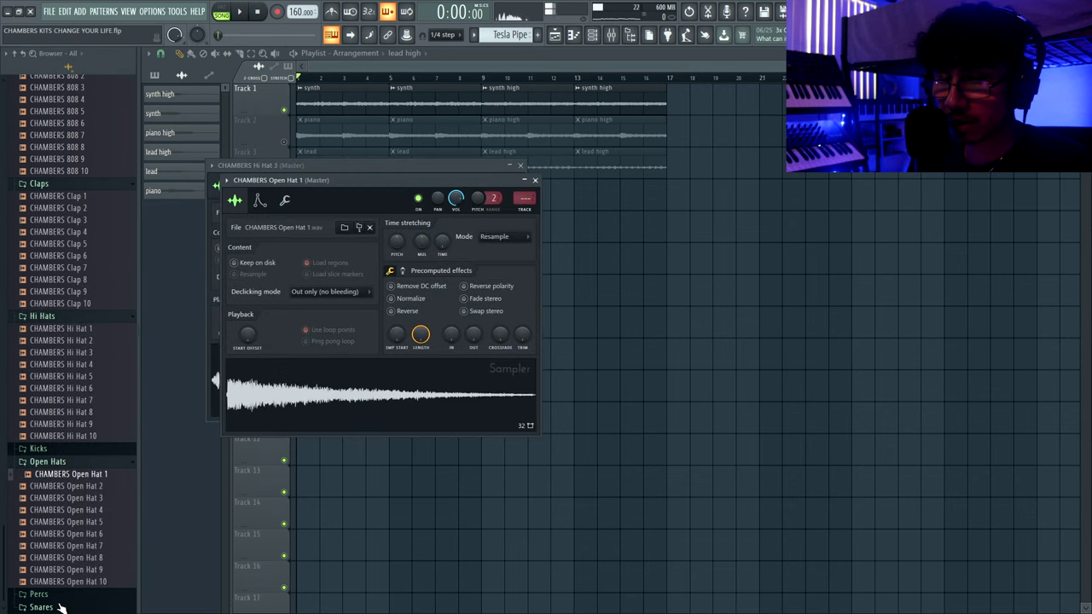
pyautogui.click(60, 606)
pyautogui.doubleClick(77, 559)
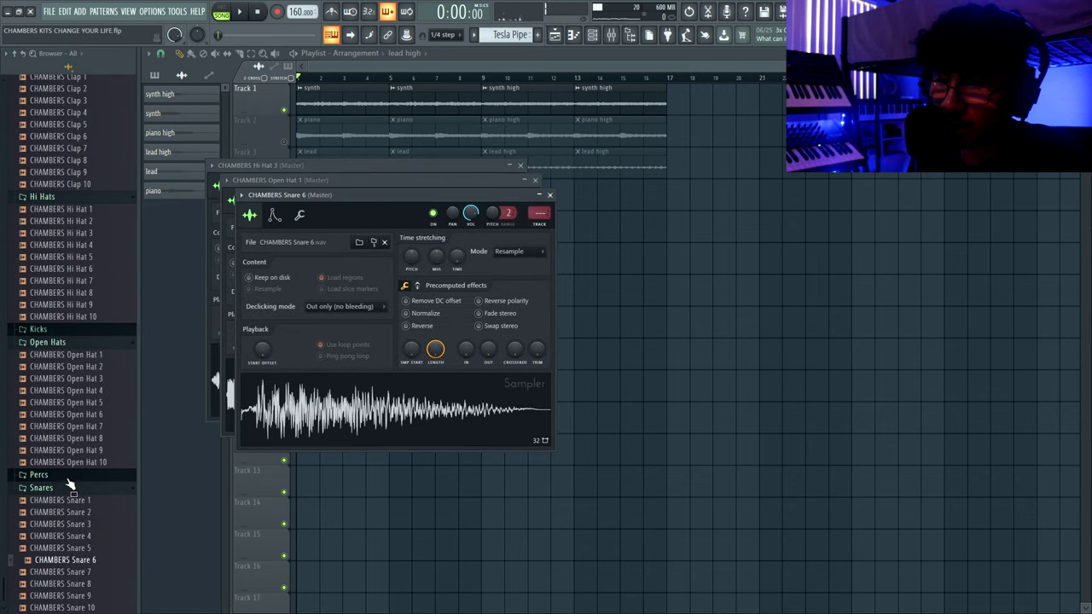
pyautogui.click(68, 476)
pyautogui.click(69, 405)
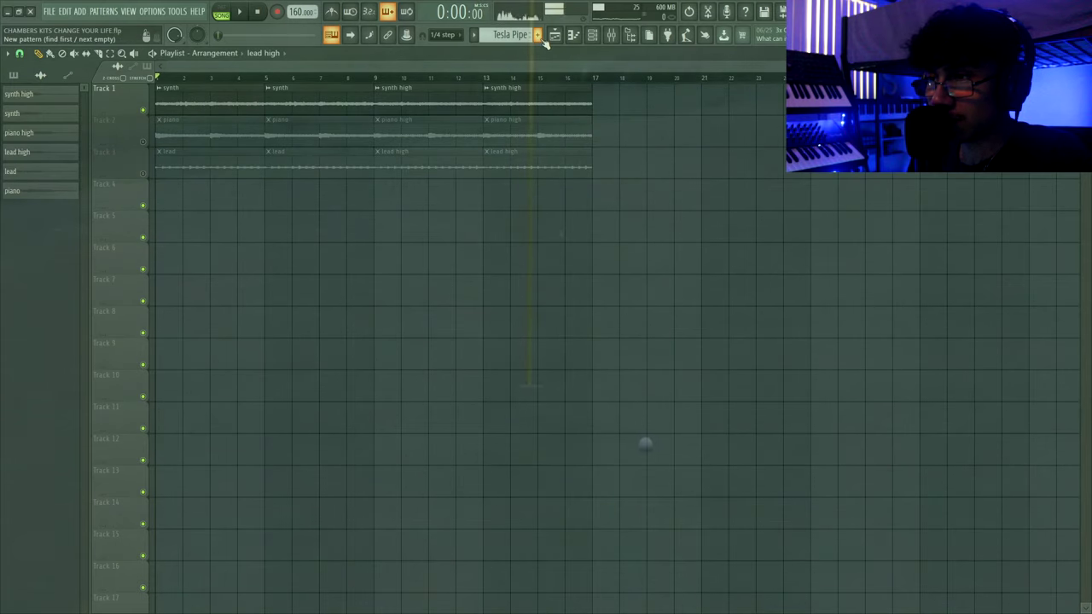
# Create a new pattern, set the grid snap to 1/2 beat and begin the CHAMBERS 808 8 line with a three-beat D#6 note.
pyautogui.click(538, 36)
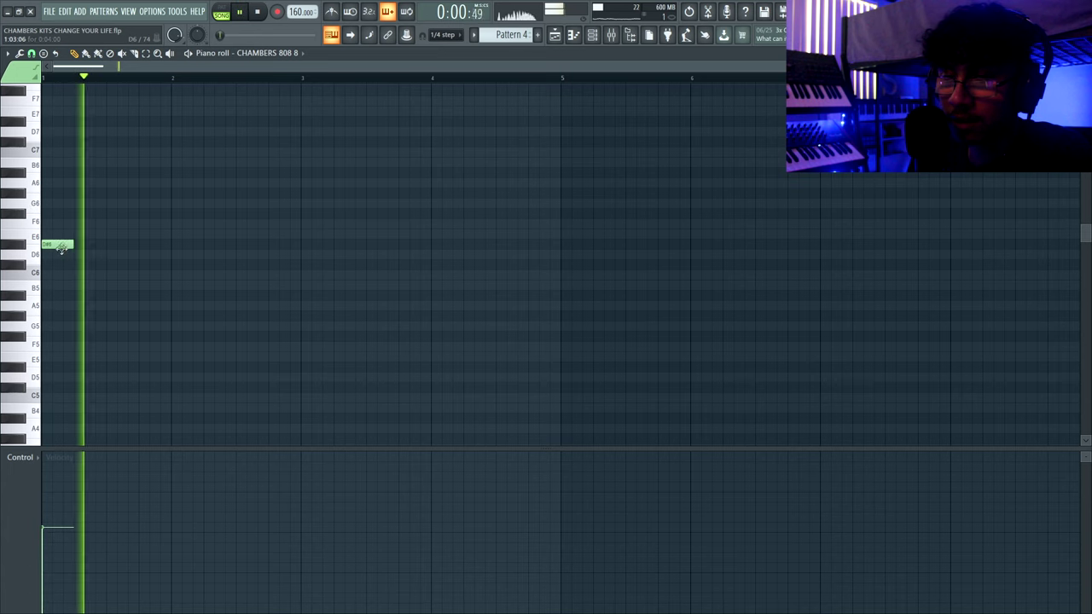
pyautogui.press('space')
pyautogui.click(34, 54)
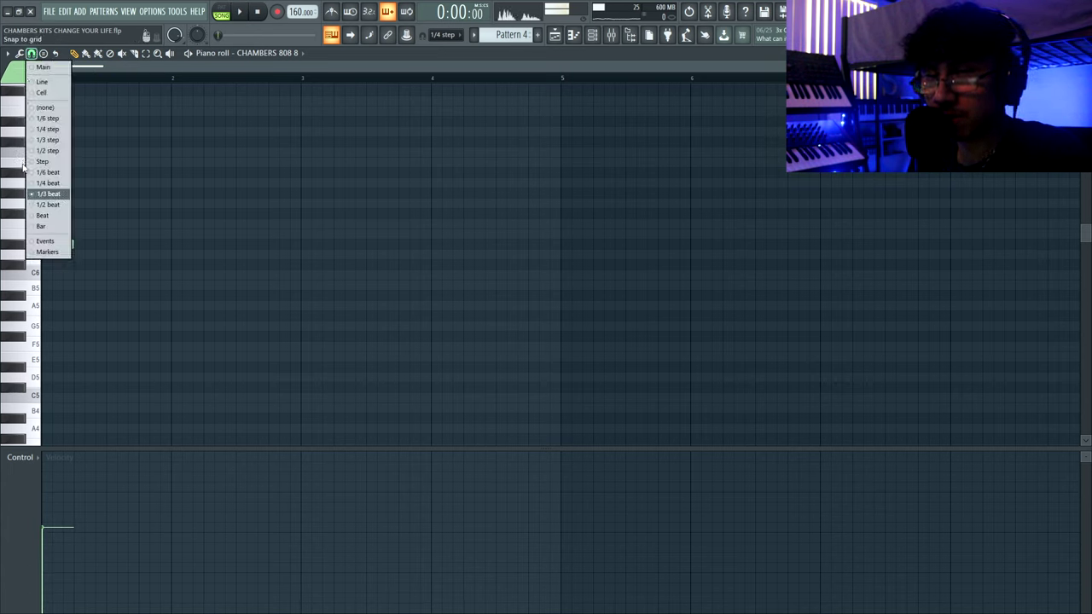
pyautogui.click(40, 206)
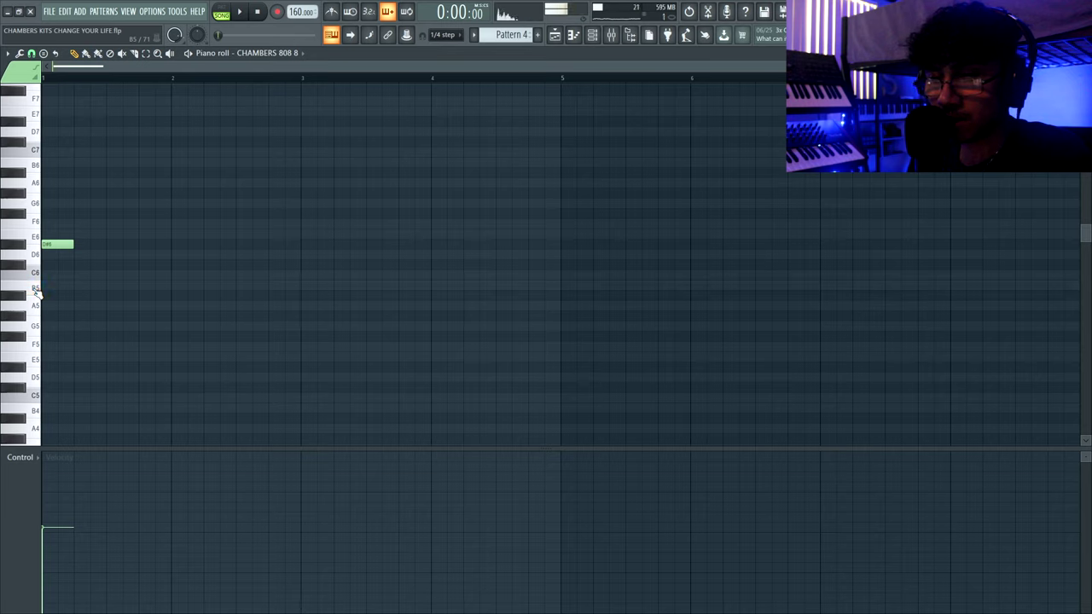
pyautogui.press('space')
pyautogui.hotkey('ctrl', 'v')
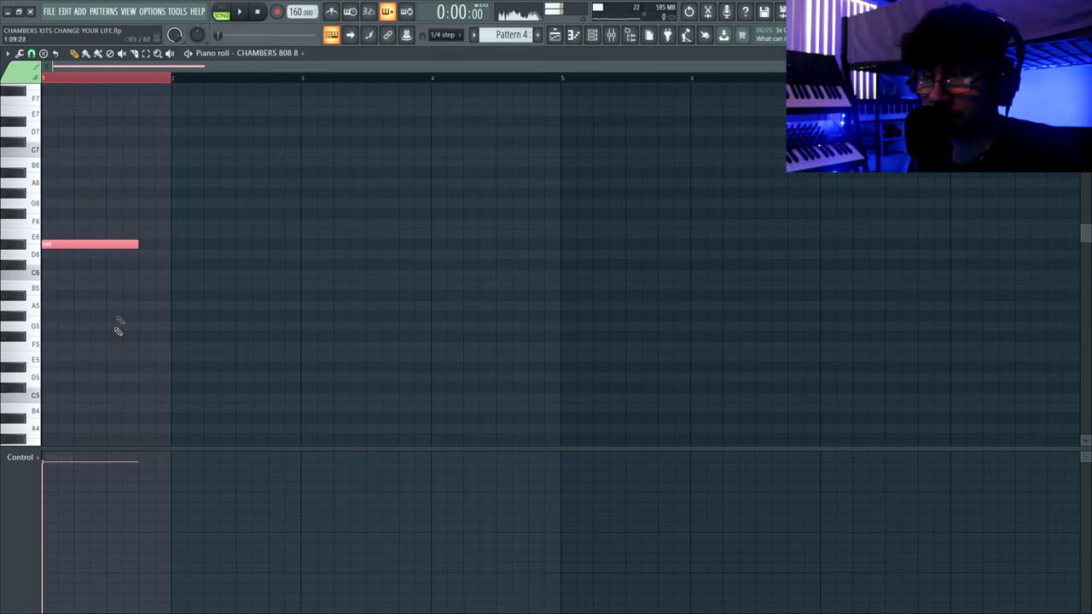
# Add two D#6 notes in bar 2 and three B5 notes across bars 3 and 4, shortening the last B5.
pyautogui.keyDown('ctrl'); pyautogui.click(156, 264); pyautogui.keyUp('ctrl')
pyautogui.click(146, 247)
pyautogui.moveTo(208, 247)
pyautogui.mouseDown()
pyautogui.moveTo(264, 240)
pyautogui.moveTo(250, 246)
pyautogui.mouseUp()
pyautogui.click(256, 246)
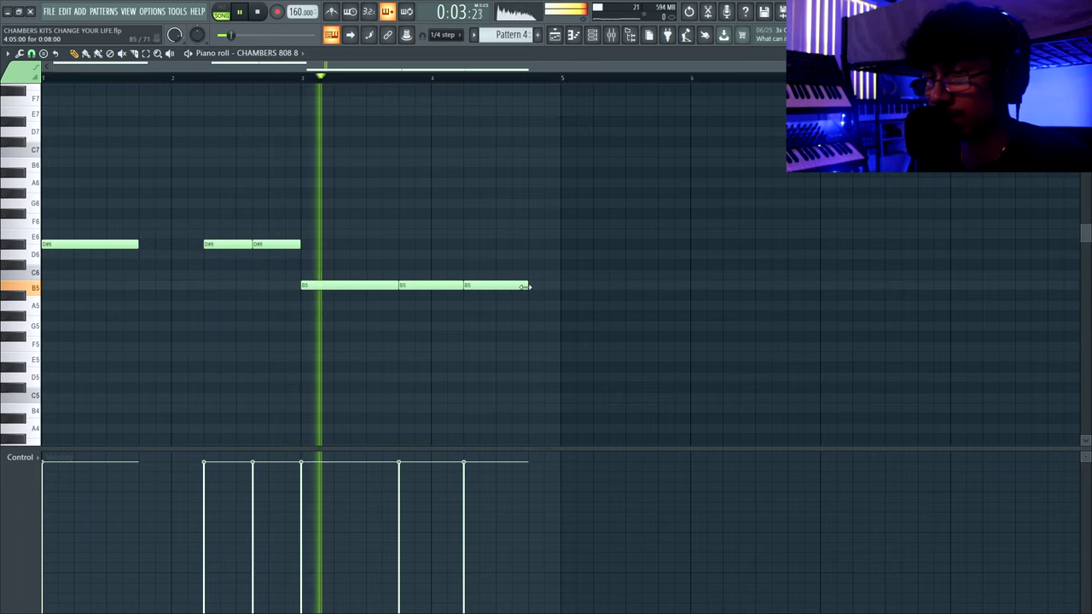
pyautogui.moveTo(521, 287); pyautogui.dragTo(505, 287)
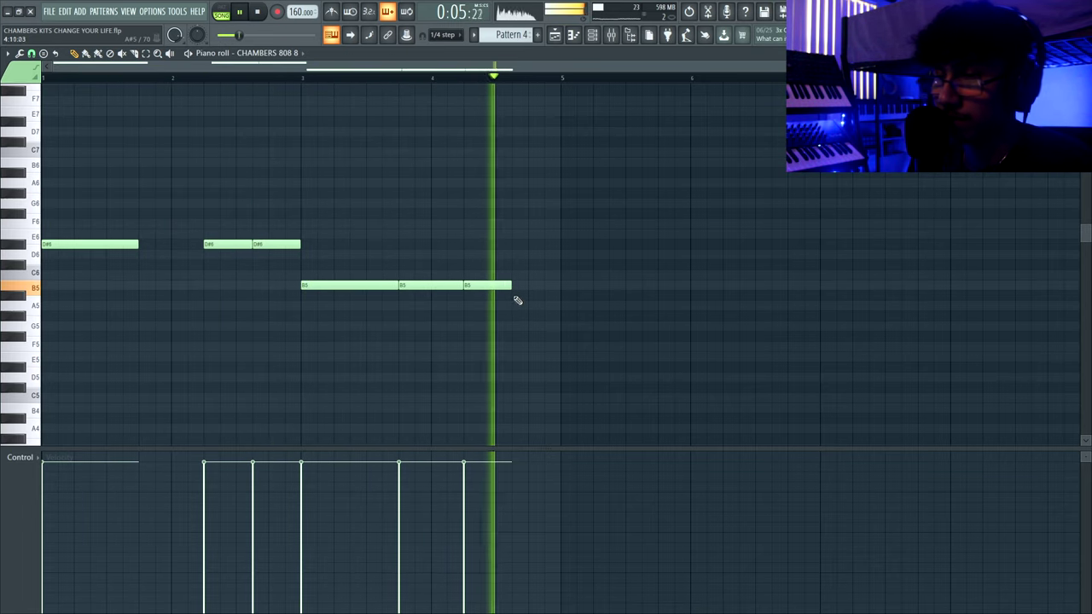
# Set the grid snap to 1/3 beat and add short consecutive 1/3-beat B5 notes in the second half of bar 4.
pyautogui.press('space')
pyautogui.click(528, 288)
pyautogui.click(49, 194)
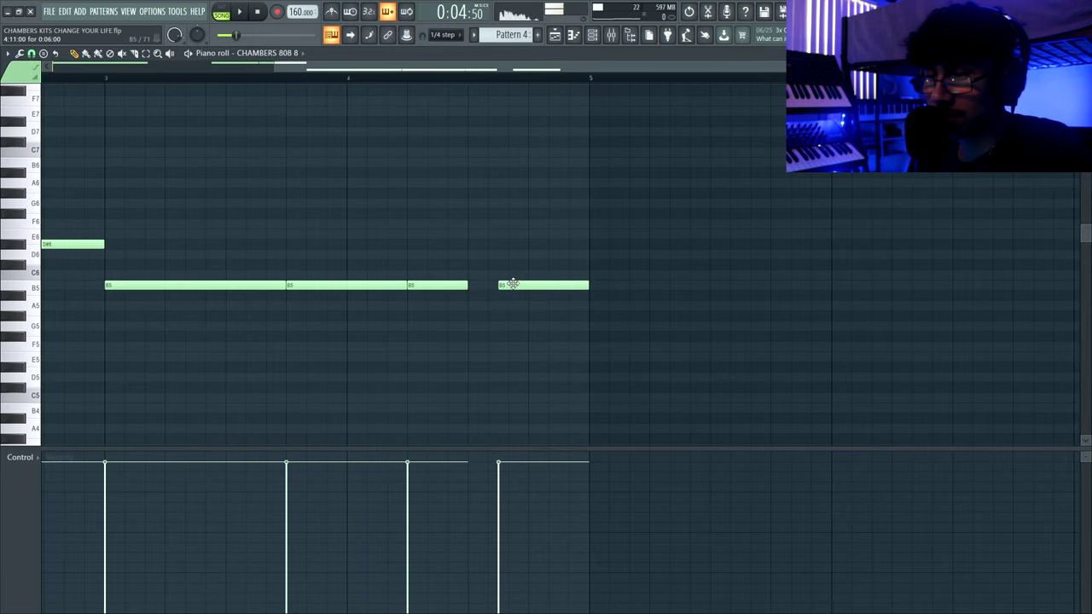
pyautogui.click(354, 79)
pyautogui.press('space')
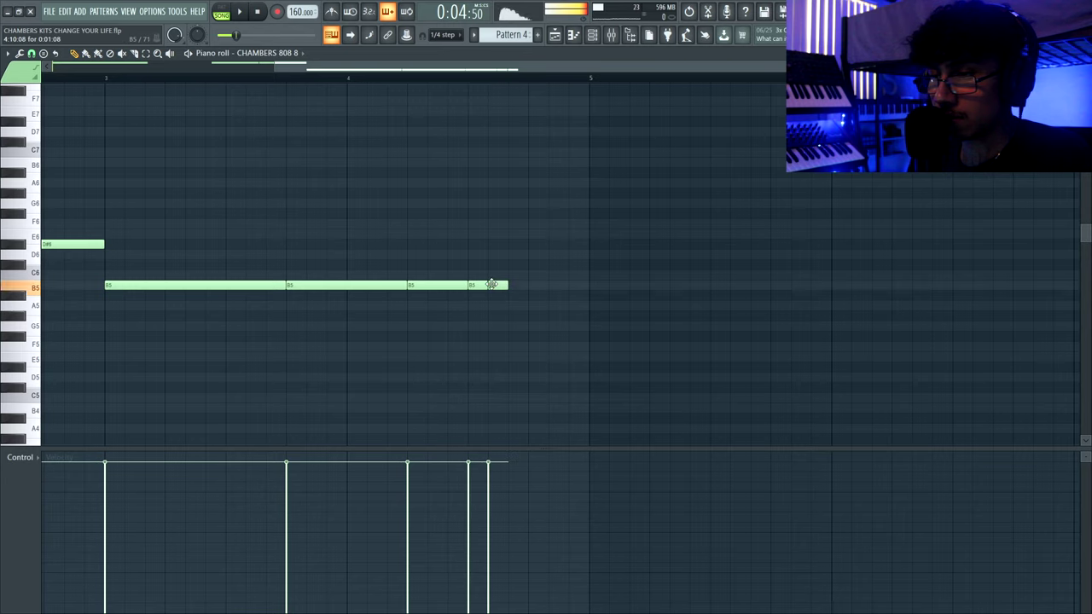
pyautogui.press('space')
# Finish the 808 line with a B6 note at the end of bar 4 and play it.
pyautogui.moveTo(526, 287); pyautogui.dragTo(573, 147)
pyautogui.press('space')
pyautogui.press('space')
pyautogui.scroll(-3, 492, 208)
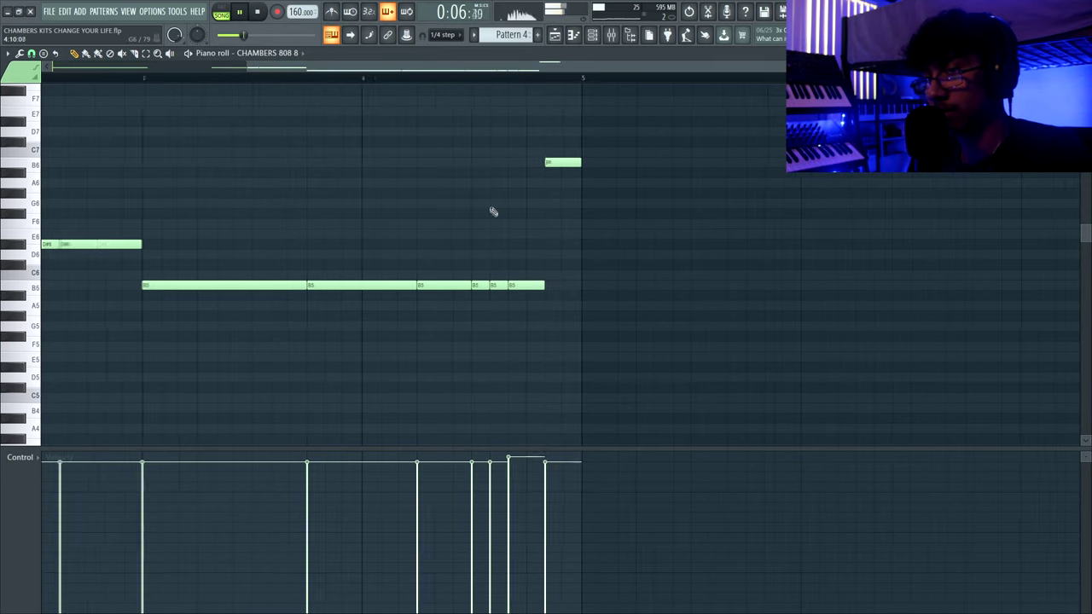
# Transpose the whole 808 line down one octave and play the result.
pyautogui.press('space')
pyautogui.scroll(-1, 491, 212)
pyautogui.hotkey('ctrl', 'Down')
pyautogui.press('space')
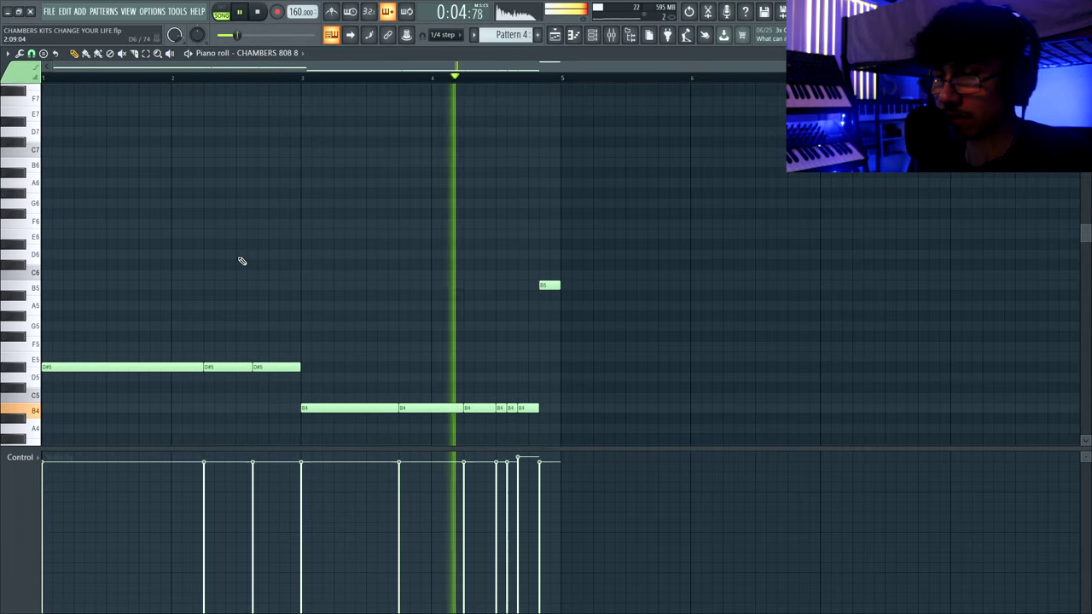
# Vary the 808 line in Pattern 5 with F#5 as the last note of bar 2, and set the grid snap to 1/2 beat.
pyautogui.click(554, 39)
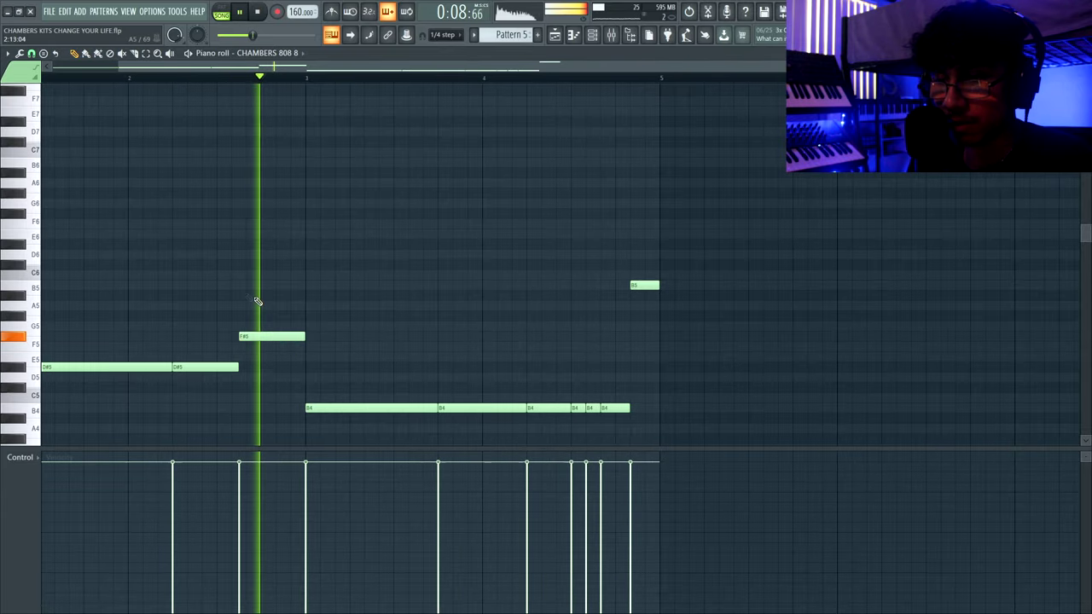
pyautogui.click(32, 52)
pyautogui.click(49, 205)
pyautogui.press('space')
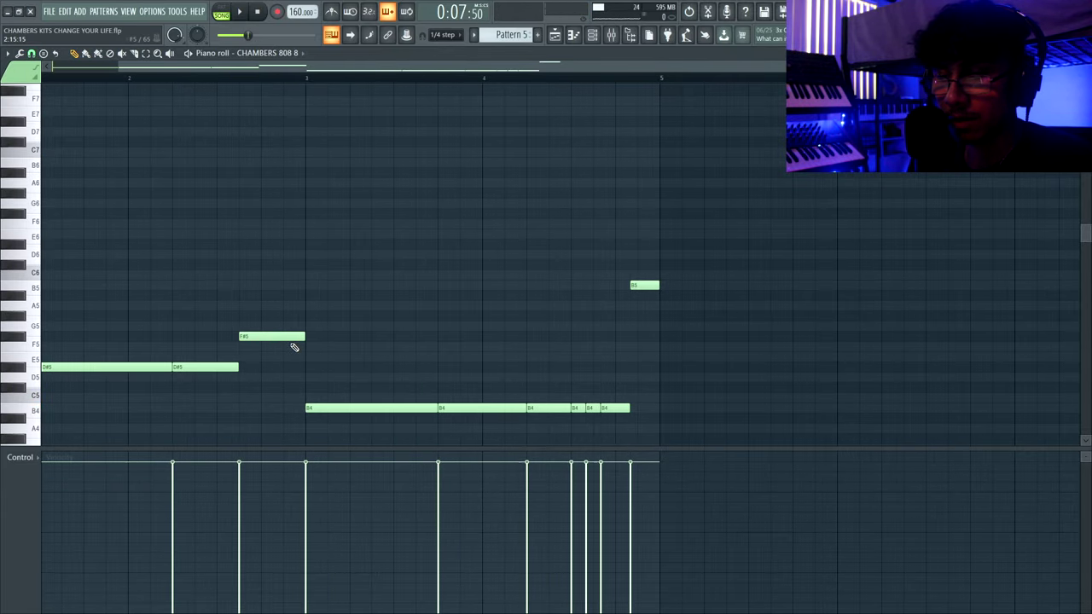
# Split the F#5 note at the end of bar 2 into two notes and raise the long B4 note in bar 4 to B5.
pyautogui.press('space')
pyautogui.moveTo(283, 336); pyautogui.dragTo(305, 336)
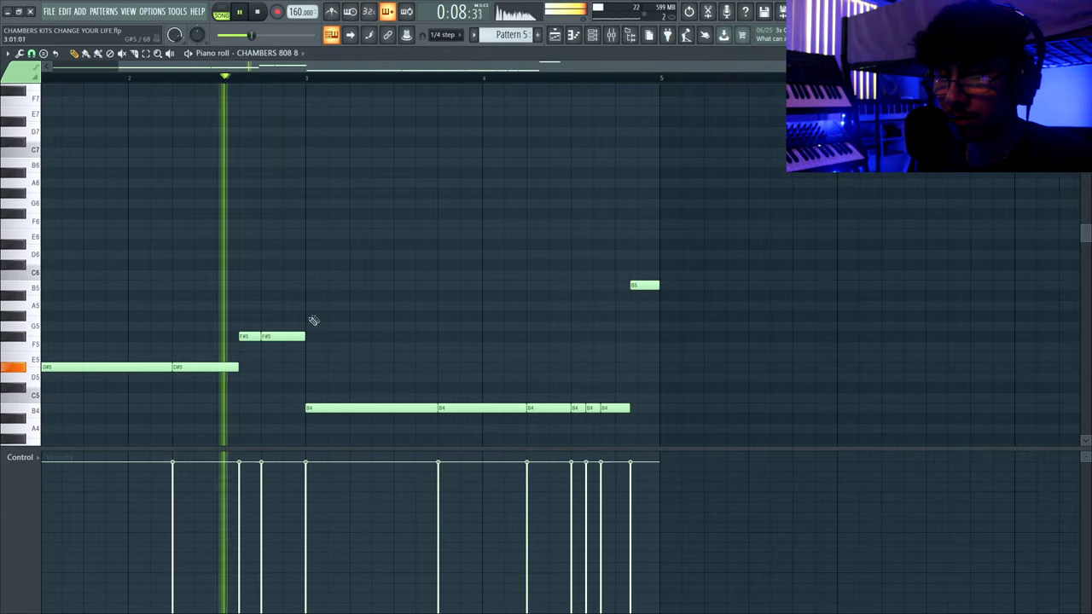
pyautogui.scroll(-3, 381, 312)
pyautogui.scroll(2, 562, 325)
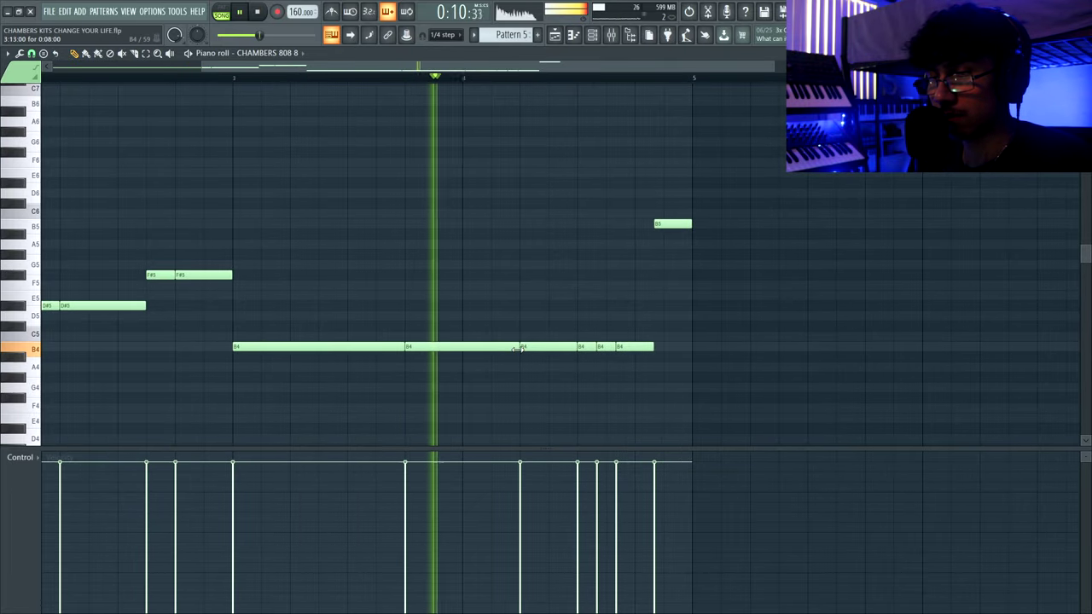
pyautogui.click(524, 348)
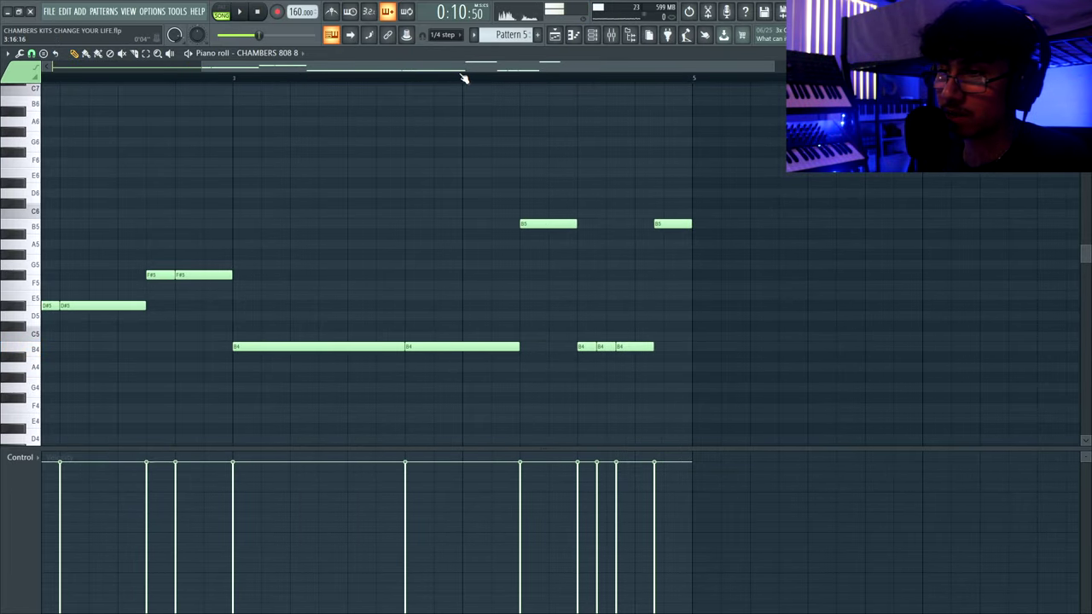
pyautogui.press('space')
pyautogui.press('space')
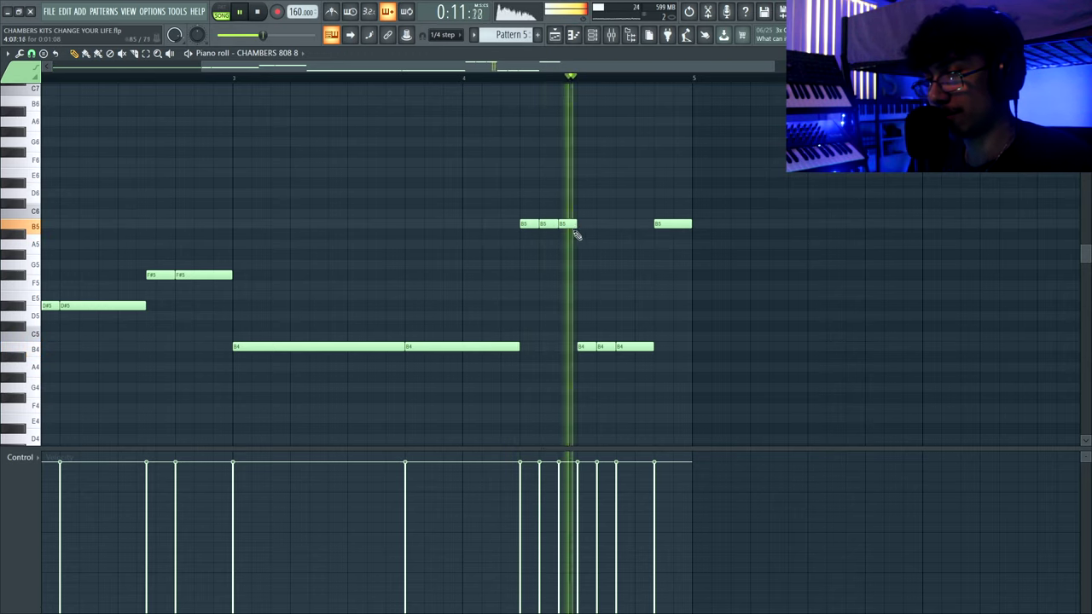
# Divide the B5 note in bar 4 into three short notes and fill the bar's second half with three equal B4 notes.
pyautogui.click(546, 224)
pyautogui.hotkey('ctrl', 'Down')
pyautogui.keyDown('ctrl'); pyautogui.click(526, 199); pyautogui.keyUp('ctrl')
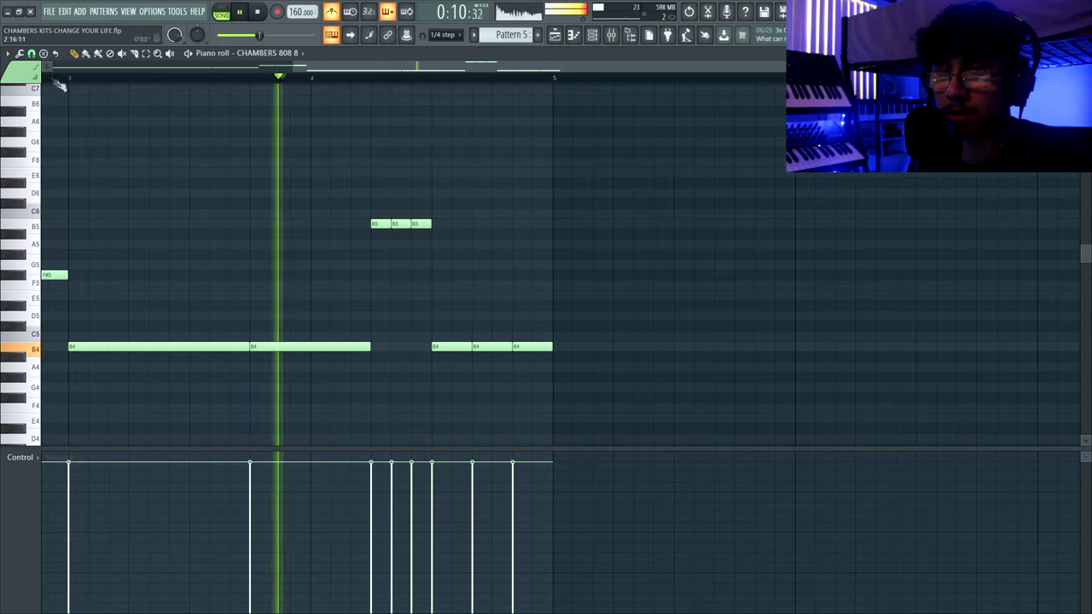
# Using 1/2-step snap, rework the second half of bar 4 into two long and three shorter B4 notes, and return the snap to 1/2 beat.
pyautogui.click(31, 53)
pyautogui.click(51, 152)
pyautogui.scroll(3, 509, 345)
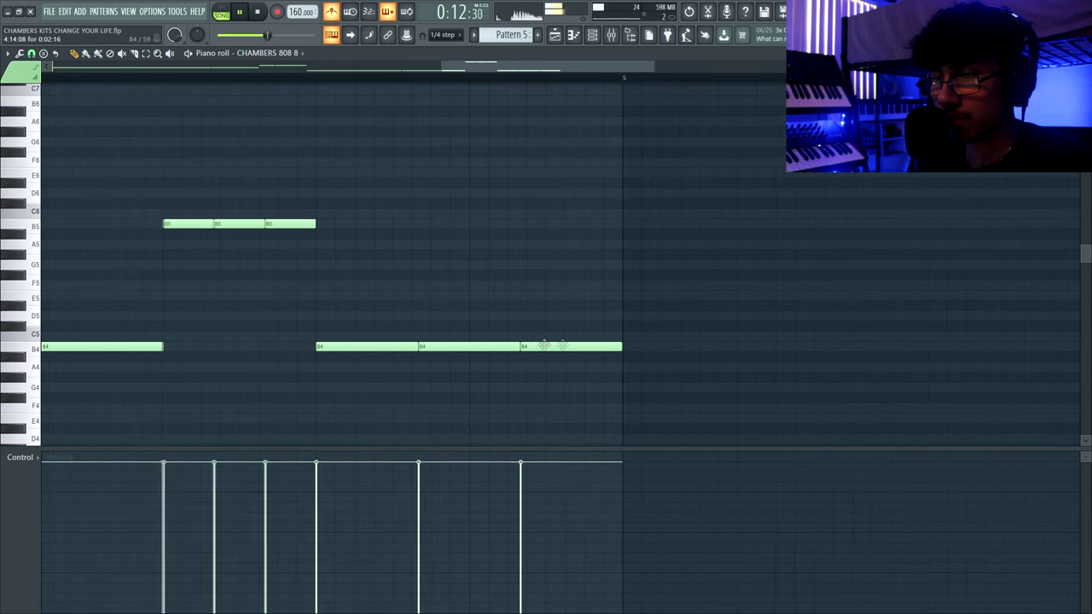
pyautogui.moveTo(621, 346); pyautogui.dragTo(525, 347)
pyautogui.press('space')
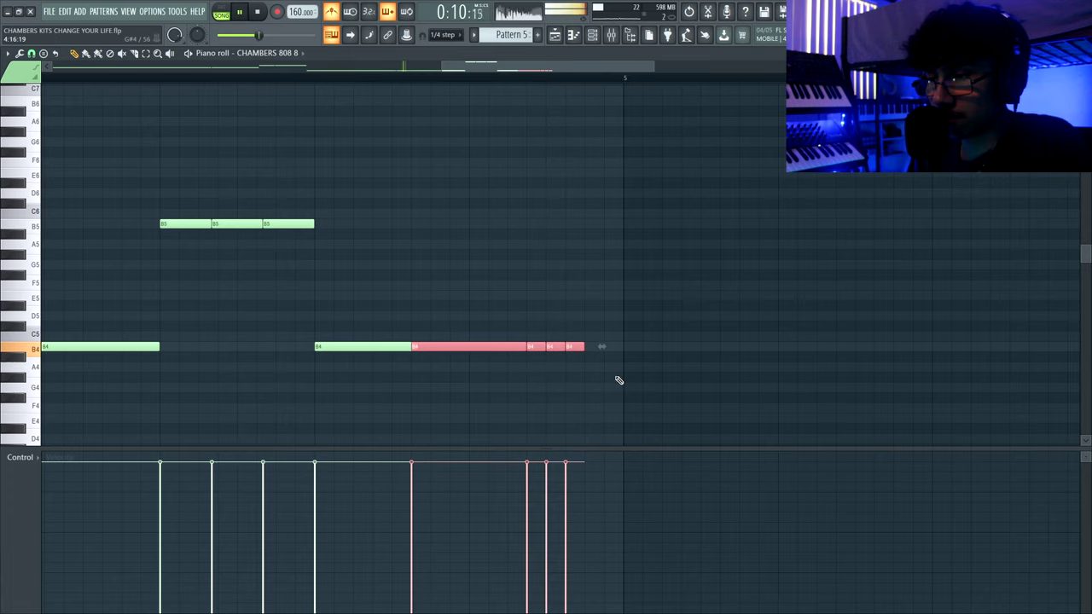
pyautogui.moveTo(585, 358); pyautogui.dragTo(623, 349)
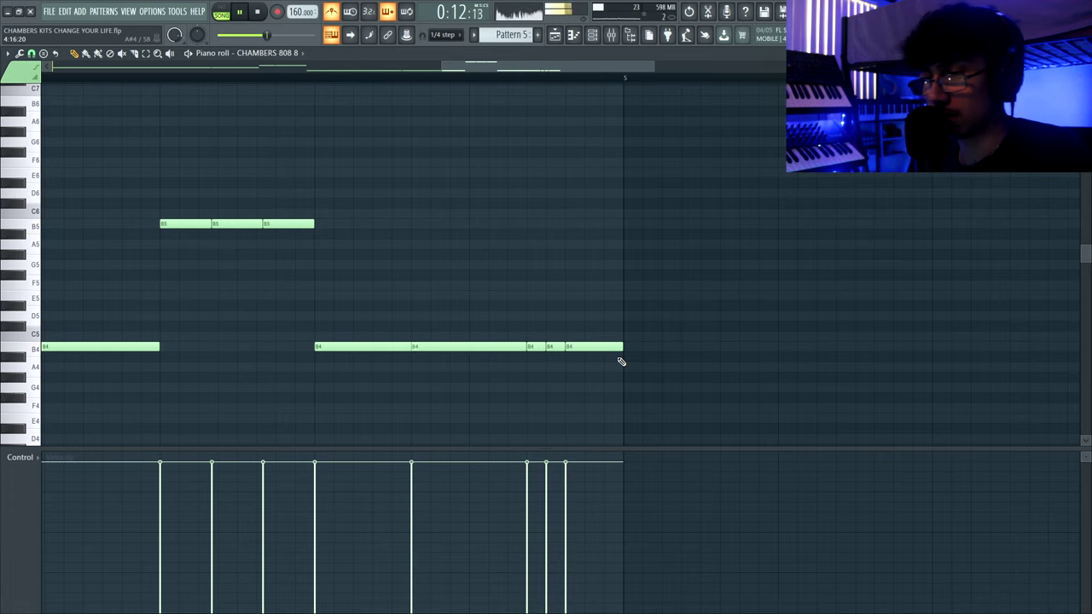
pyautogui.scroll(-4, 581, 282)
pyautogui.press('space')
pyautogui.click(32, 53)
pyautogui.click(49, 205)
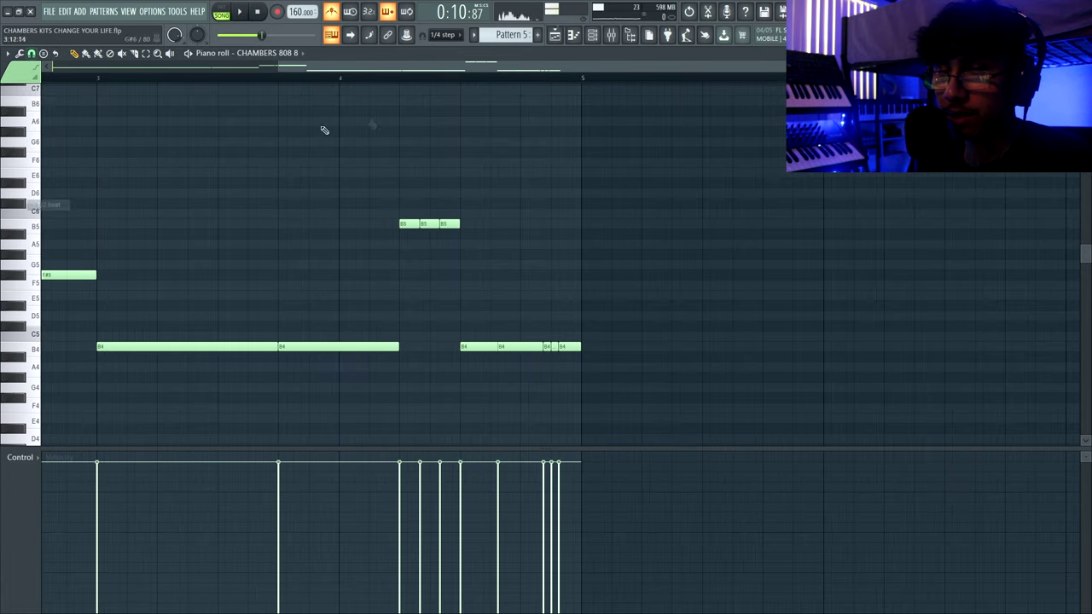
# Place Pattern 6 at the start of Track 5 and program its CHAMBERS Clap 1 hits.
pyautogui.press('F5')
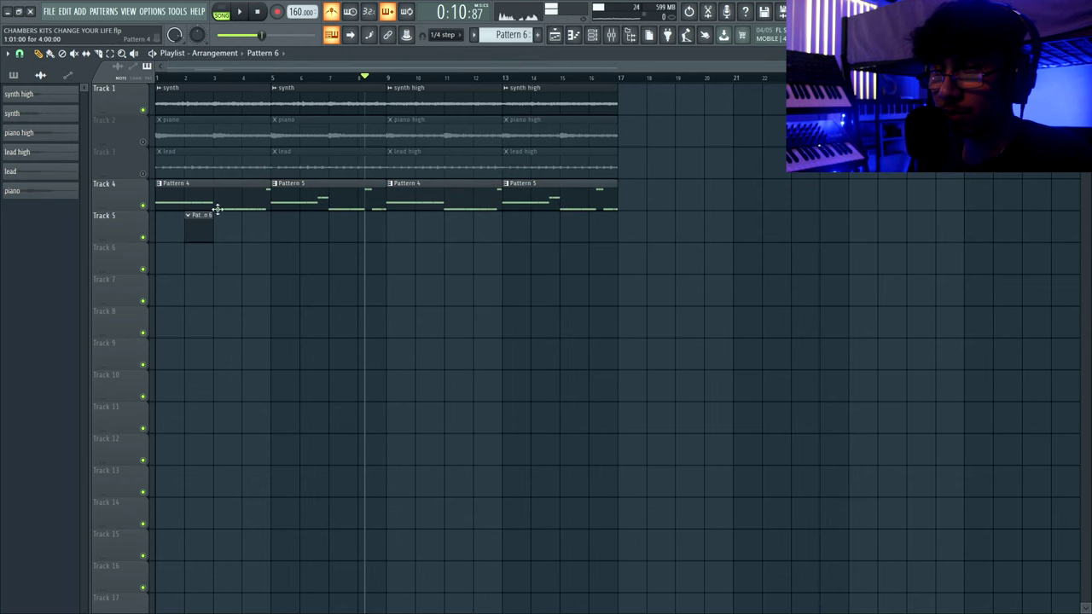
pyautogui.press('F6')
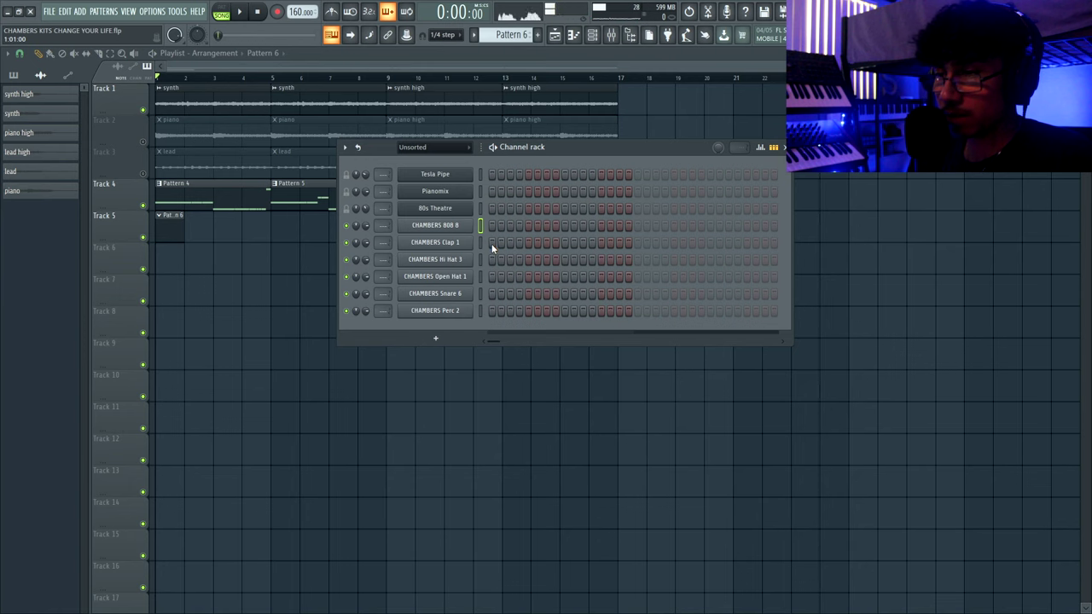
pyautogui.click(637, 244)
pyautogui.press('space')
pyautogui.press('F6')
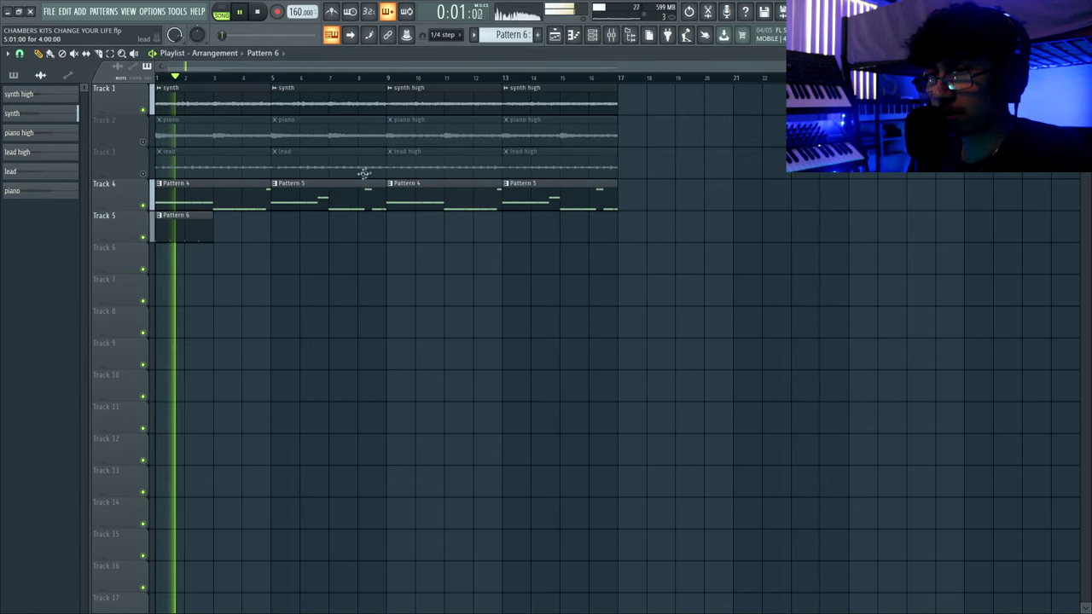
# Repeat the two-bar Pattern 6 clap clip along Track 5 through the end of bar 16.
pyautogui.moveTo(205, 212); pyautogui.dragTo(186, 247)
pyautogui.hotkey('ctrl', 'b')
pyautogui.hotkey('ctrl', 'b')
pyautogui.hotkey('ctrl', 'b')
pyautogui.hotkey('ctrl', 'b')
pyautogui.hotkey('ctrl', 'b')
pyautogui.hotkey('ctrl', 'b')
pyautogui.hotkey('ctrl', 'b')
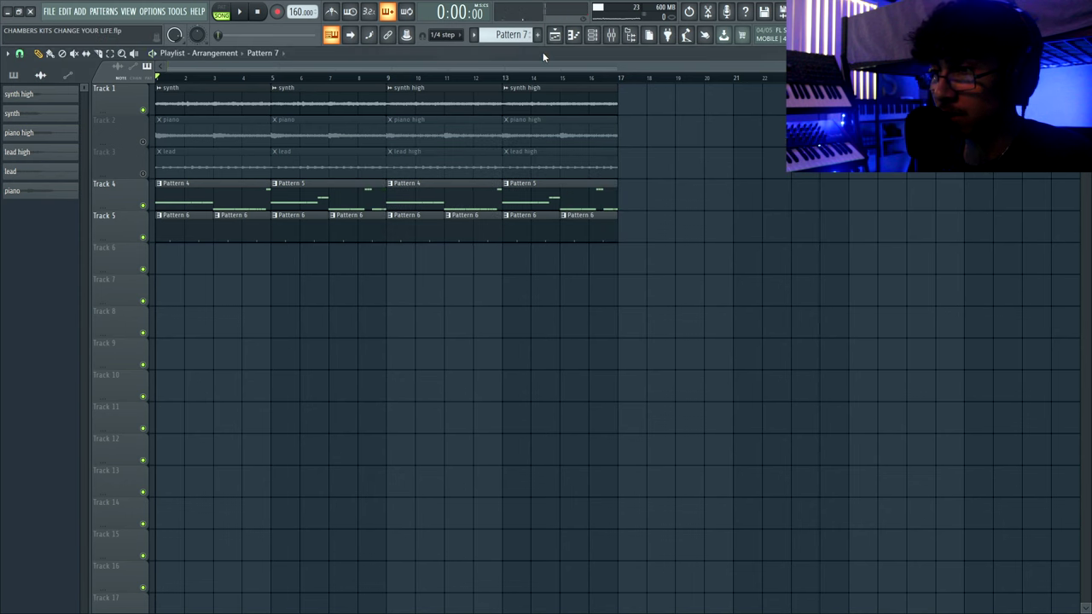
# Place Pattern 7 at the start of Track 6 and fill every second step of the CHAMBERS Hi Hat 3 channel.
pyautogui.press('F6')
pyautogui.click(164, 259)
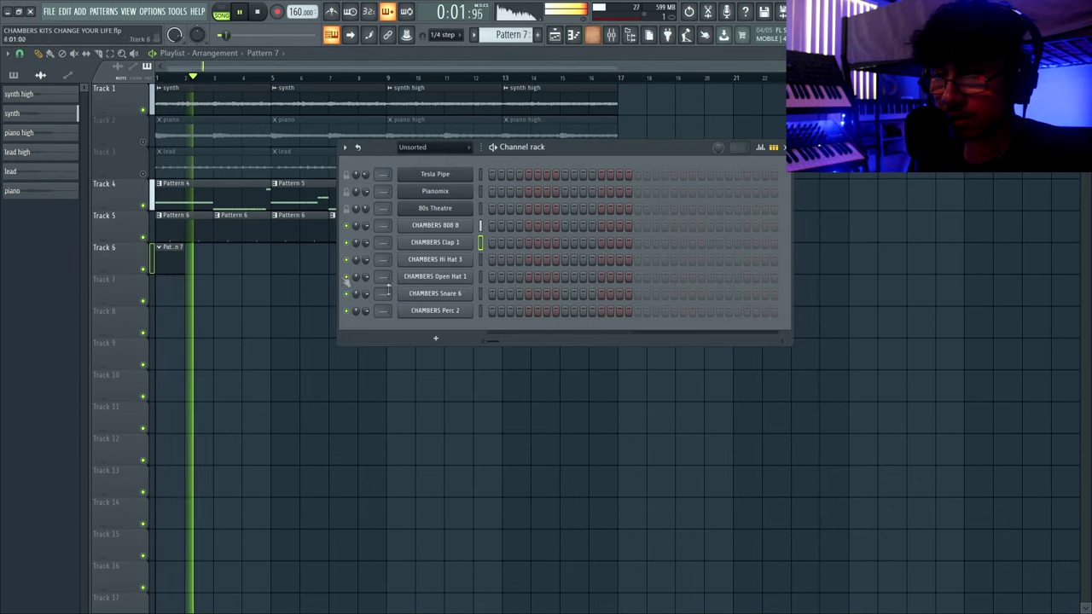
pyautogui.rightClick(637, 260)
pyautogui.click(637, 294)
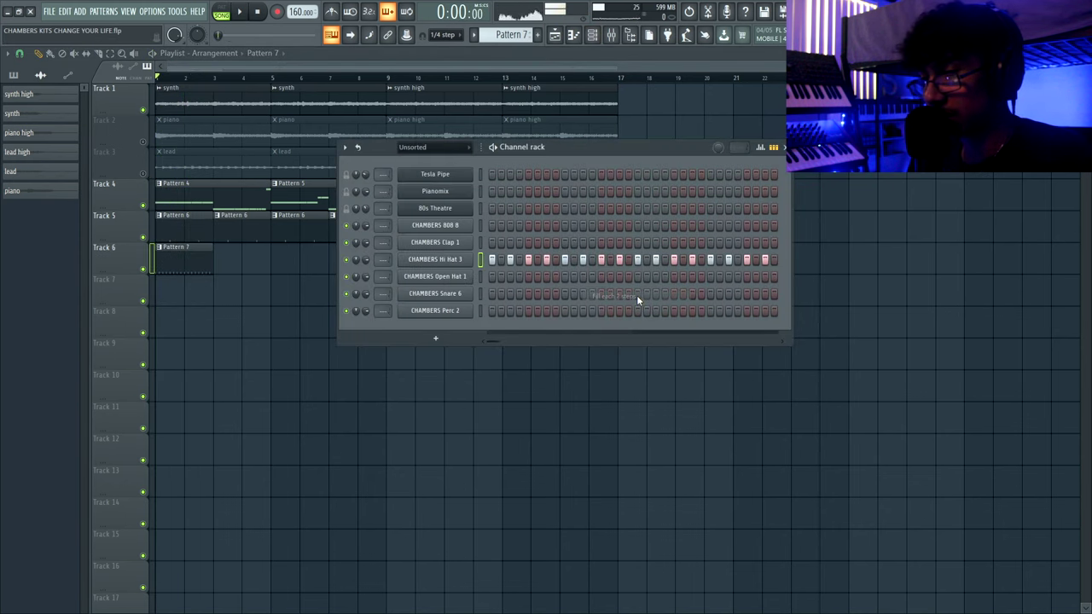
# Repeat the two-bar Pattern 7 hi-hat clip along Track 6 through the end of bar 16.
pyautogui.press('F6')
pyautogui.hotkey('ctrl', 'b')
pyautogui.hotkey('ctrl', 'b')
pyautogui.hotkey('ctrl', 'b')
pyautogui.hotkey('ctrl', 'b')
pyautogui.hotkey('ctrl', 'b')
pyautogui.hotkey('ctrl', 'b')
pyautogui.hotkey('ctrl', 'b')
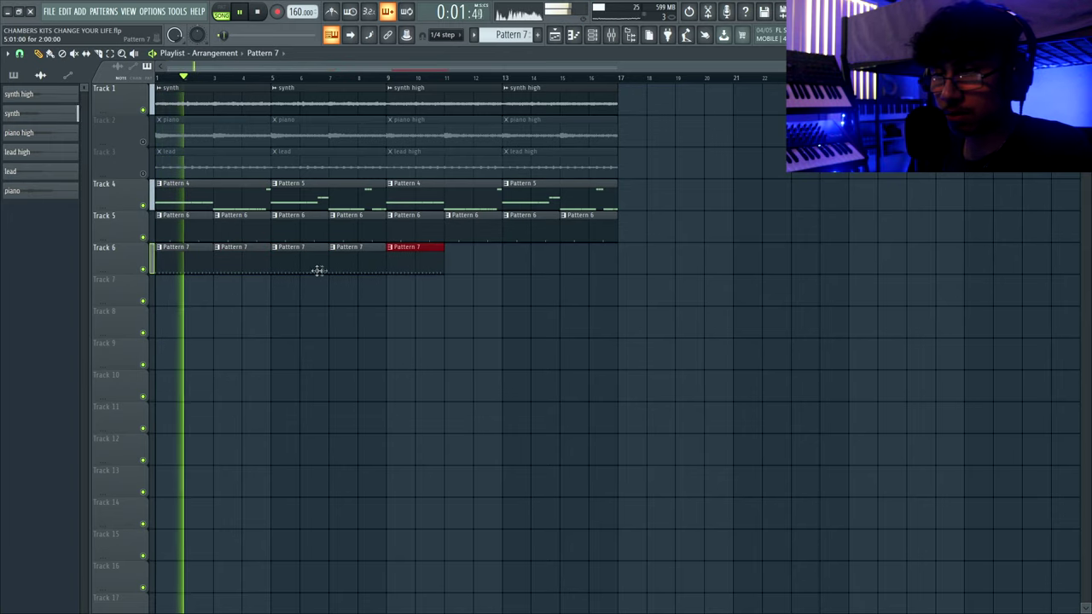
# Set the CHAMBERS Hi Hat 3 channel volume to 82% and its quick fade out to 34%.
pyautogui.press('F6')
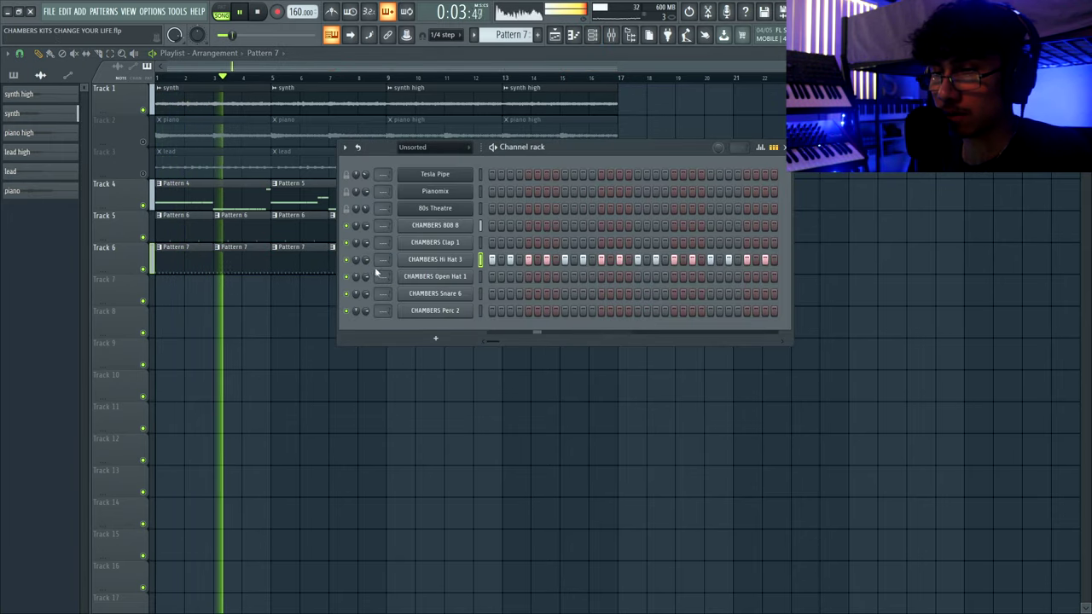
pyautogui.press('F9')
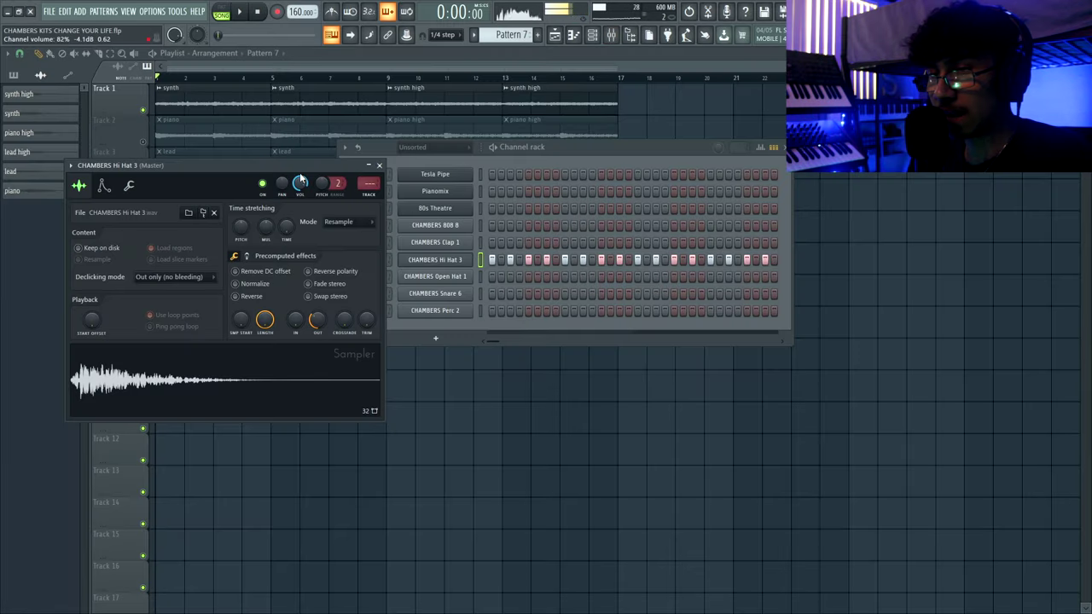
pyautogui.moveTo(316, 159); pyautogui.dragTo(384, 159)
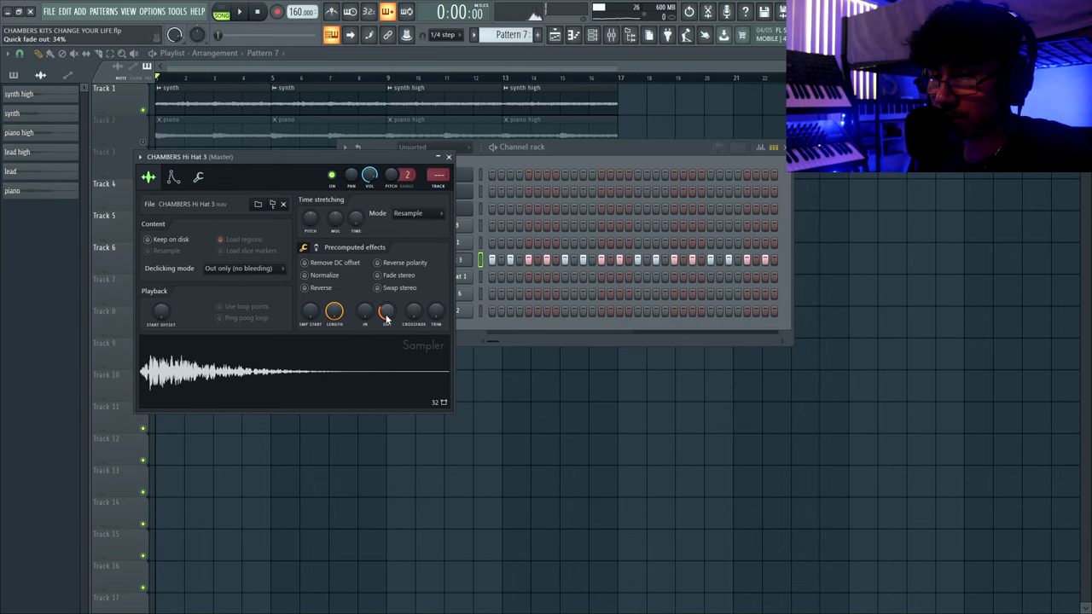
pyautogui.click(449, 158)
# Vary bar 2 of the Pattern 7 hi-hats with one hit at B4, a fading C5 roll and two softer E4 hits.
pyautogui.press('F6')
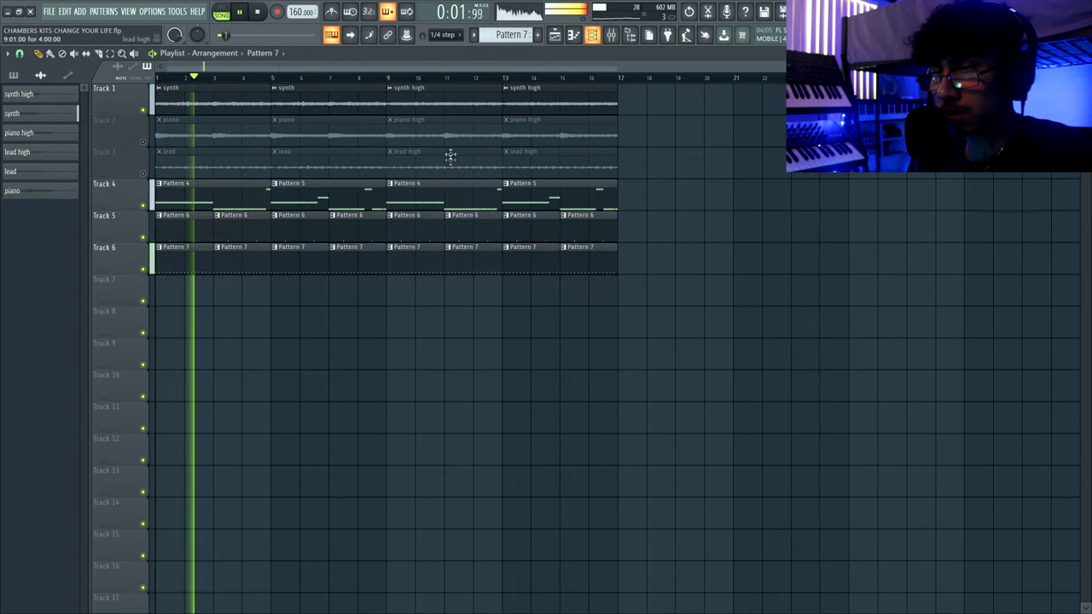
pyautogui.click(575, 35)
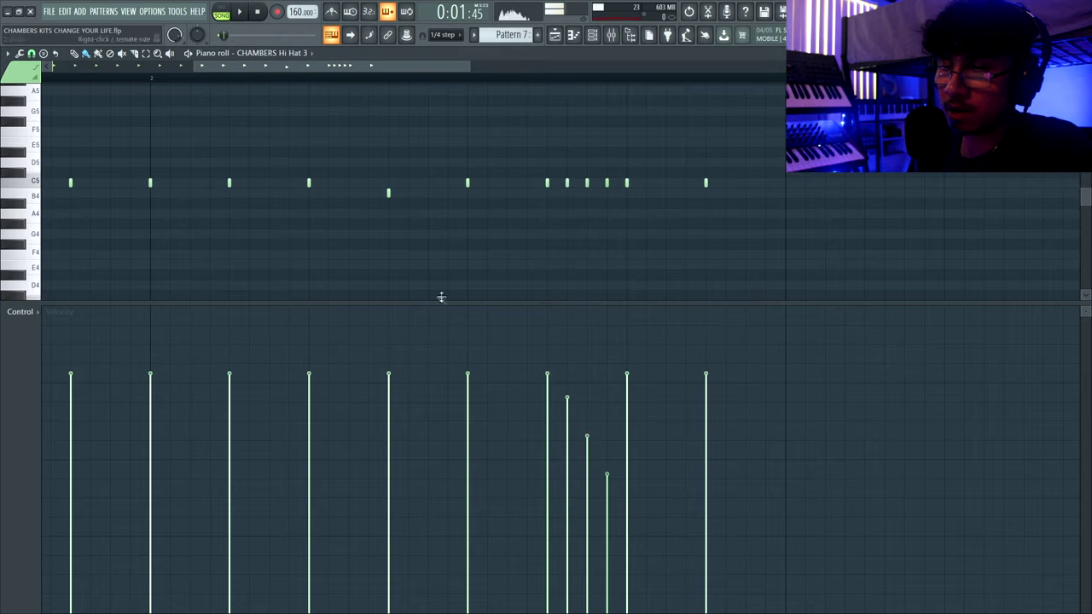
pyautogui.scroll(-2, 395, 261)
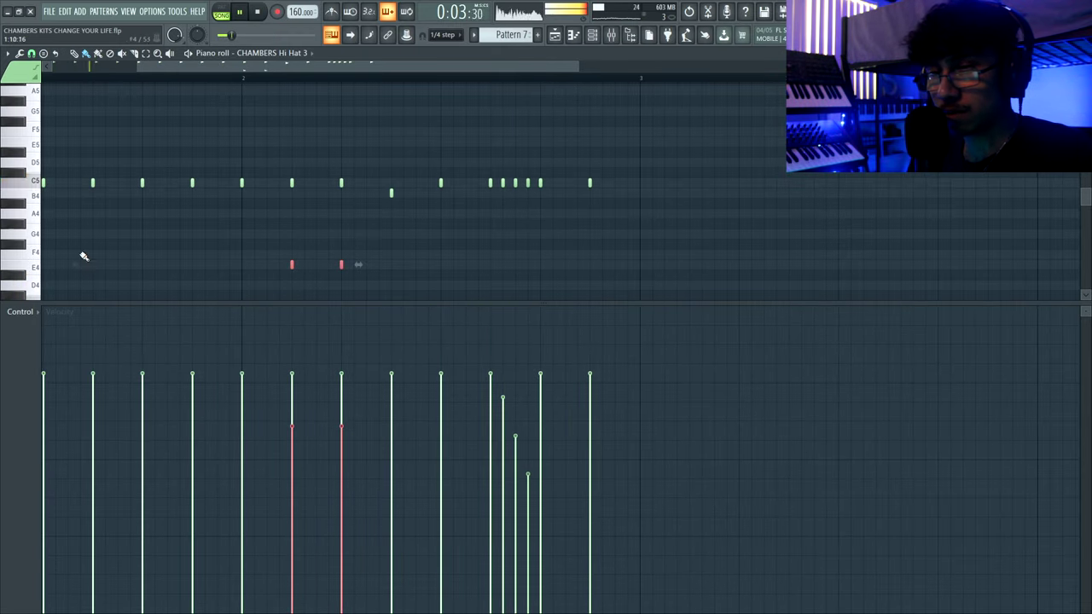
# Pan the C5 hi-hat roll notes in bar 2 alternately to opposite sides.
pyautogui.click(19, 311)
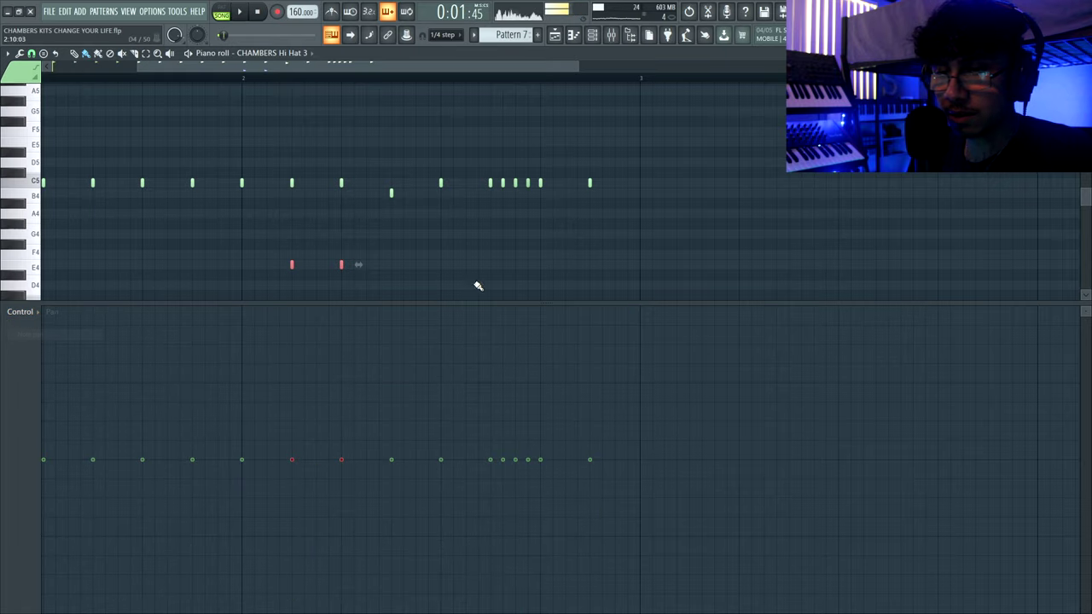
pyautogui.scroll(2, 475, 288)
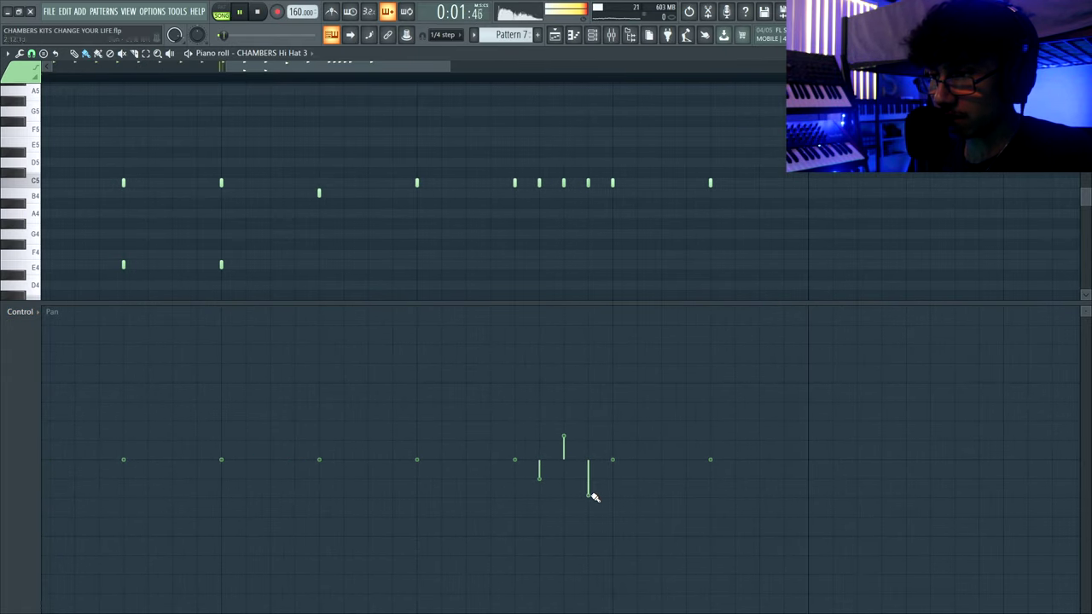
pyautogui.scroll(-4, 483, 244)
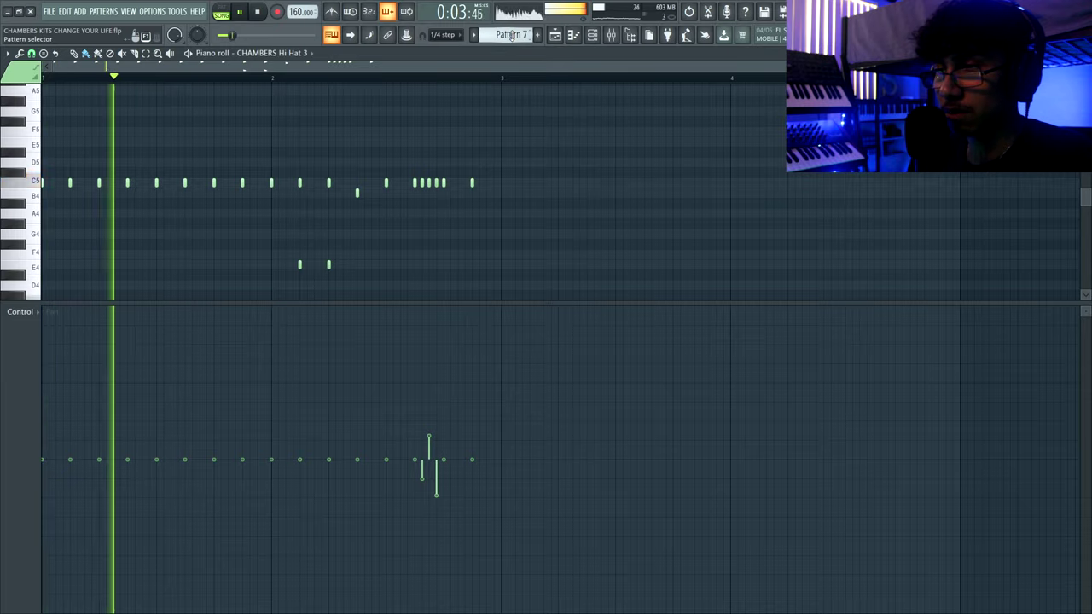
# Make the second hi-hat clip on Track 6 unique and alternate the two hi-hat patterns through bar 16.
pyautogui.click(555, 35)
pyautogui.press('space')
pyautogui.click(218, 248)
pyautogui.click(249, 323)
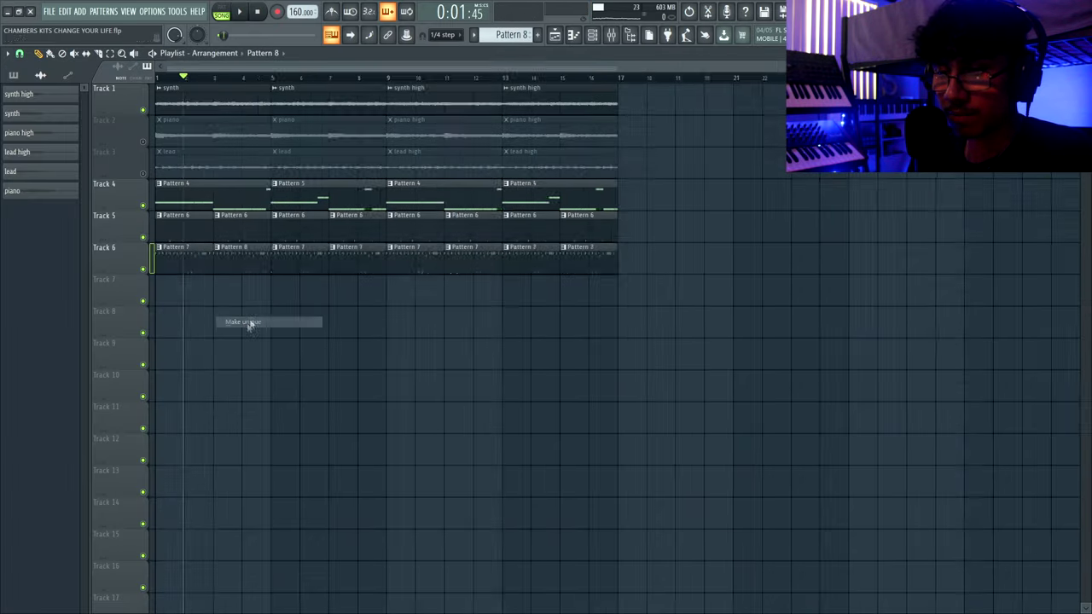
pyautogui.moveTo(195, 259); pyautogui.dragTo(298, 262)
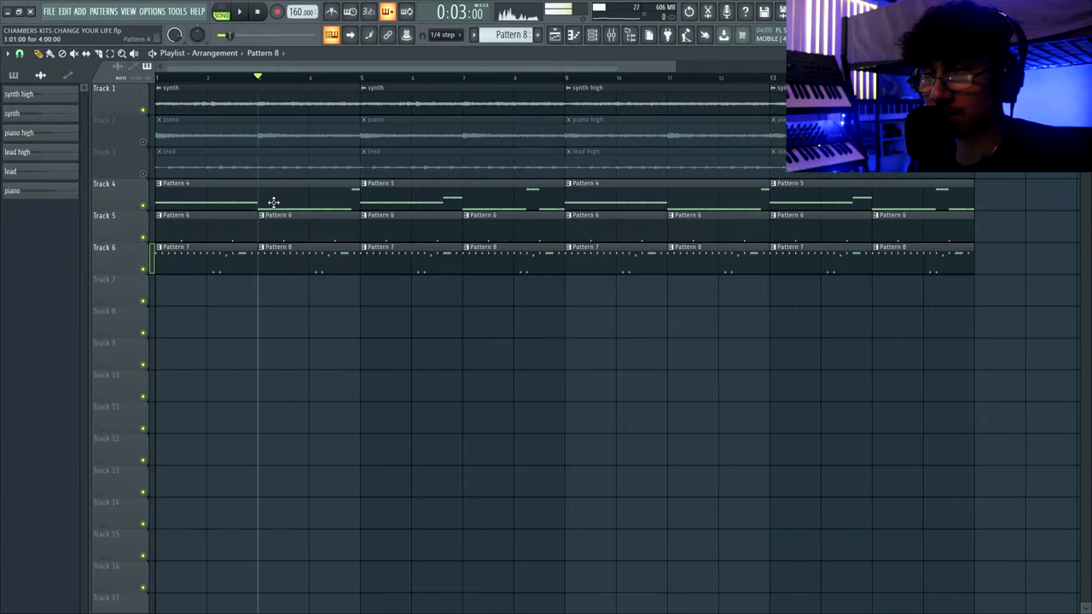
# Open Pattern 8's hi-hats, set the snap to 1/3 step and paint a G4 roll from beat 3 of bar 1 with falling velocities.
pyautogui.doubleClick(281, 247)
pyautogui.scroll(-2, 261, 236)
pyautogui.click(32, 54)
pyautogui.click(52, 141)
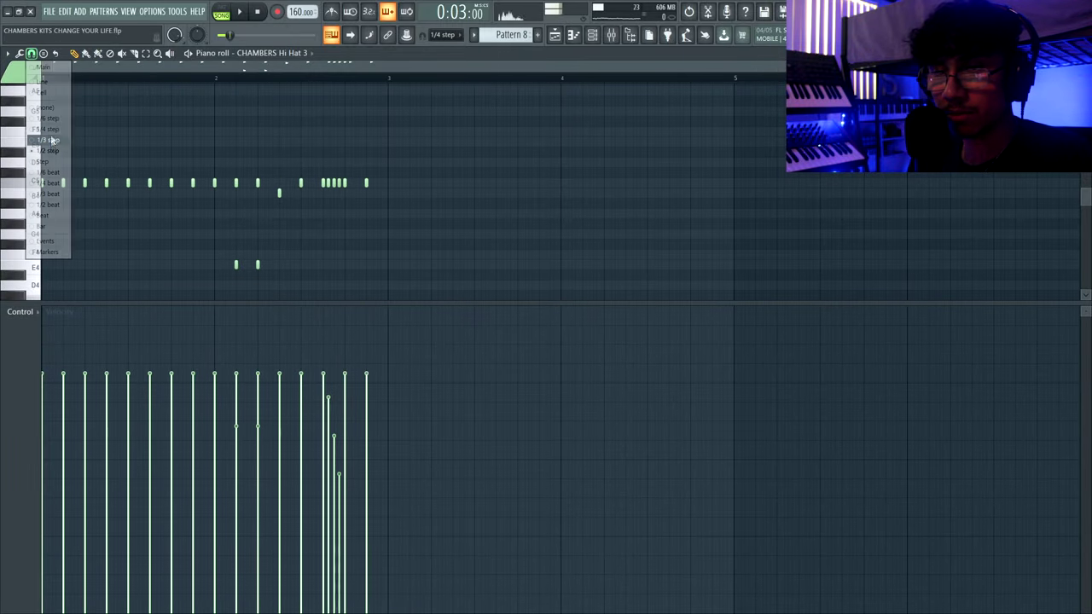
pyautogui.click(86, 54)
pyautogui.press('space')
pyautogui.scroll(3, 254, 186)
pyautogui.moveTo(302, 409)
pyautogui.mouseDown()
pyautogui.moveTo(402, 504)
pyautogui.moveTo(400, 560)
pyautogui.mouseUp()
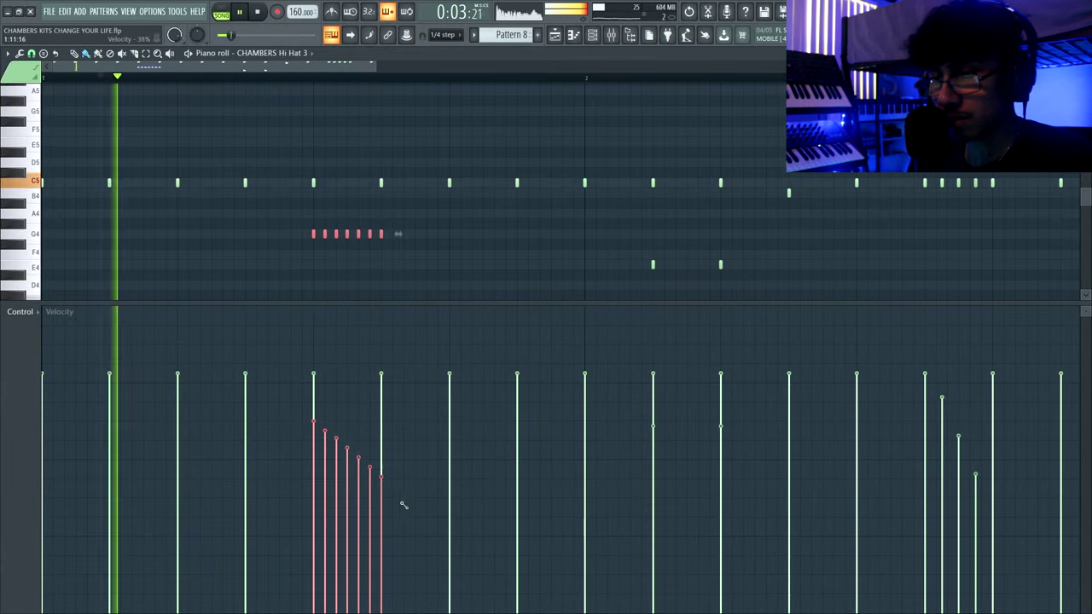
# Step the hi-hat roll's pitches down from G4 to D4, alternate its panning and raise the second hit of bar 2 by one semitone.
pyautogui.press('space')
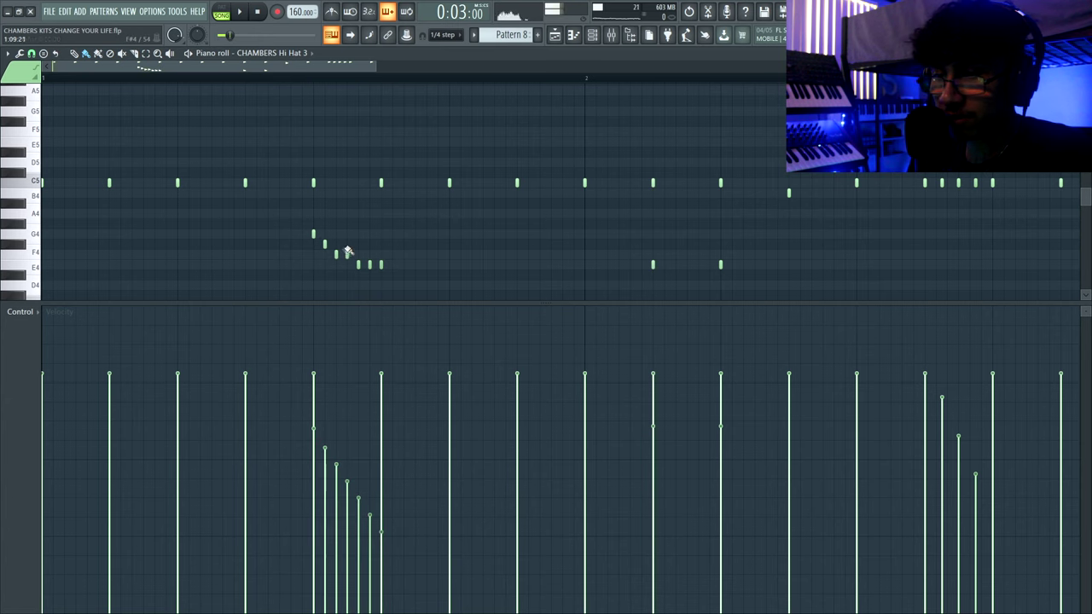
pyautogui.moveTo(347, 251); pyautogui.dragTo(348, 265)
pyautogui.press('space')
pyautogui.hotkey('shift', 'Up')
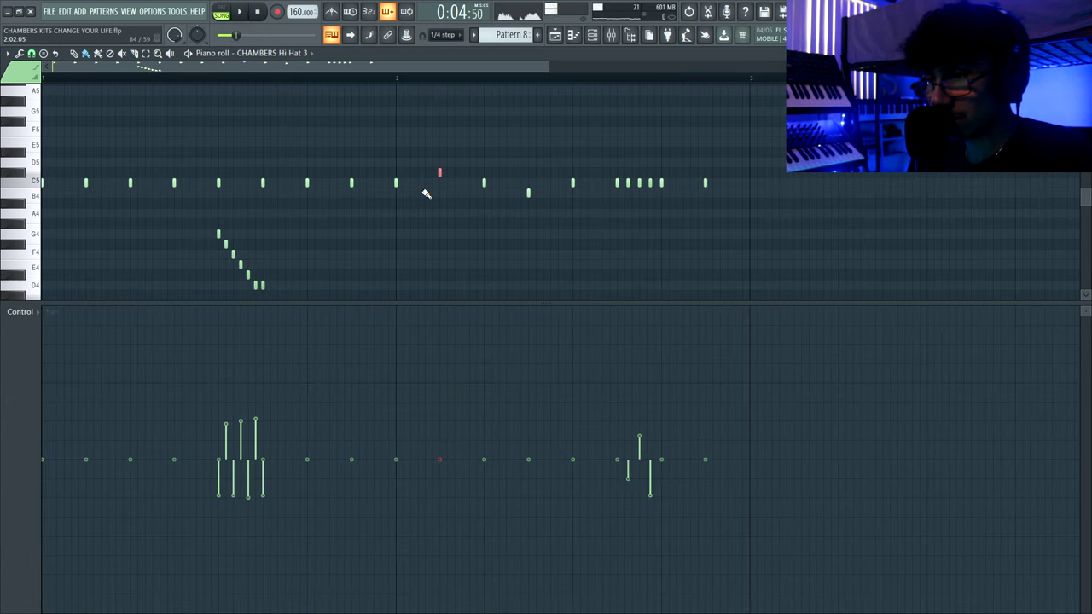
# Set the snap to 1/4 step and replace the C5 roll in bar 2 with a fading run of hits on B4.
pyautogui.click(32, 53)
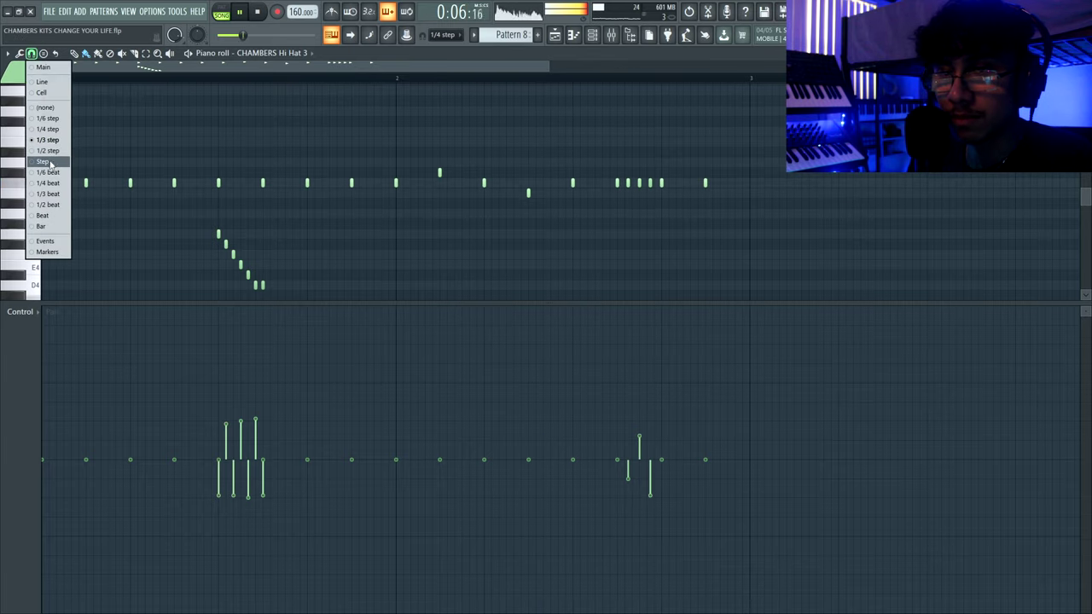
pyautogui.click(52, 129)
pyautogui.scroll(2, 627, 175)
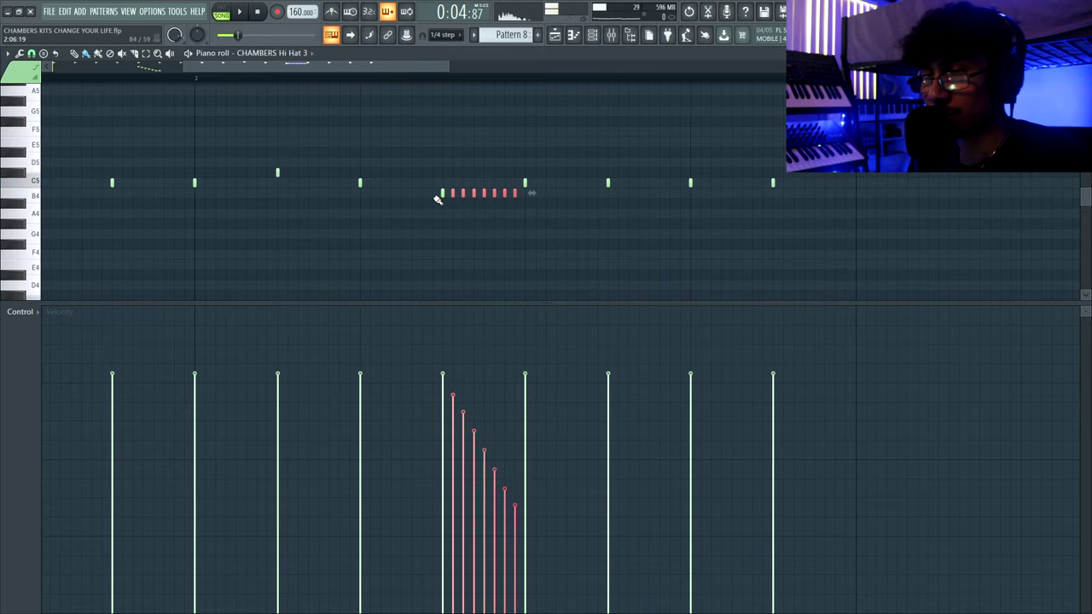
pyautogui.scroll(-3, 430, 196)
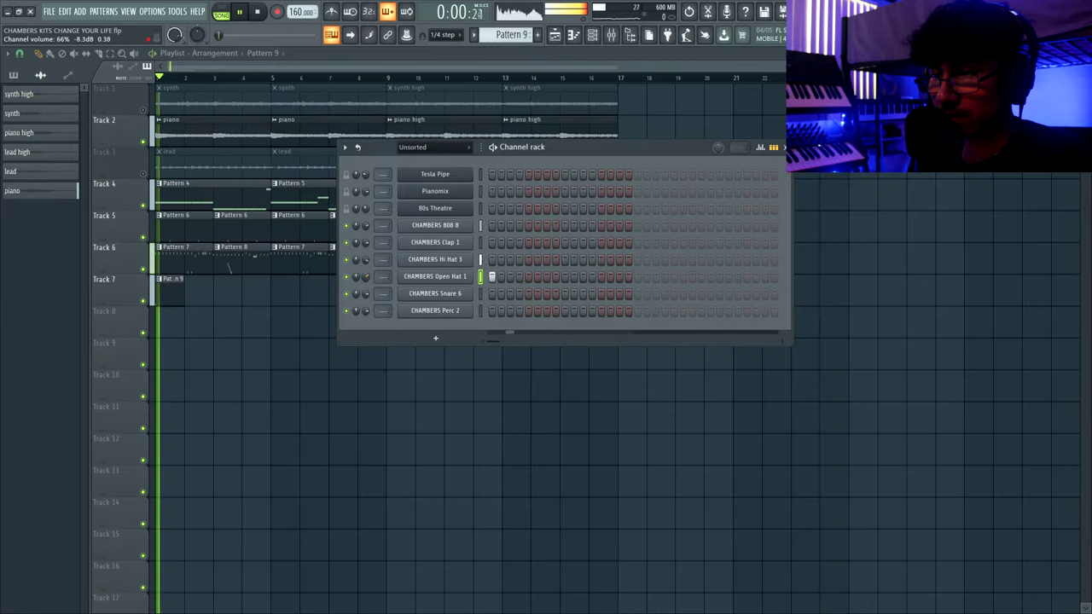
# Add open hat hits on steps 13 and 21 of Pattern 9 and repeat the pattern on Track 7 through bar 16.
pyautogui.click(432, 278)
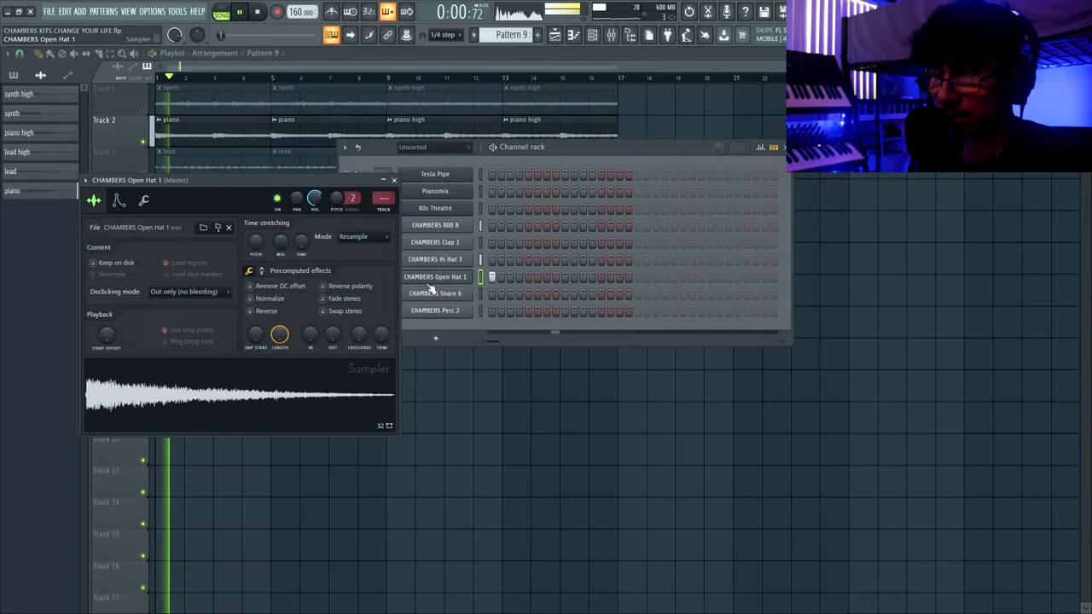
pyautogui.click(620, 278)
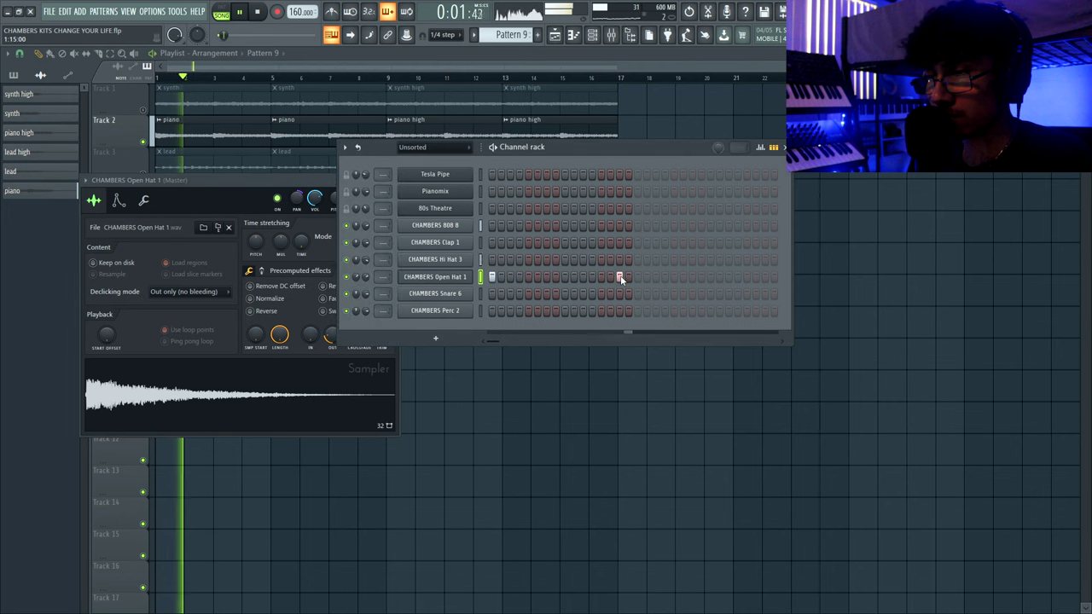
pyautogui.press('space')
pyautogui.rightClick(620, 278)
pyautogui.click(604, 278)
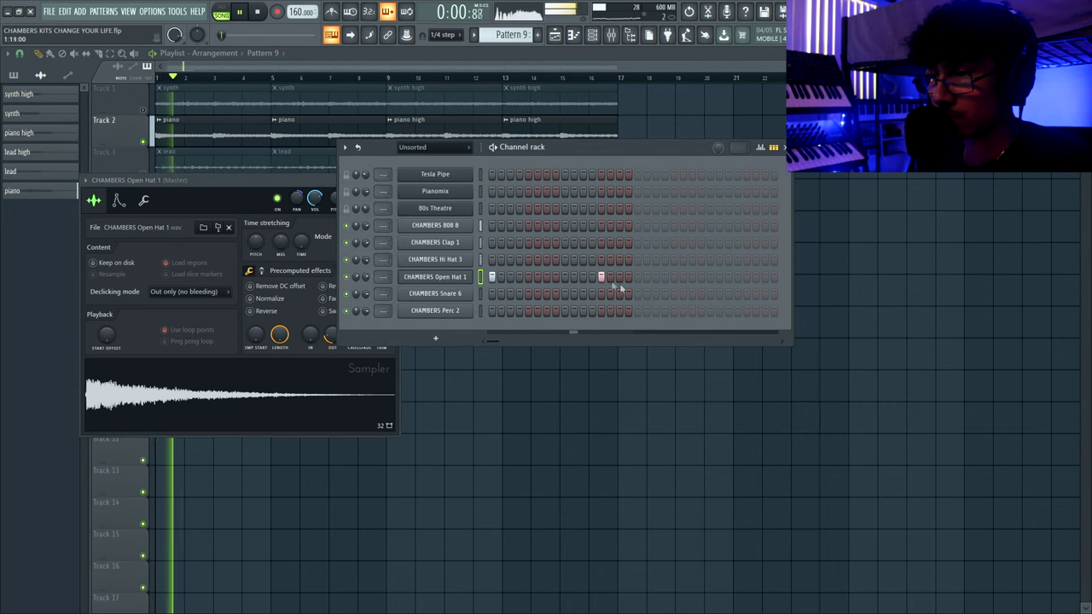
pyautogui.click(672, 279)
pyautogui.press('F12')
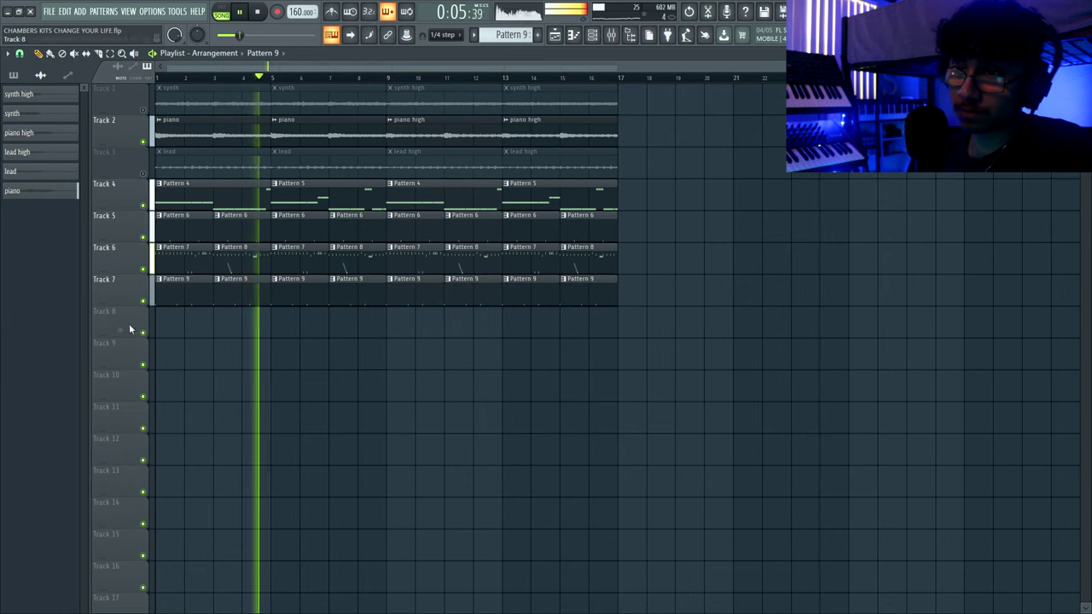
# Create Pattern 10 on Track 8 with CHAMBERS Snare 6 hits on steps 3 and 19, and set the snare's root note to G#4.
pyautogui.press('F6')
pyautogui.press('space')
pyautogui.press('F4')
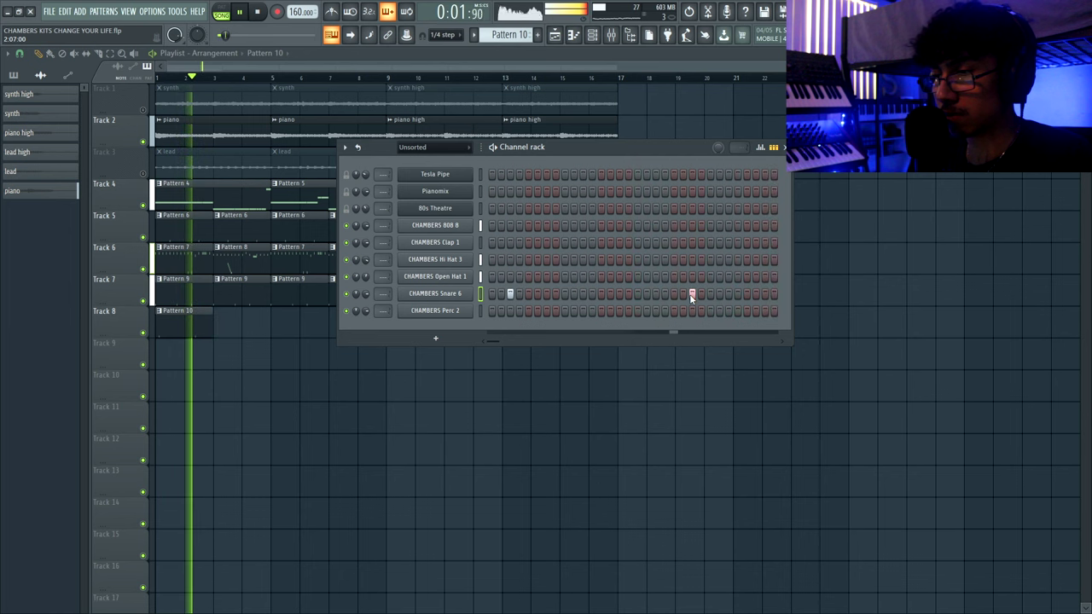
pyautogui.press('space')
pyautogui.click(655, 293)
pyautogui.click(436, 294)
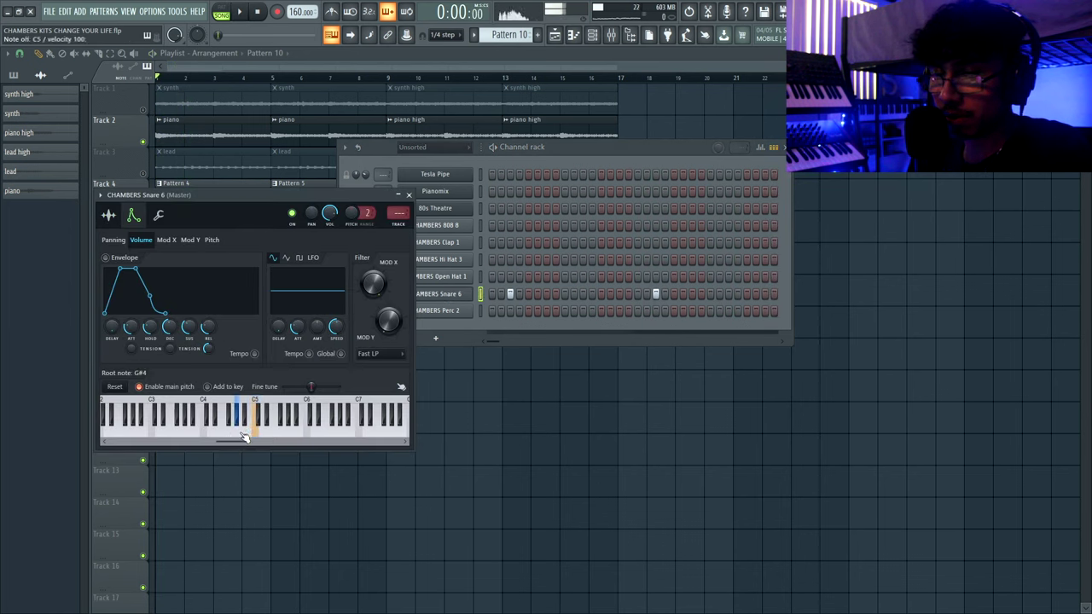
pyautogui.click(92, 225)
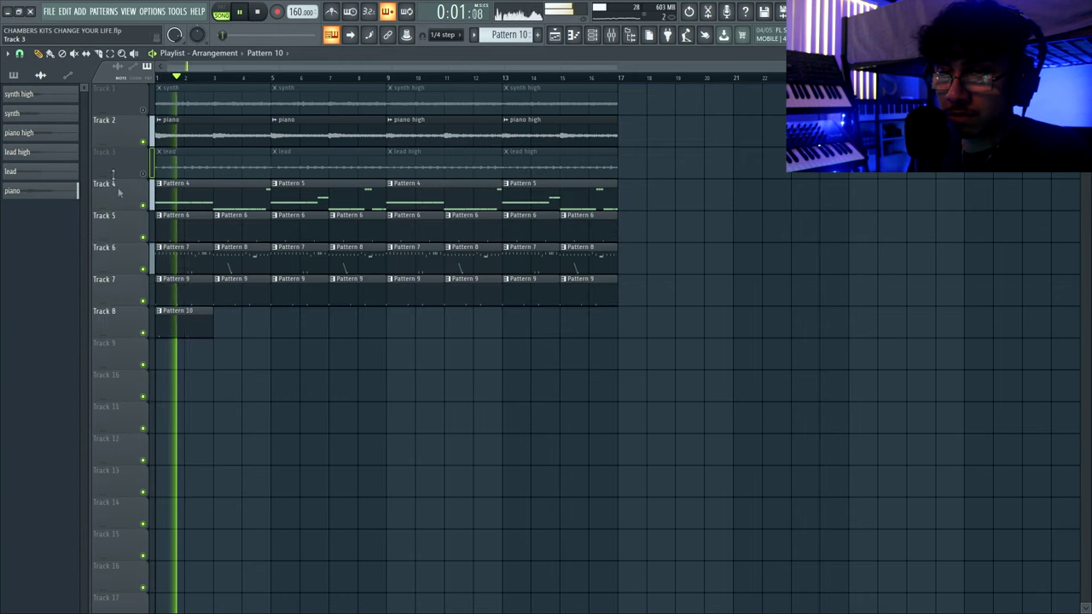
# Place a second snare clip at bar 3 of Track 8, make it unique and move its first hit to step 15.
pyautogui.click(218, 322)
pyautogui.click(216, 312)
pyautogui.click(242, 384)
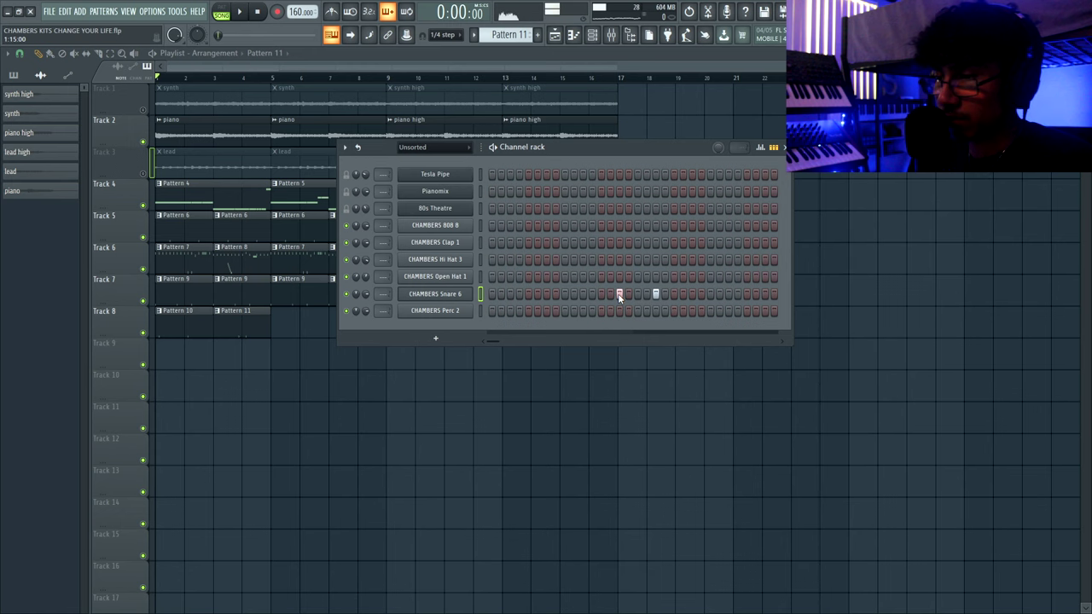
pyautogui.press('F6')
# Duplicate the two snare clips along Track 8 through bar 16 and save the project.
pyautogui.press('space')
pyautogui.moveTo(274, 337); pyautogui.dragTo(162, 354)
pyautogui.hotkey('ctrl', 'b')
pyautogui.hotkey('ctrl', 'b')
pyautogui.hotkey('ctrl', 'b')
pyautogui.hotkey('ctrl', 'd')
pyautogui.hotkey('ctrl', 's')
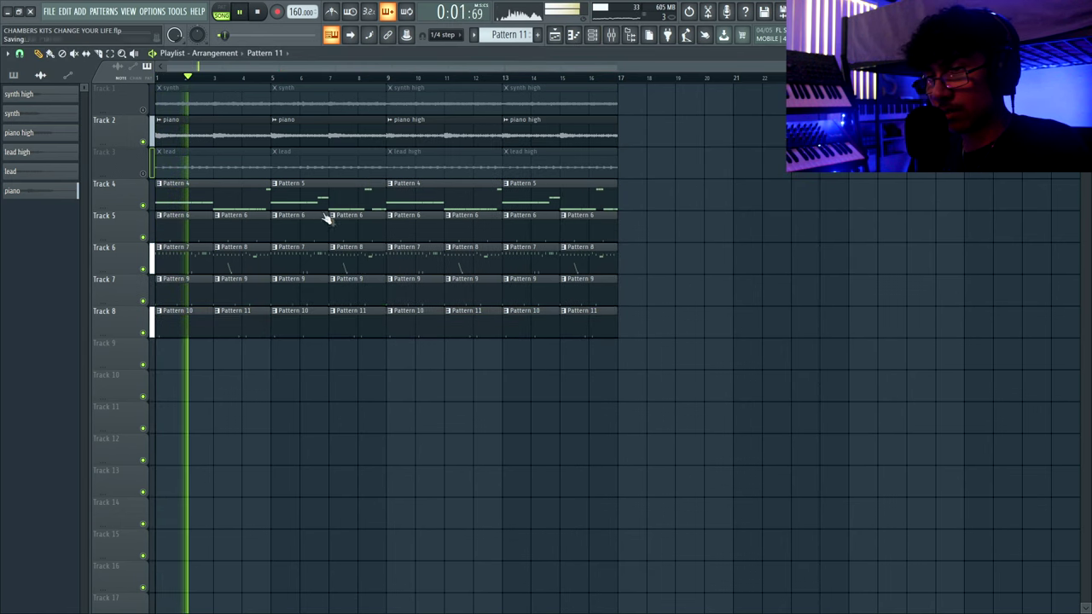
# Add snare hits on steps 25, 26 and 27 of Pattern 11, raise them to E5 and slightly lower their velocities.
pyautogui.press('F6')
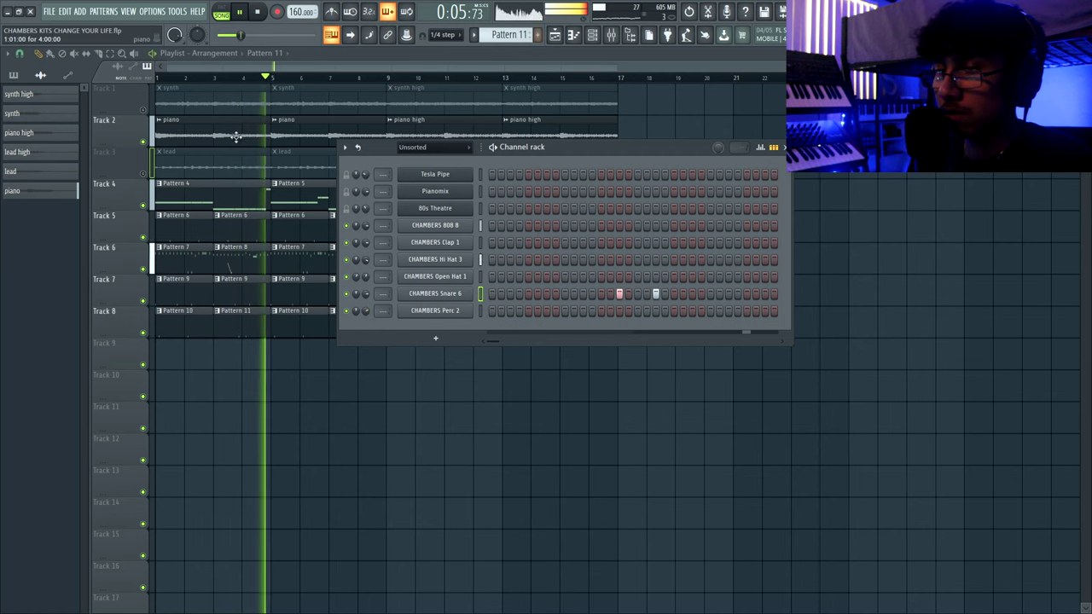
pyautogui.click(710, 294)
pyautogui.click(719, 293)
pyautogui.click(727, 293)
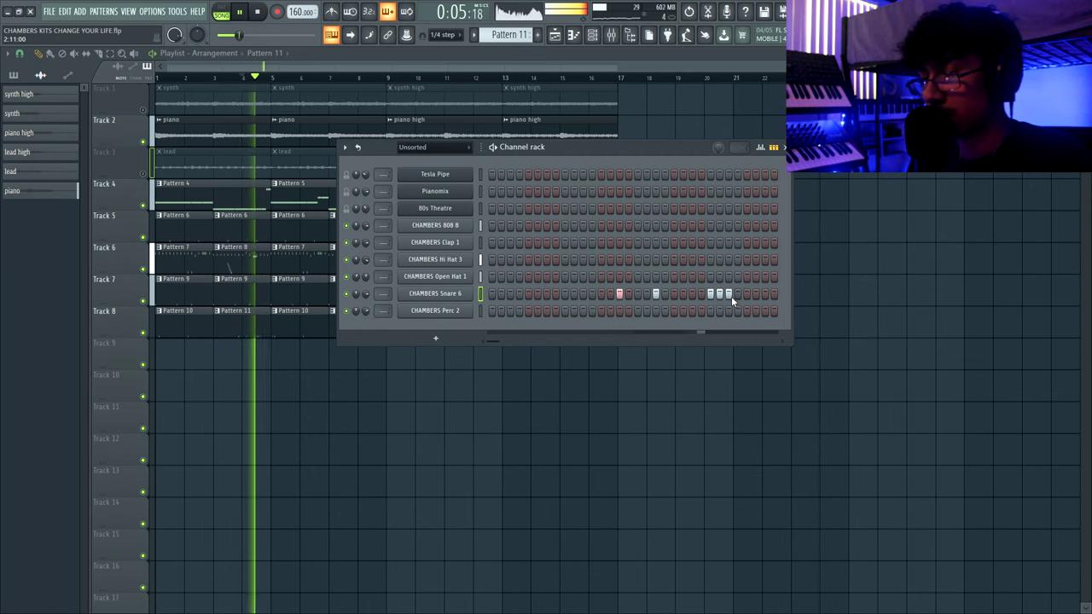
pyautogui.click(574, 45)
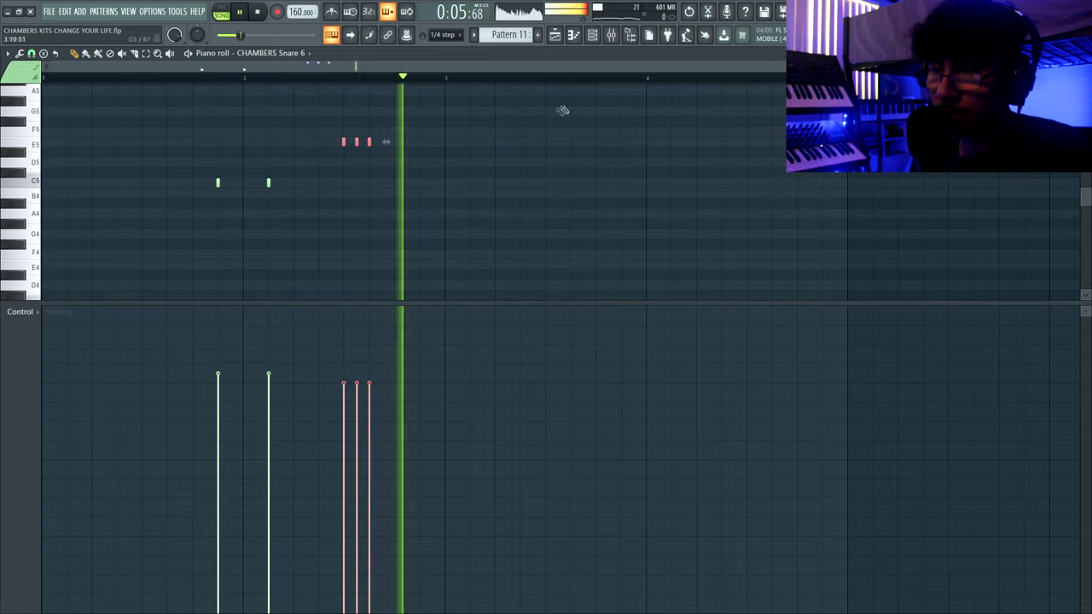
pyautogui.click(556, 35)
pyautogui.press('space')
# Create Pattern 12 on Track 9 with CHAMBERS Perc 2 hits on steps 21 and 23.
pyautogui.click(537, 35)
pyautogui.click(551, 49)
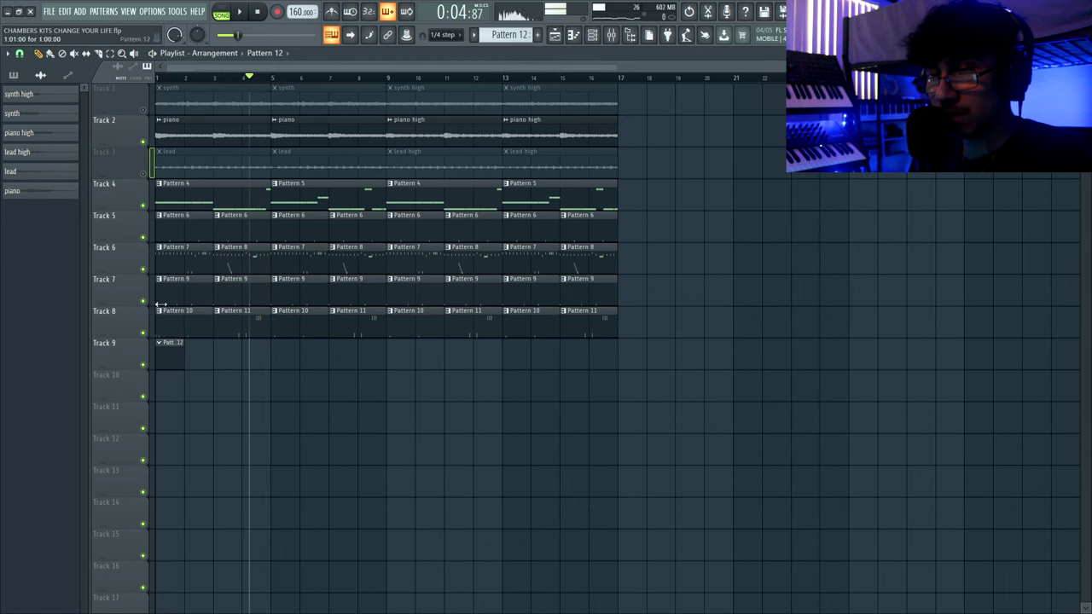
pyautogui.click(262, 13)
pyautogui.press('space')
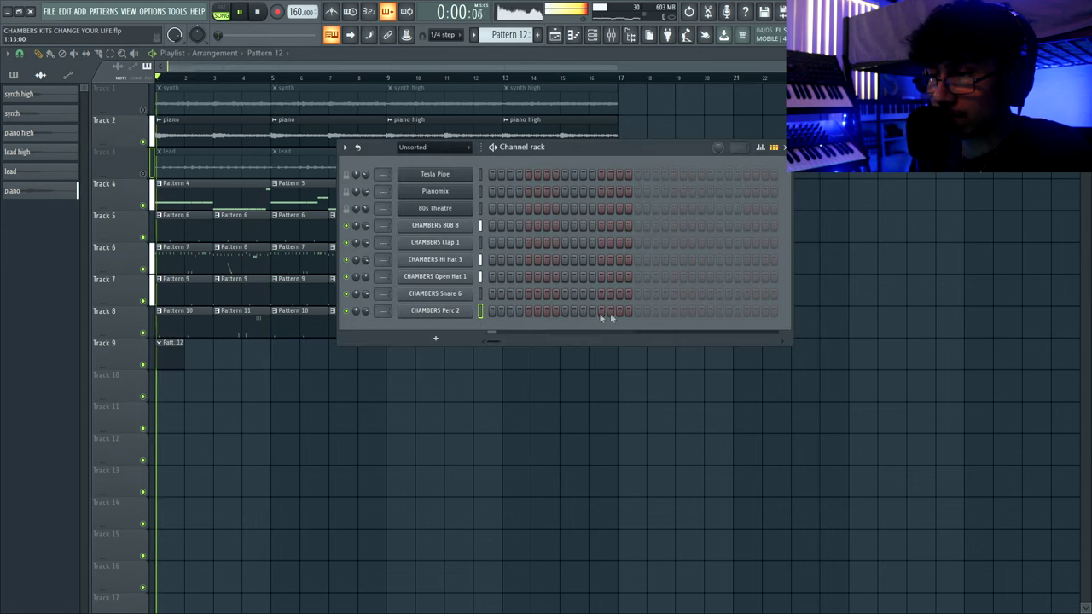
pyautogui.click(678, 312)
pyautogui.click(691, 312)
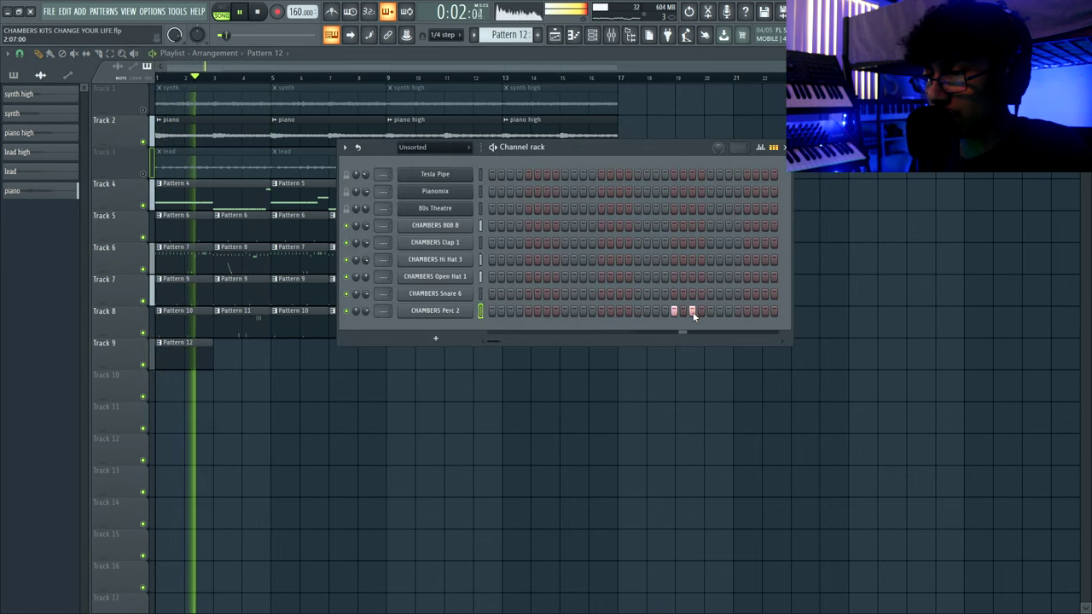
# Place a second percussion clip at bar 3 of Track 9, make it unique and remove its step 21 hit.
pyautogui.click(233, 363)
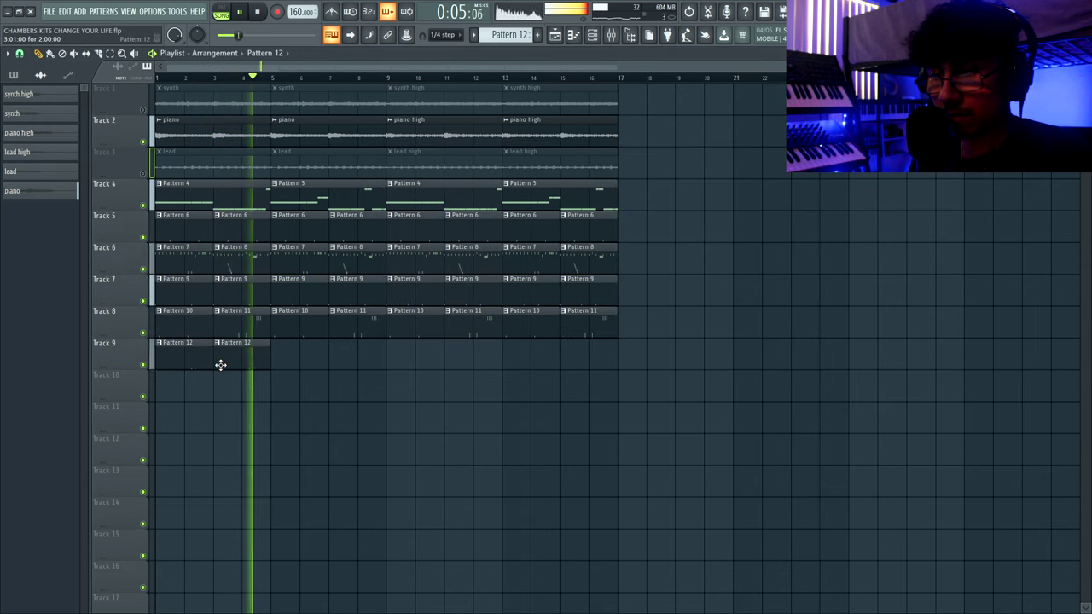
pyautogui.press('space')
pyautogui.click(218, 342)
pyautogui.click(243, 417)
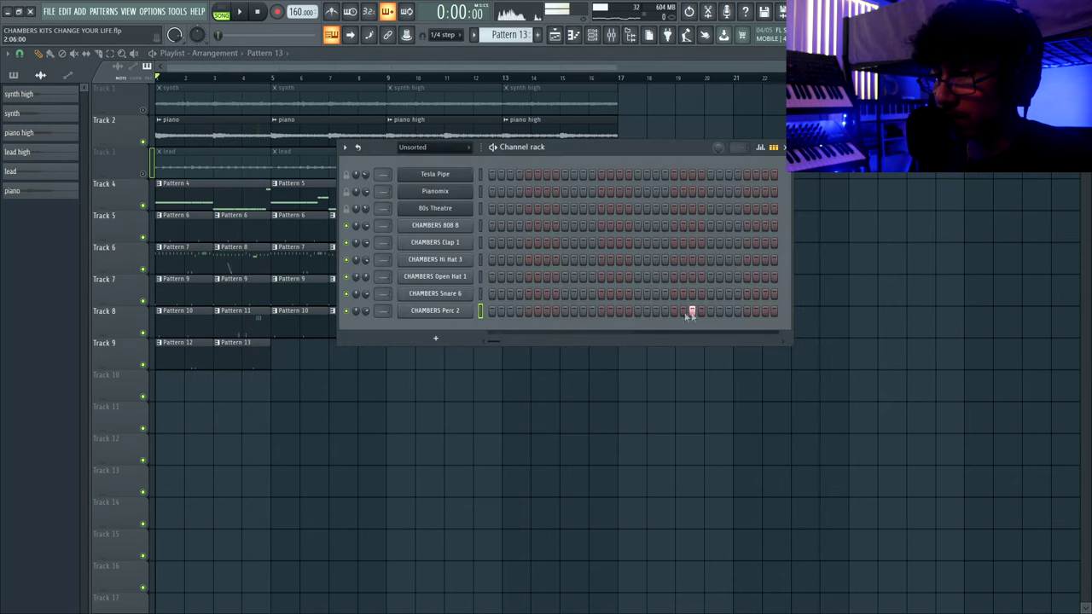
pyautogui.press('F6')
# Duplicate the two percussion clips along Track 9 through bar 16.
pyautogui.press('space')
pyautogui.keyDown('ctrl'); pyautogui.moveTo(286, 358); pyautogui.dragTo(126, 375); pyautogui.keyUp('ctrl')
pyautogui.hotkey('ctrl', 'b')
pyautogui.hotkey('ctrl', 'b')
pyautogui.hotkey('ctrl', 'b')
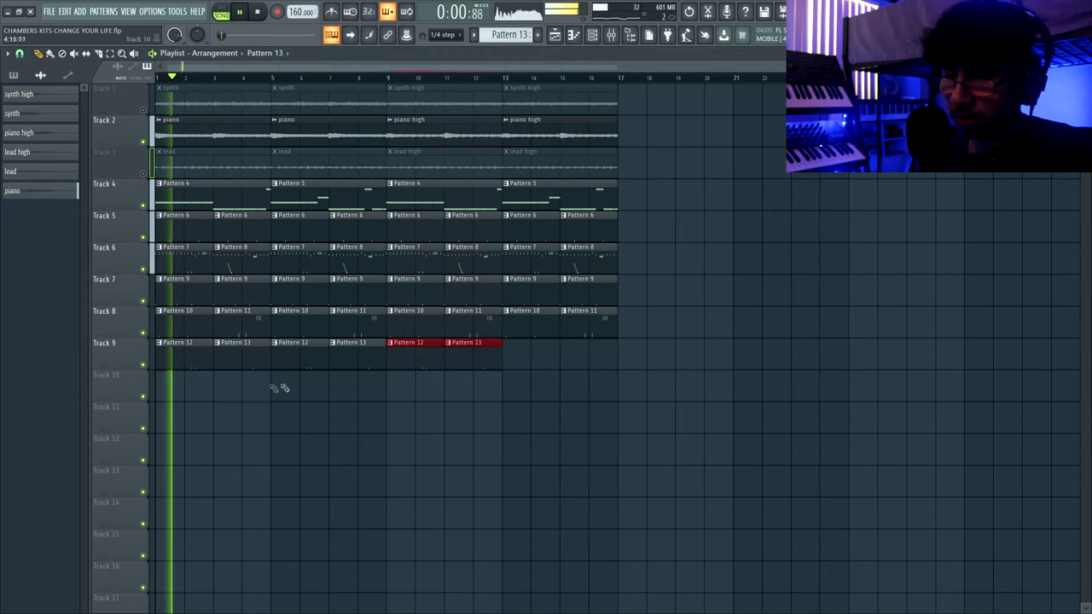
# Set CHAMBERS Perc 2's root note to B4 and unmute the synth and lead tracks in the playlist.
pyautogui.press('F6')
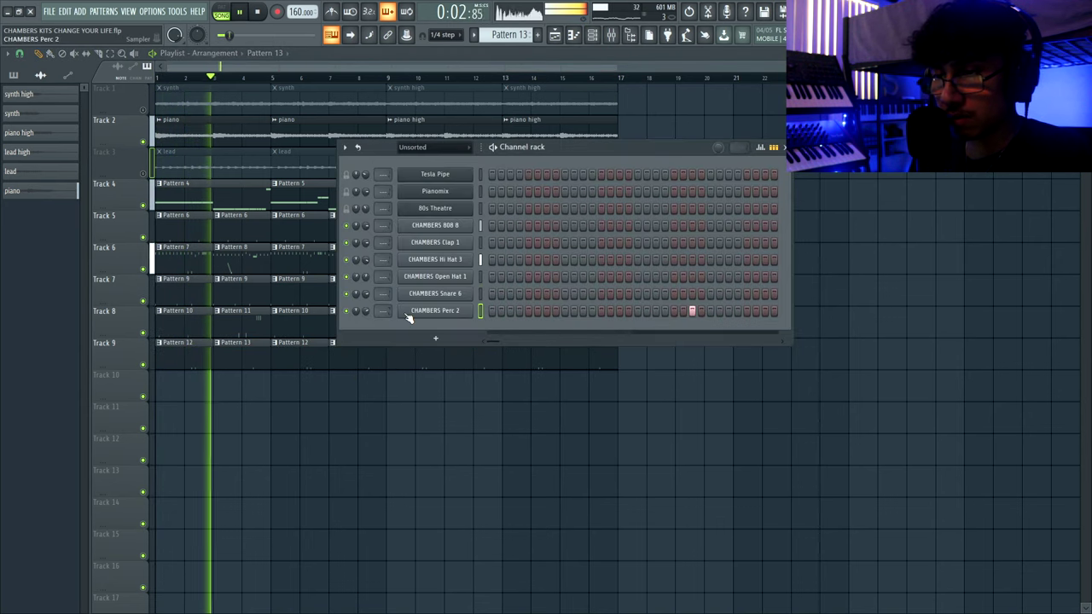
pyautogui.click(440, 311)
pyautogui.click(148, 230)
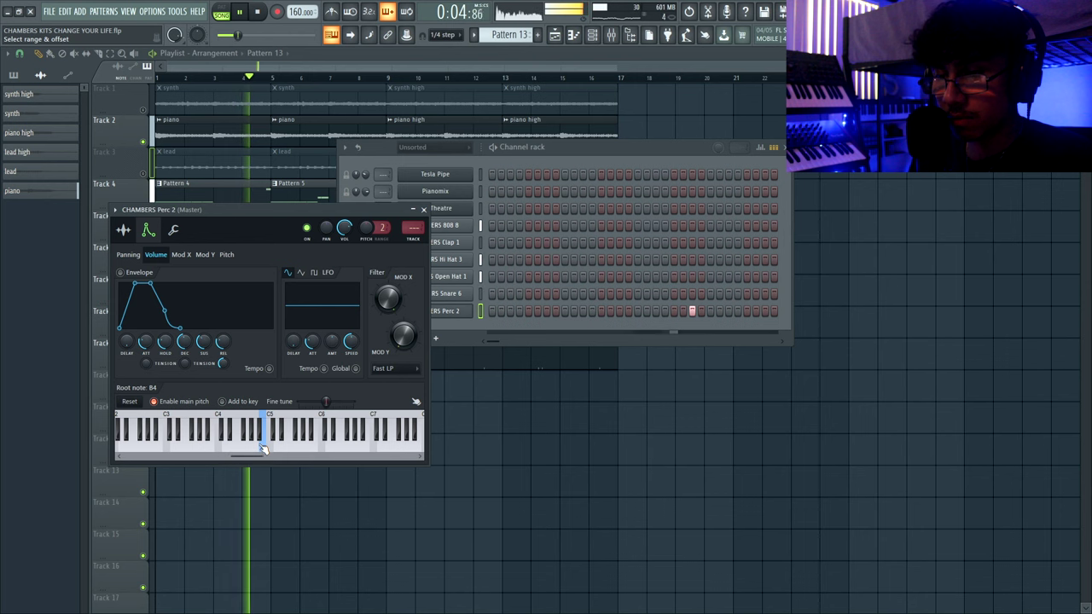
pyautogui.press('F12')
pyautogui.click(260, 12)
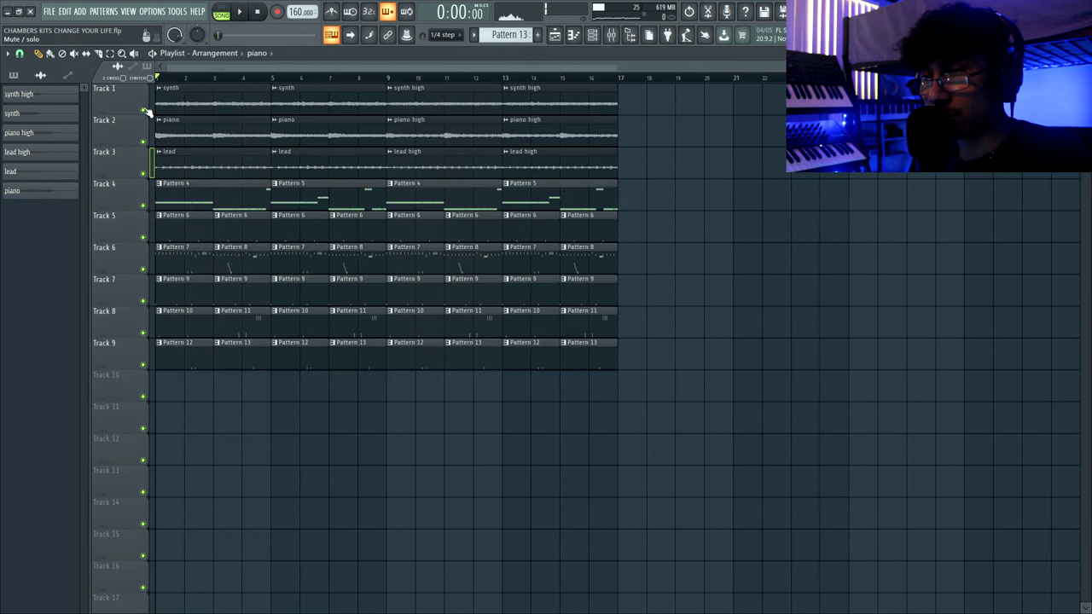
# Solo the three melody tracks in the playlist and raise the piano mixer track's volume to 102% while it is soloed.
pyautogui.rightClick(143, 110)
pyautogui.click(143, 142)
pyautogui.click(144, 173)
pyautogui.press('F9')
pyautogui.press('space')
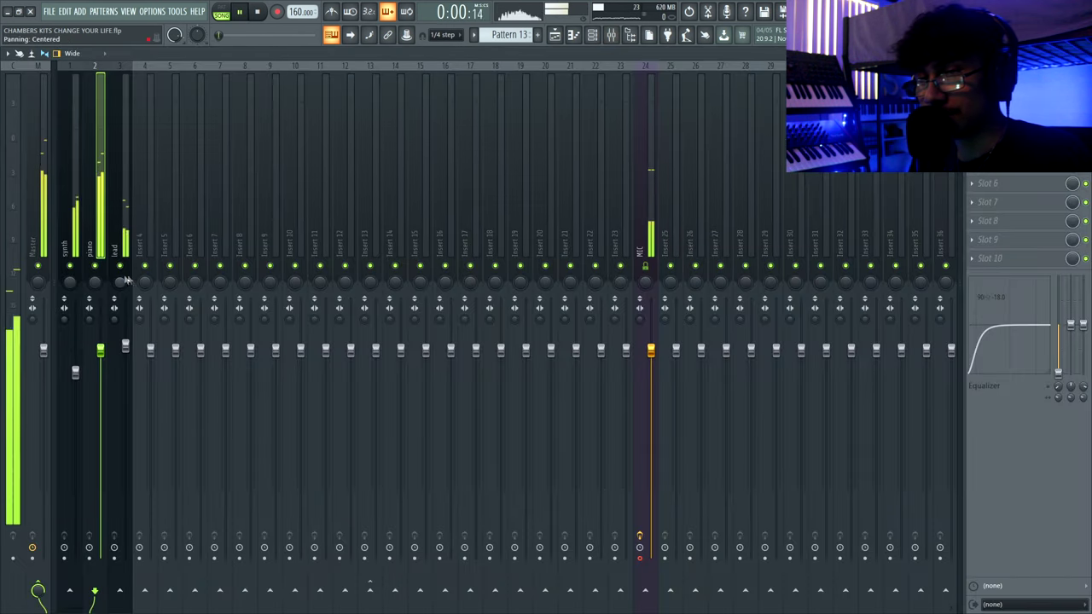
pyautogui.rightClick(95, 268)
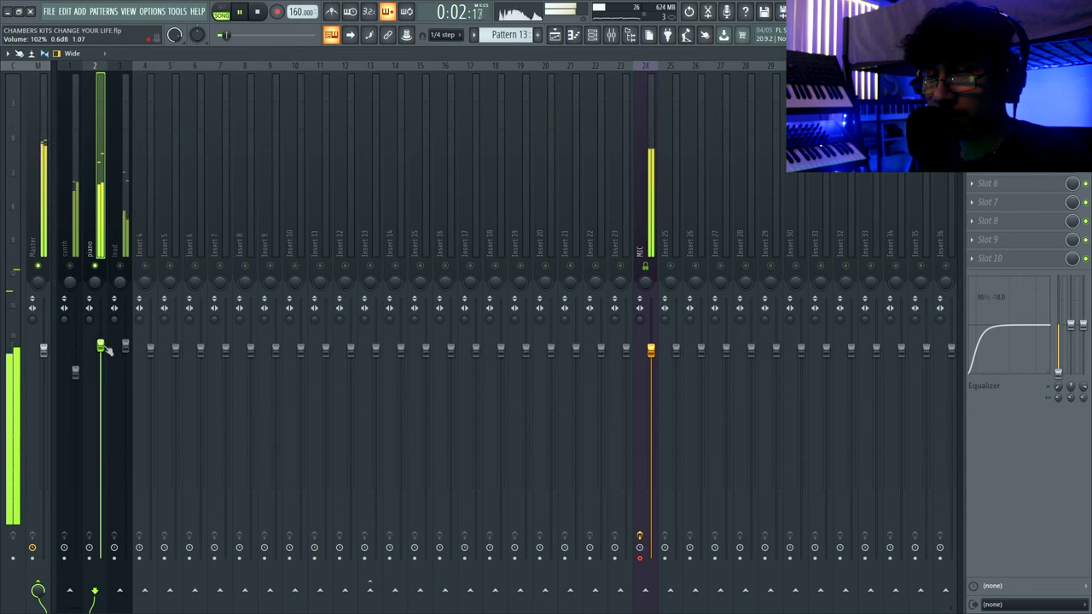
# Lower the synth mixer track's volume to just under 80%, checking it soloed and together with the piano and lead.
pyautogui.rightClick(70, 267)
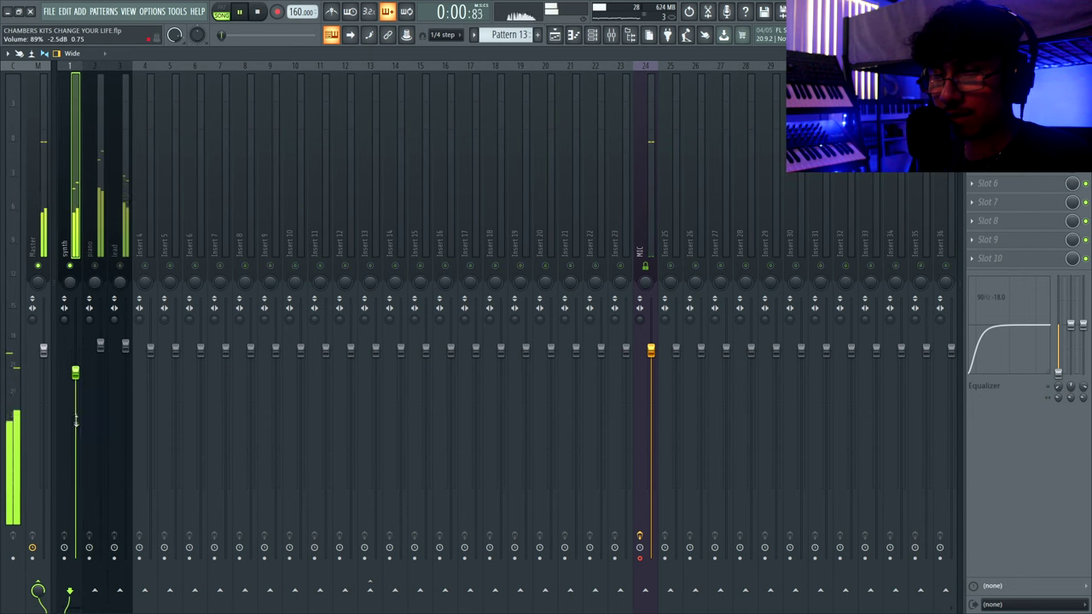
pyautogui.moveTo(82, 382); pyautogui.dragTo(81, 385)
pyautogui.press('space')
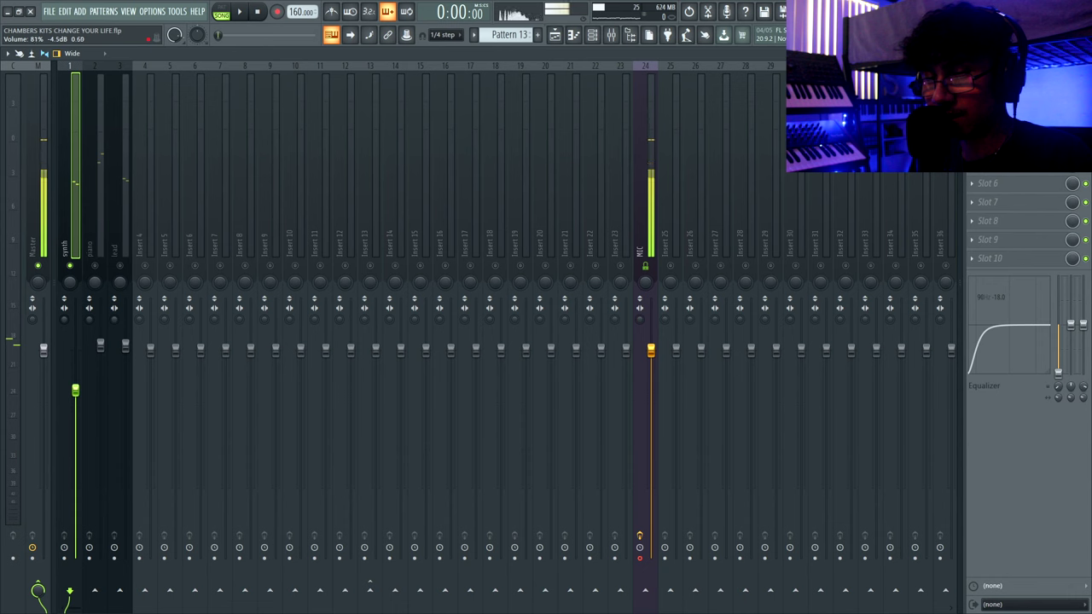
pyautogui.press('space')
pyautogui.click(127, 236)
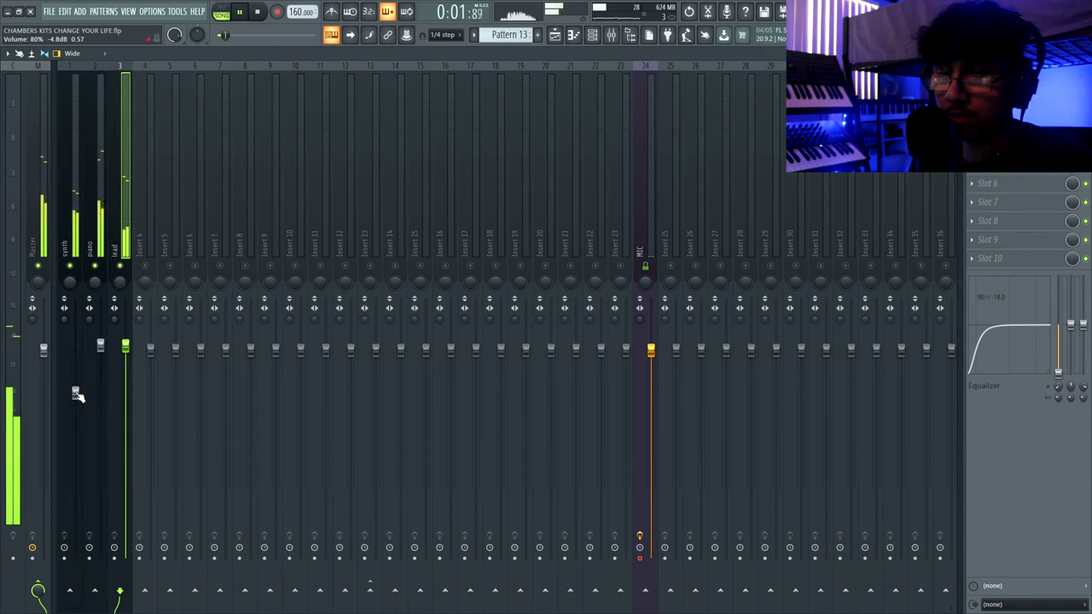
pyautogui.moveTo(75, 394); pyautogui.dragTo(75, 398)
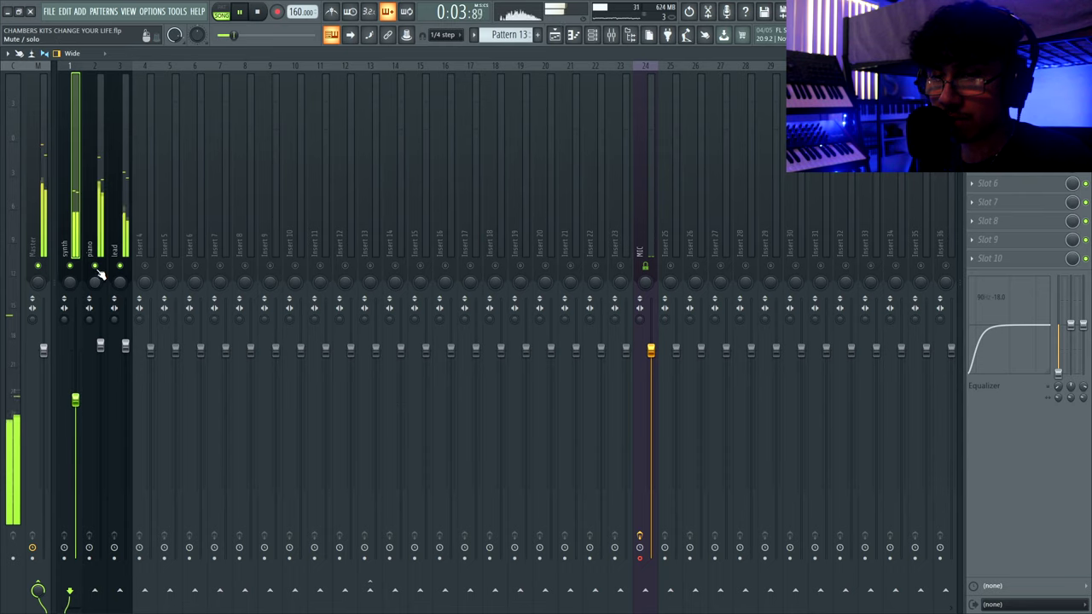
# Solo the lead on Track 3 in the playlist and turn all tracks back on.
pyautogui.press('F5')
pyautogui.rightClick(143, 174)
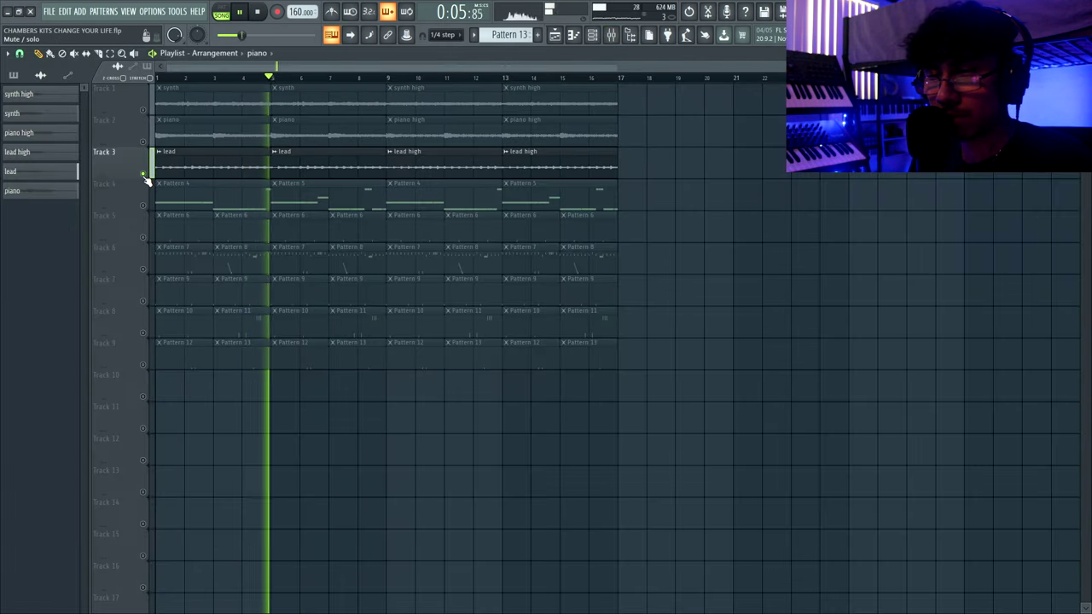
pyautogui.rightClick(144, 174)
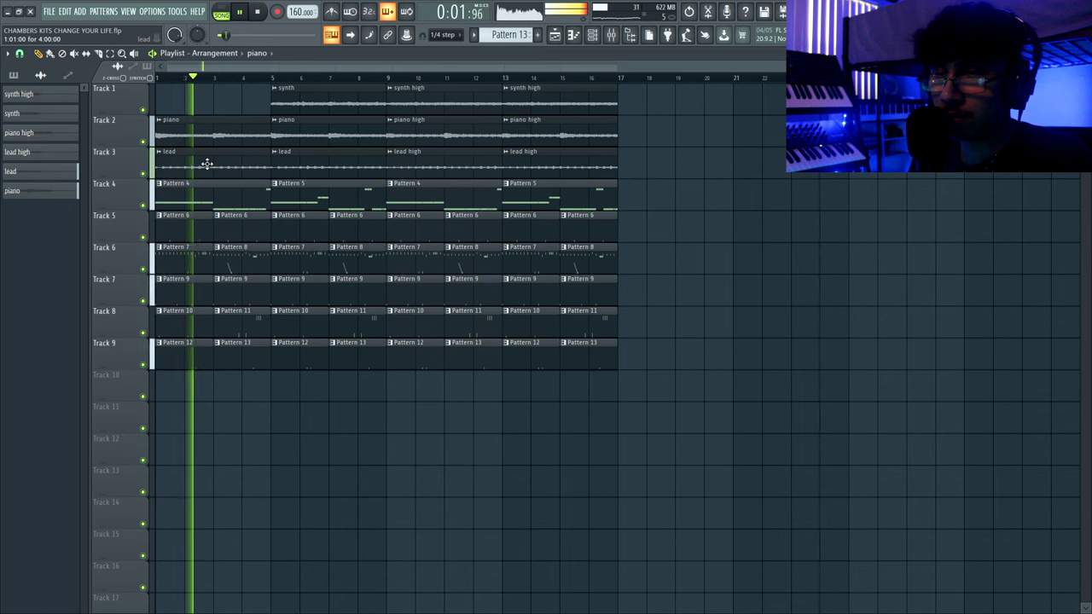
# Try the arrangement without the first piano clip and without the second synth clip.
pyautogui.hotkey('ctrl', 'z')
pyautogui.rightClick(247, 142)
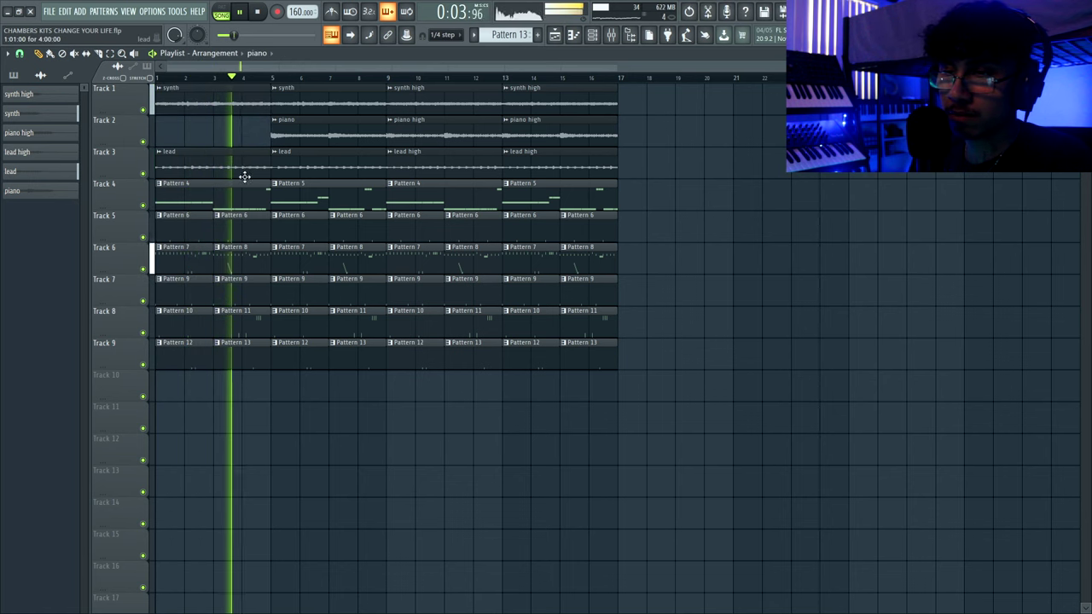
pyautogui.rightClick(296, 100)
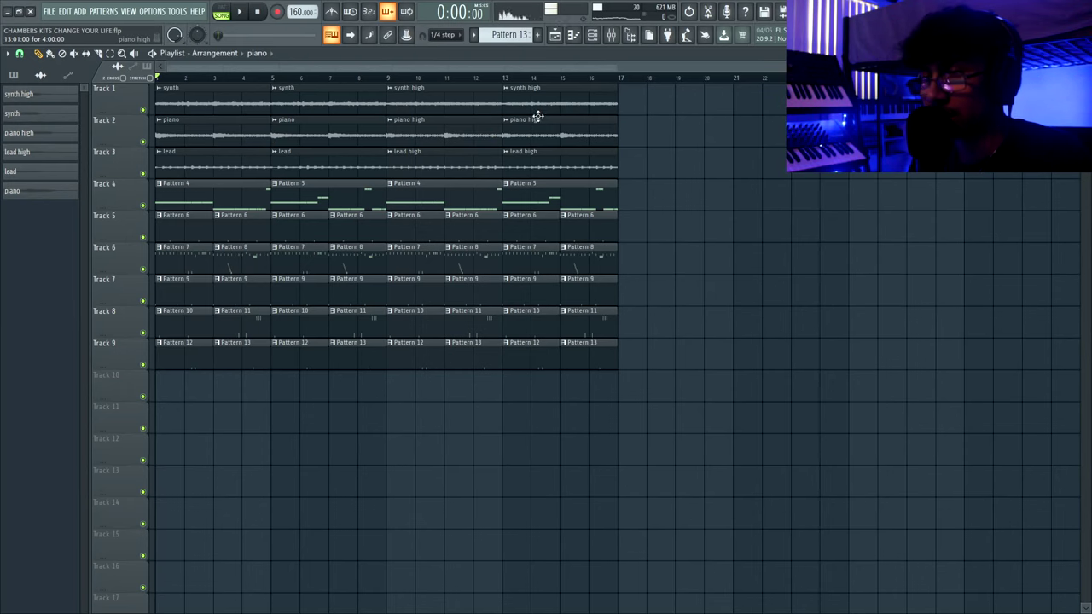
# Select the clips of the first eight bars on the synth, piano and lead tracks in turn.
pyautogui.moveTo(553, 86); pyautogui.dragTo(249, 110)
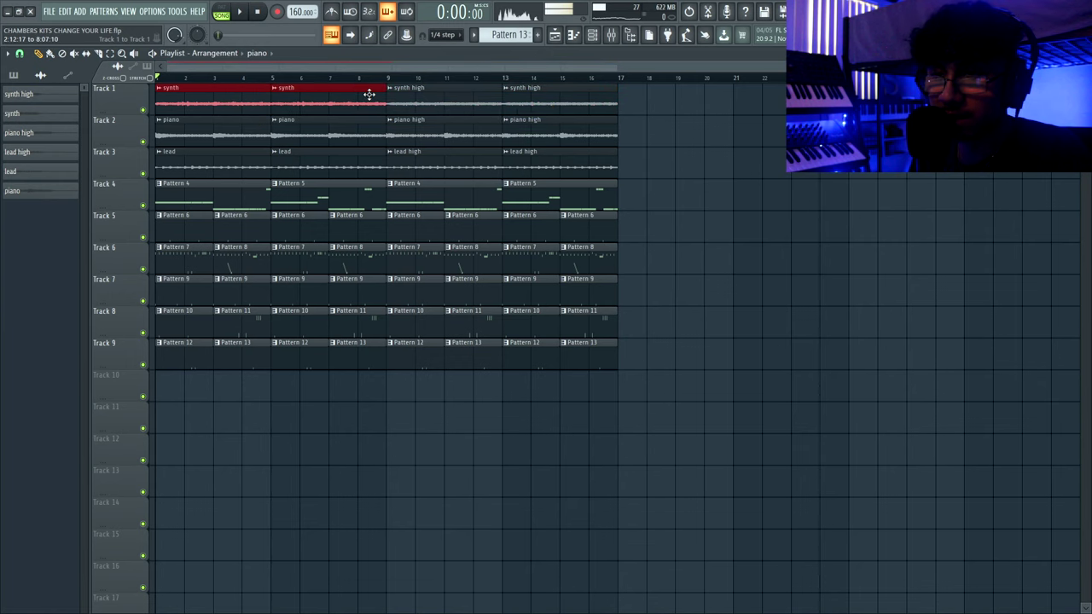
pyautogui.moveTo(194, 137); pyautogui.dragTo(341, 130)
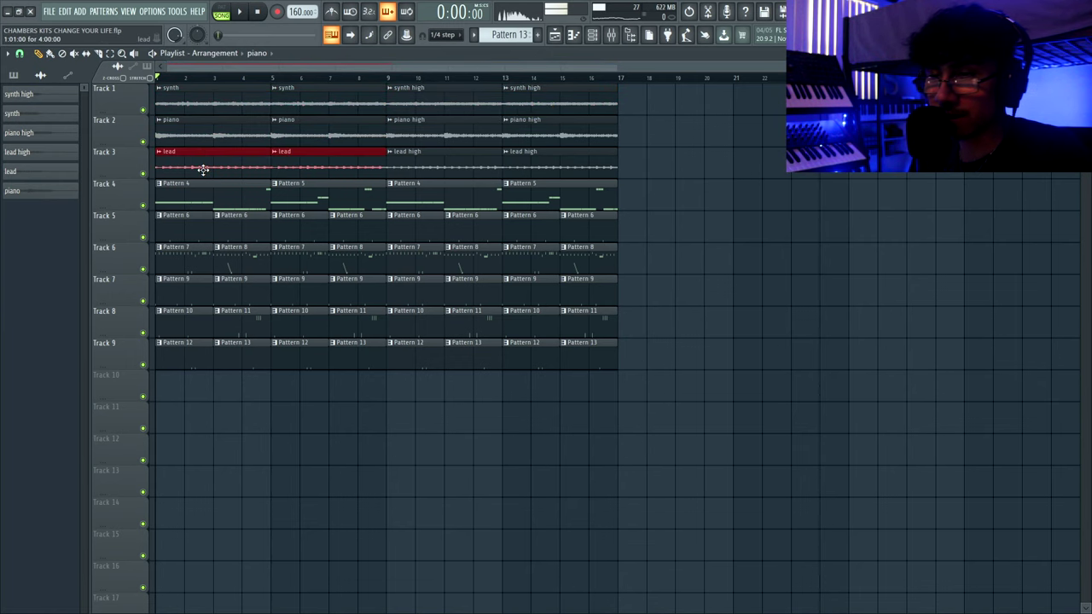